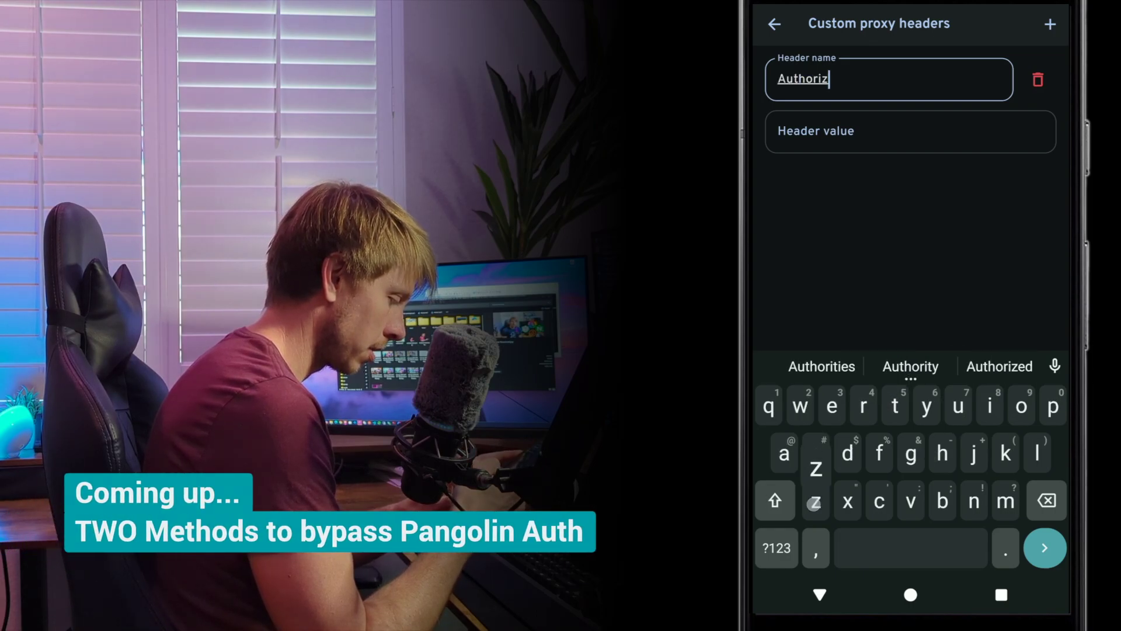
- Add an Authorization proxy header and paste its Basic authorization value
type("a")
left_click(911, 366)
left_click(1045, 547)
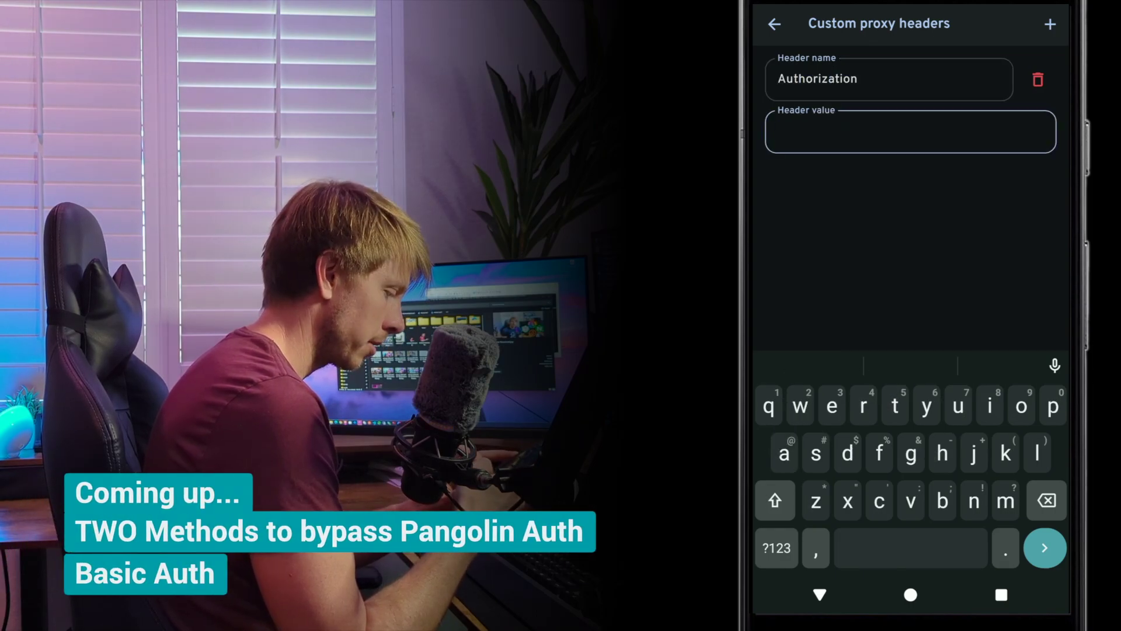
type("Bais")
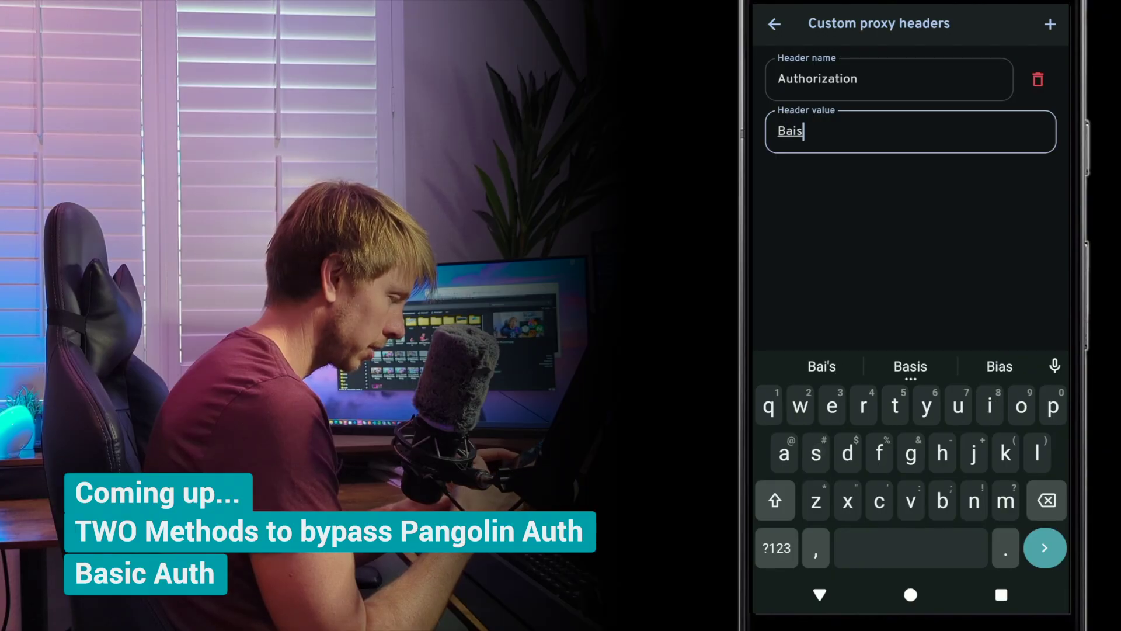
- Return to Immich from the home screen, view the November keyboard photo, then open backup settings
left_click(1001, 595)
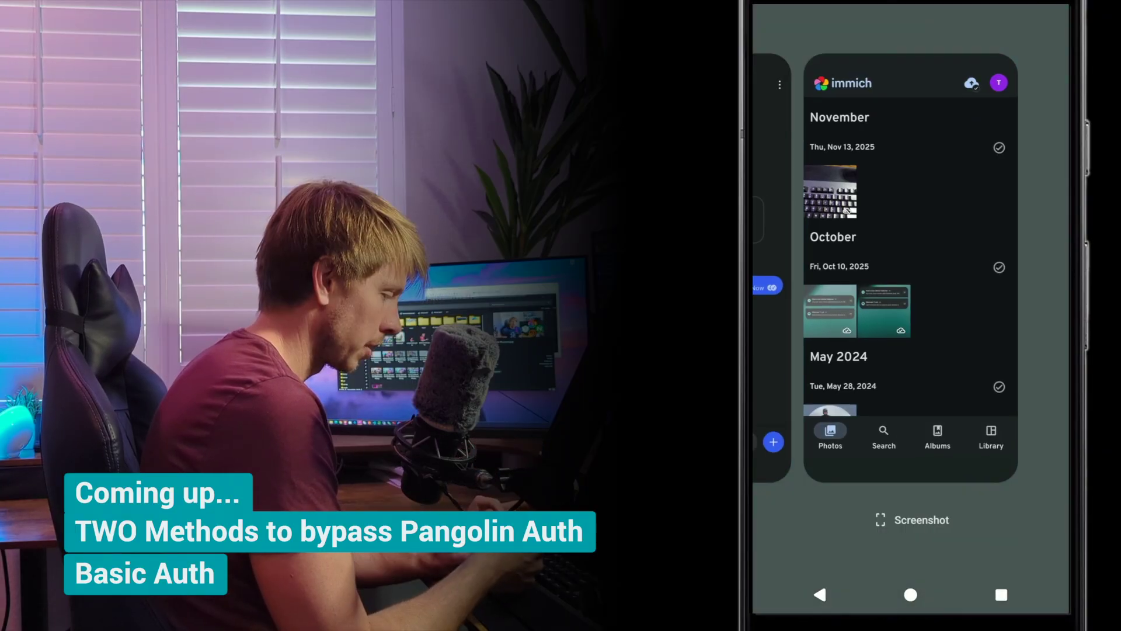
left_click_drag(829, 292, 1004, 292)
left_click(910, 594)
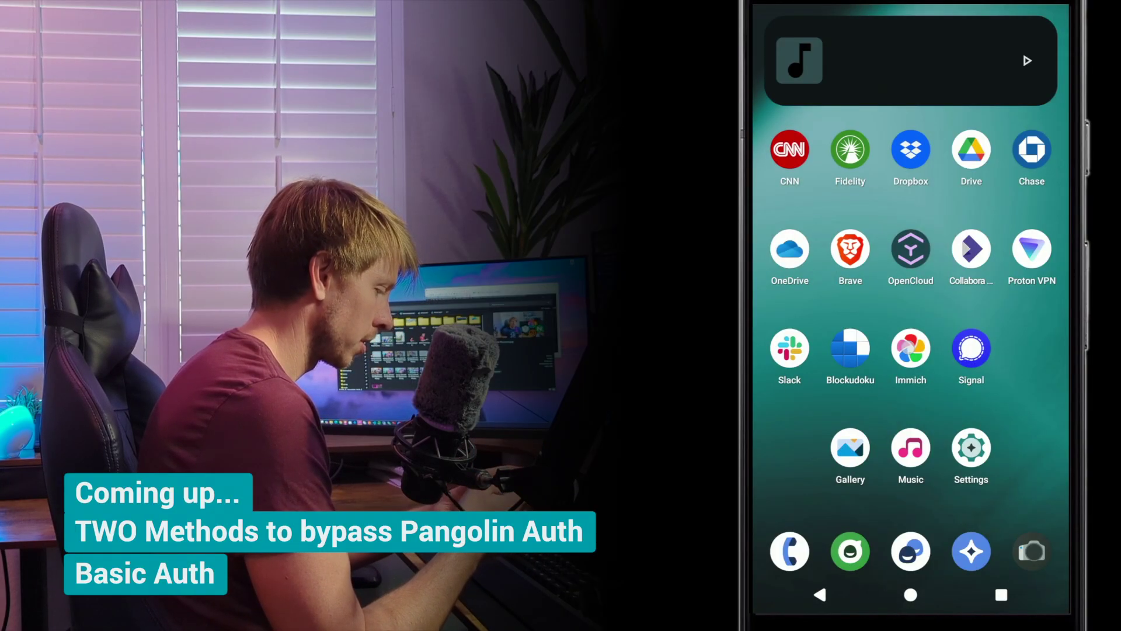
left_click(910, 348)
left_click(791, 190)
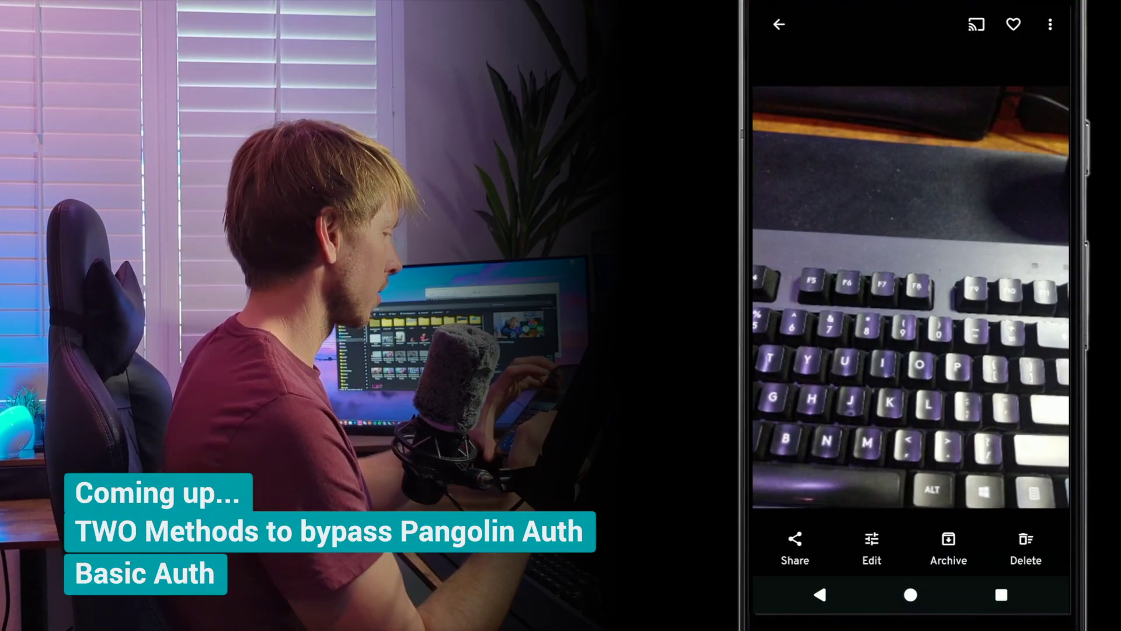
left_click(779, 24)
left_click(996, 23)
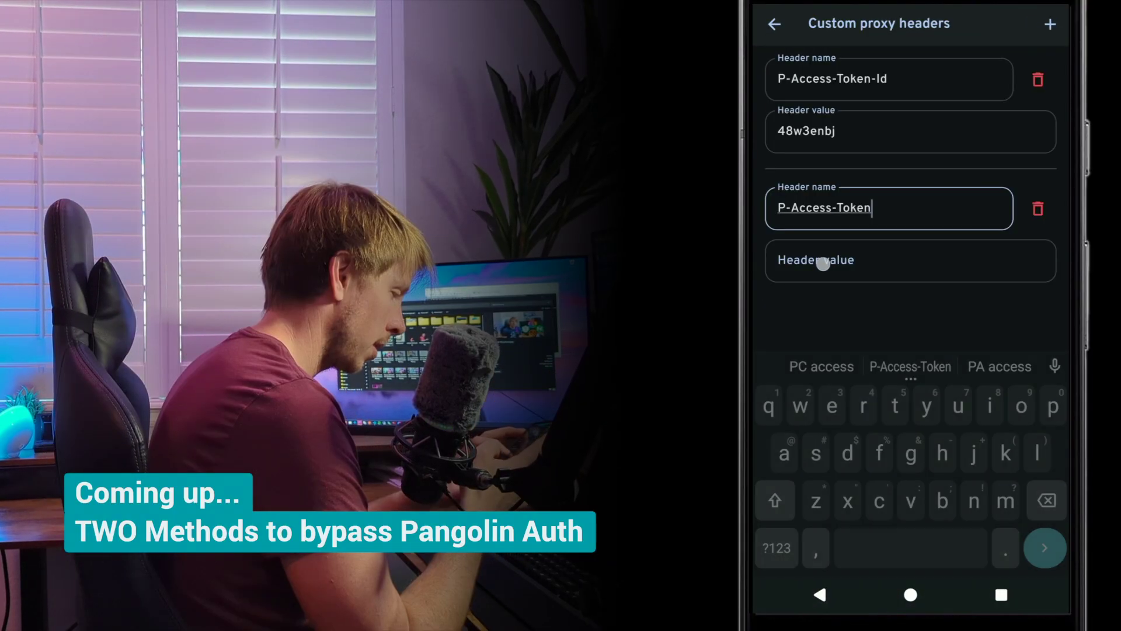
- Paste the access token as the P-Access-Token header value
left_click(823, 264)
left_click(808, 265)
left_click(835, 305)
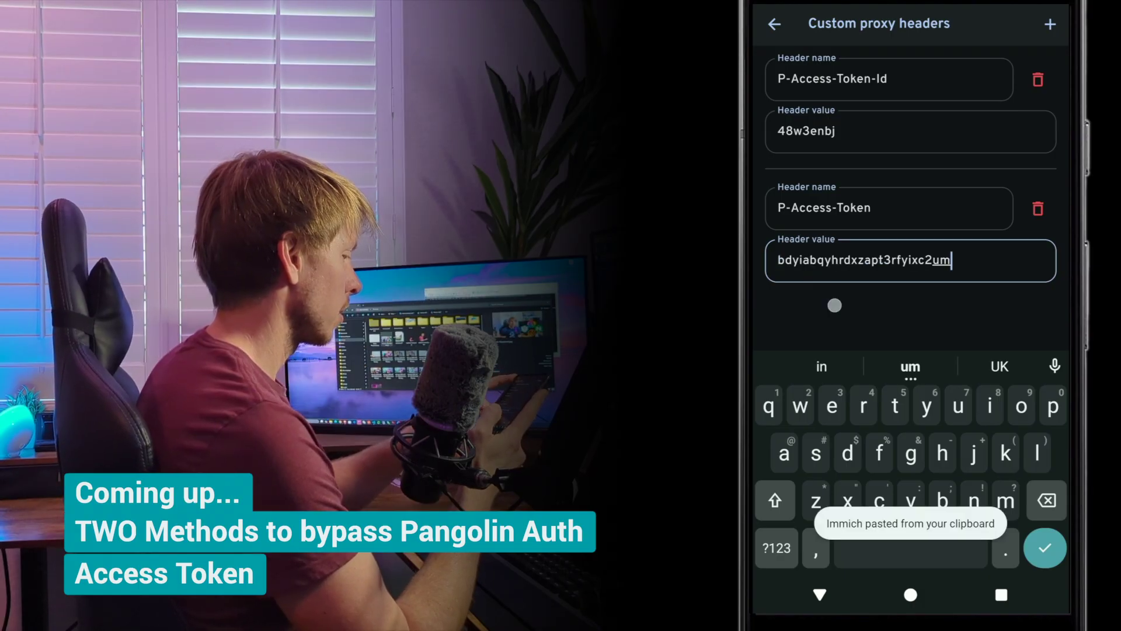
- Back out to the server endpoint screen and connect to reach the login form
left_click(774, 24)
left_click(774, 24)
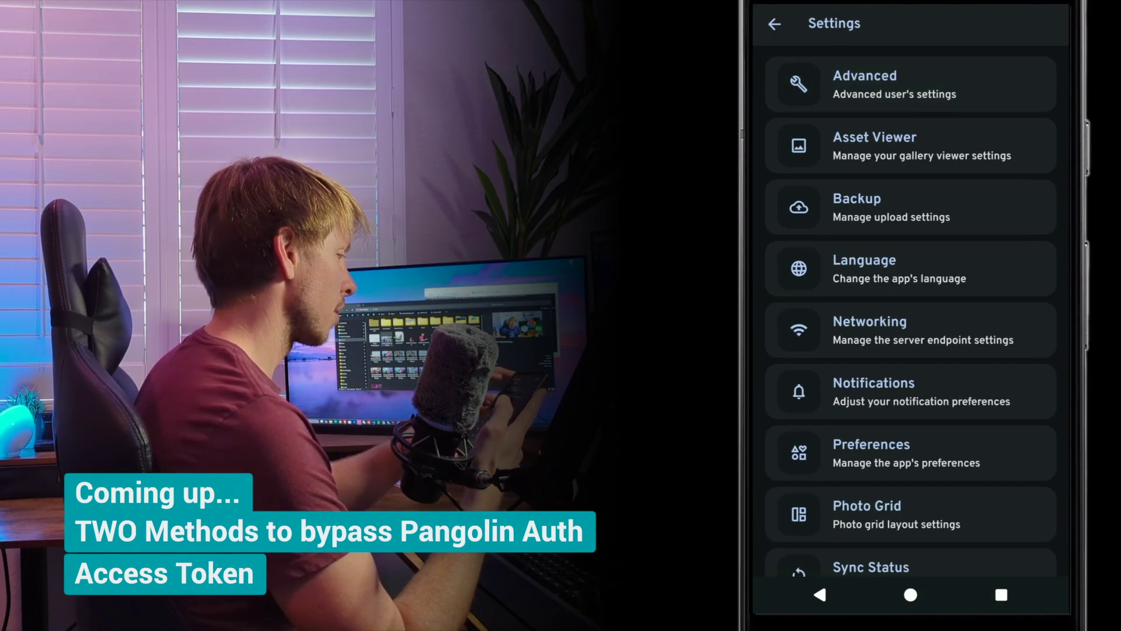
left_click(774, 24)
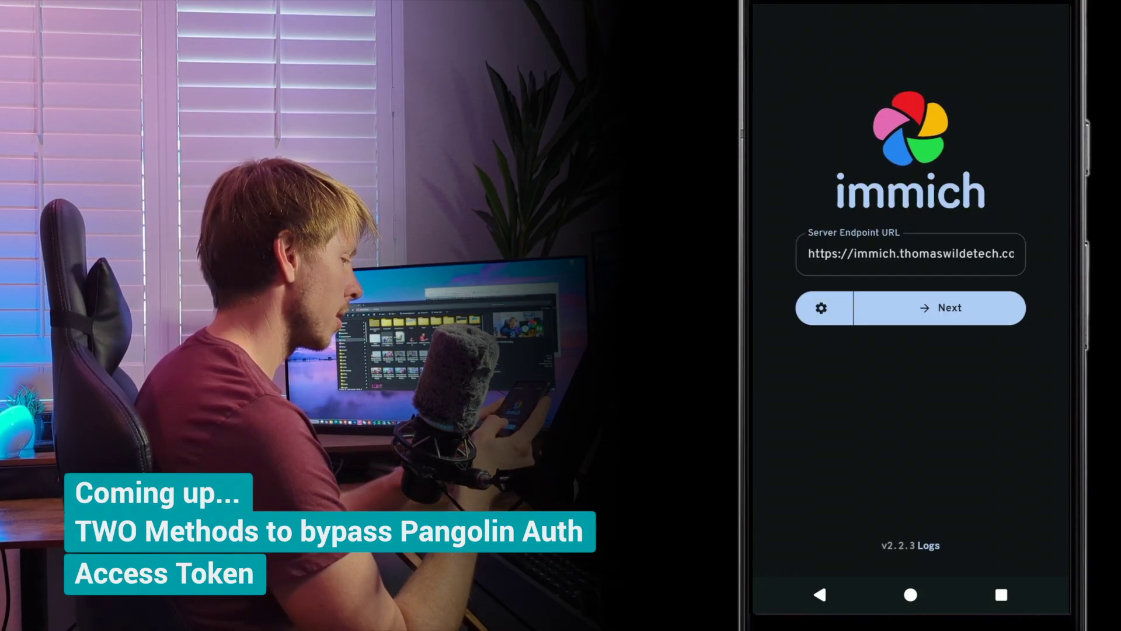
left_click(940, 308)
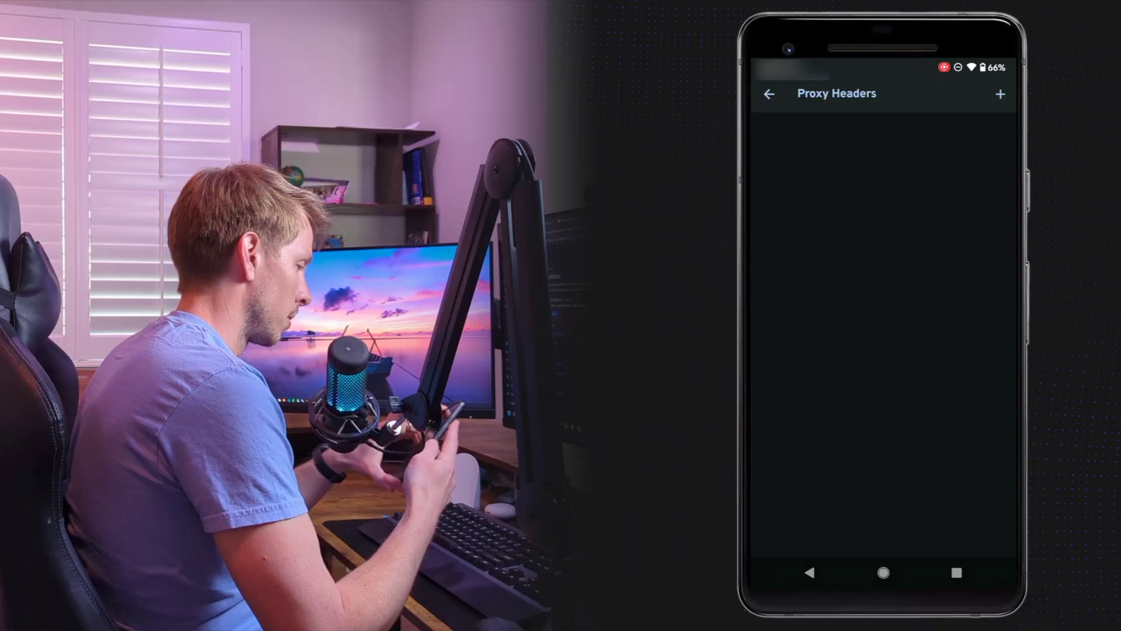
- Paste CF-Access-Client-Id as a new header's name, then swipe over to the Gmail token email
left_click(1001, 94)
left_click(864, 140)
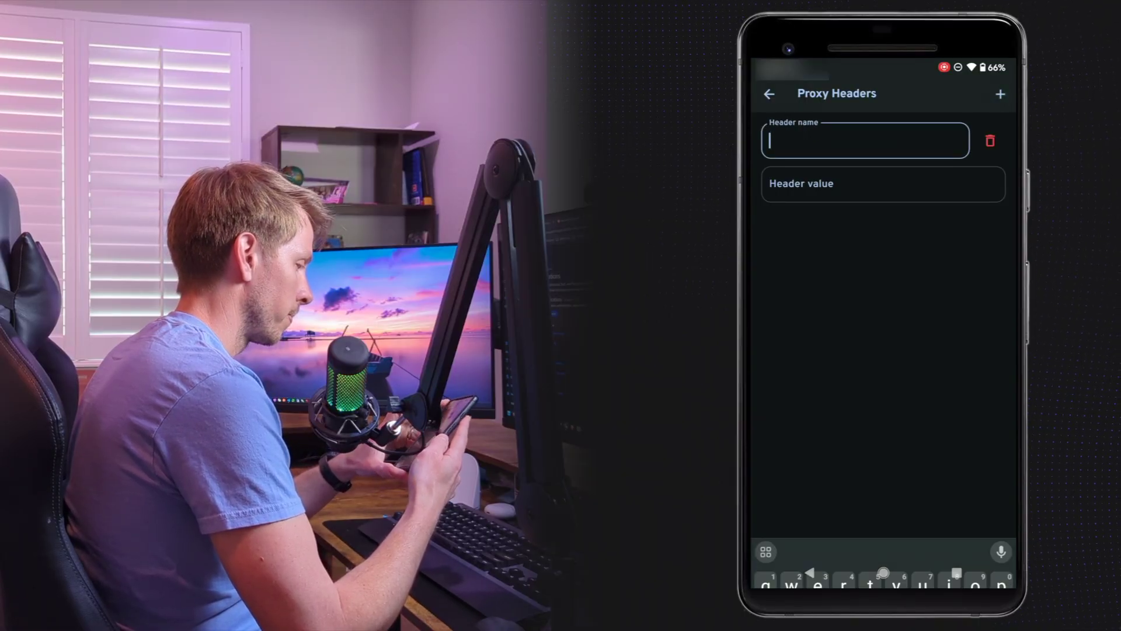
left_click(883, 386)
left_click(883, 185)
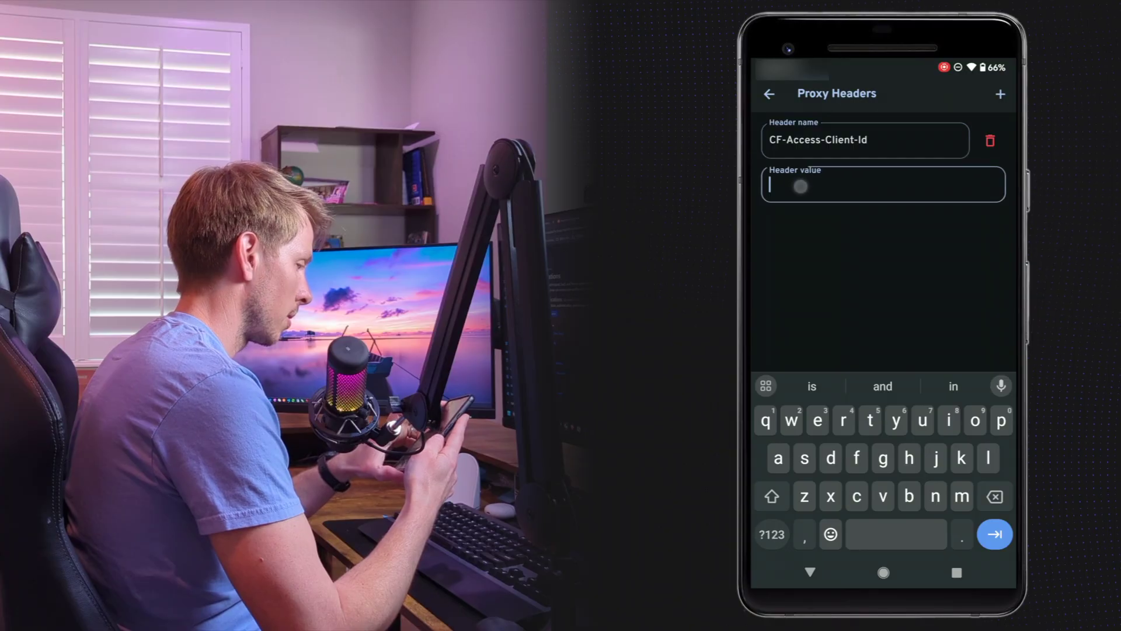
left_click(957, 572)
left_click_drag(963, 401, 1010, 401)
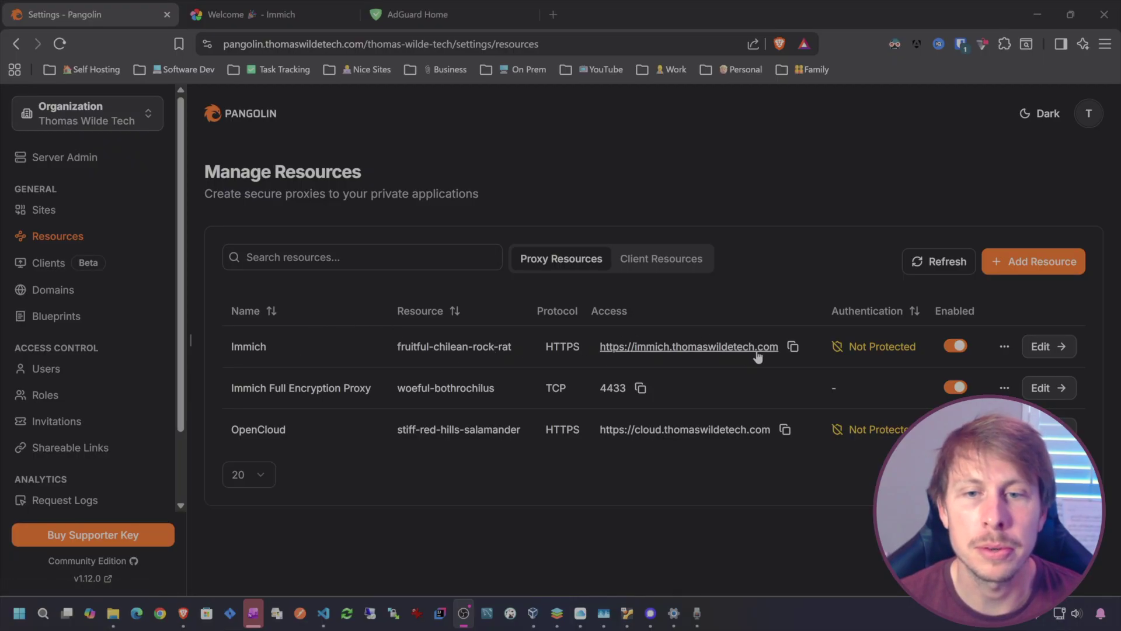
- Open the Immich URL in a new tab, confirm the unprotected timeline loads, and return to Pangolin
left_click(708, 346)
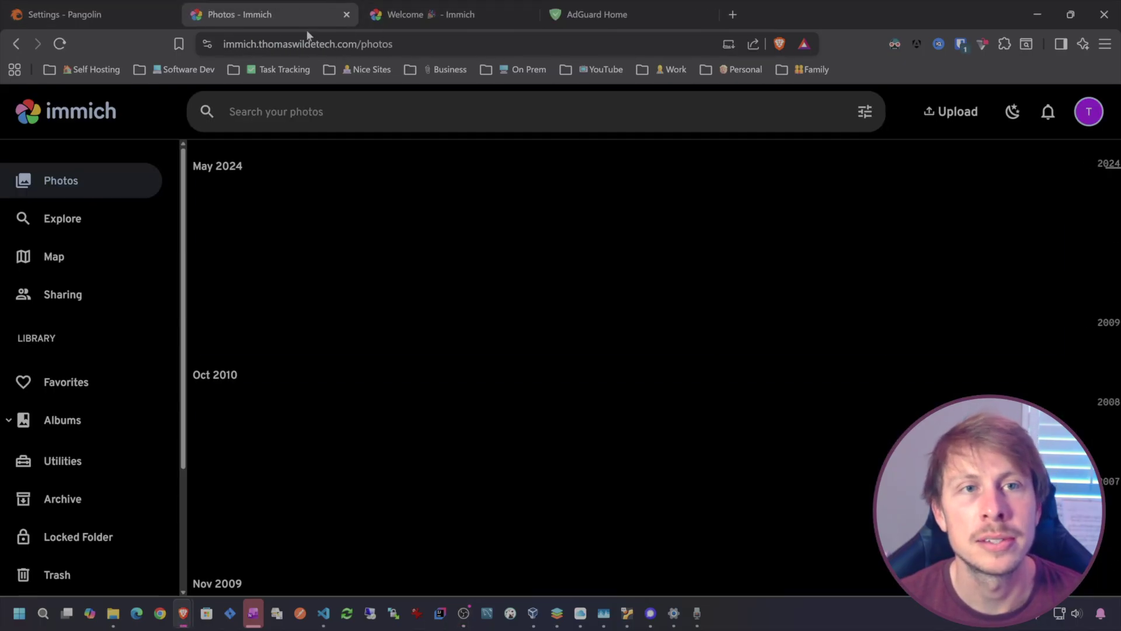
left_click(397, 44)
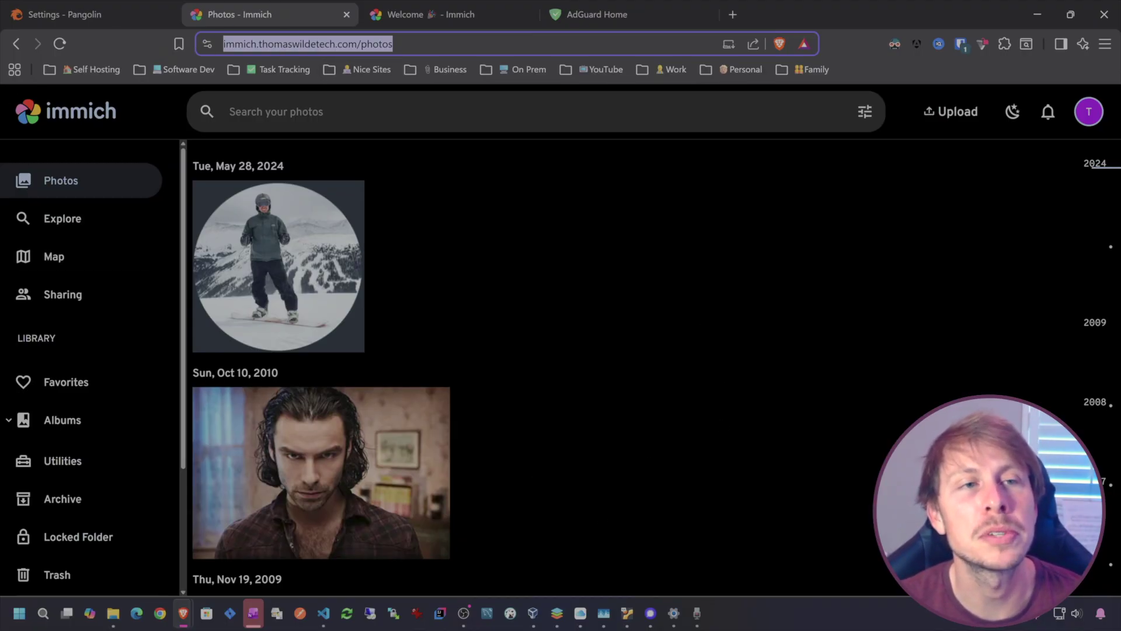
left_click(83, 16)
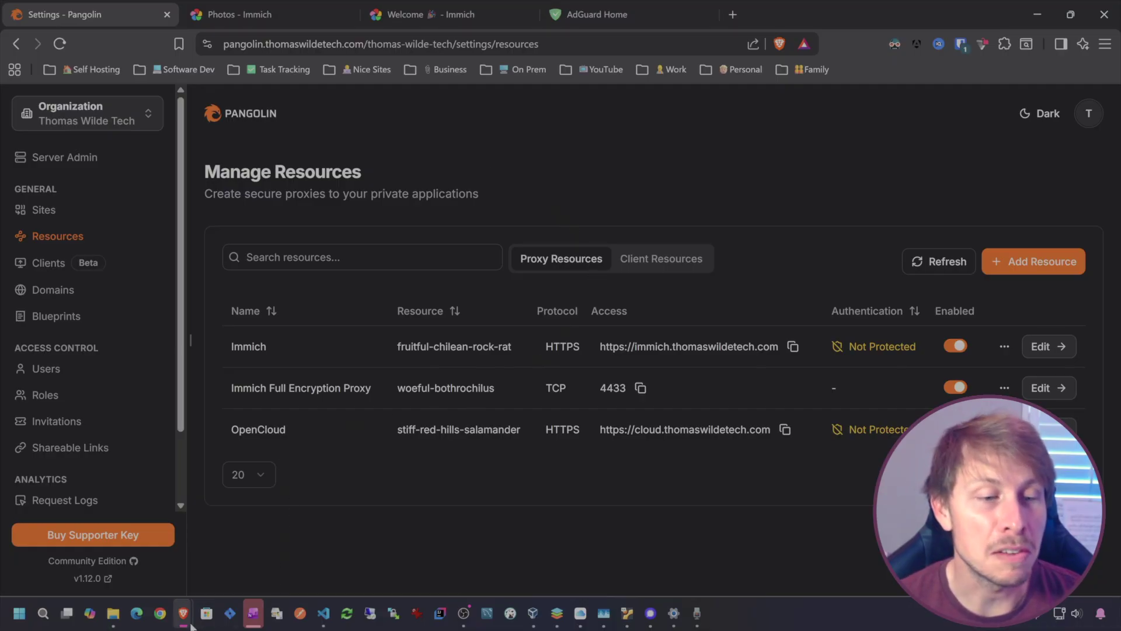
mouse_move(184, 614)
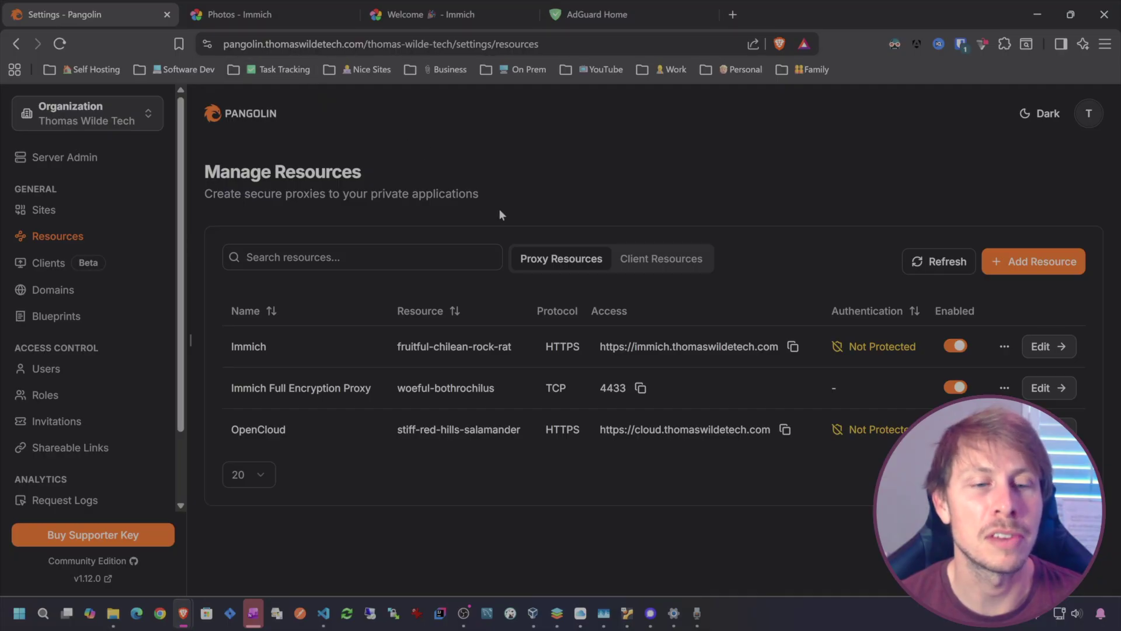
- Show the Immich login window at port 4433, highlight its address, and move the window aside
left_click(252, 613)
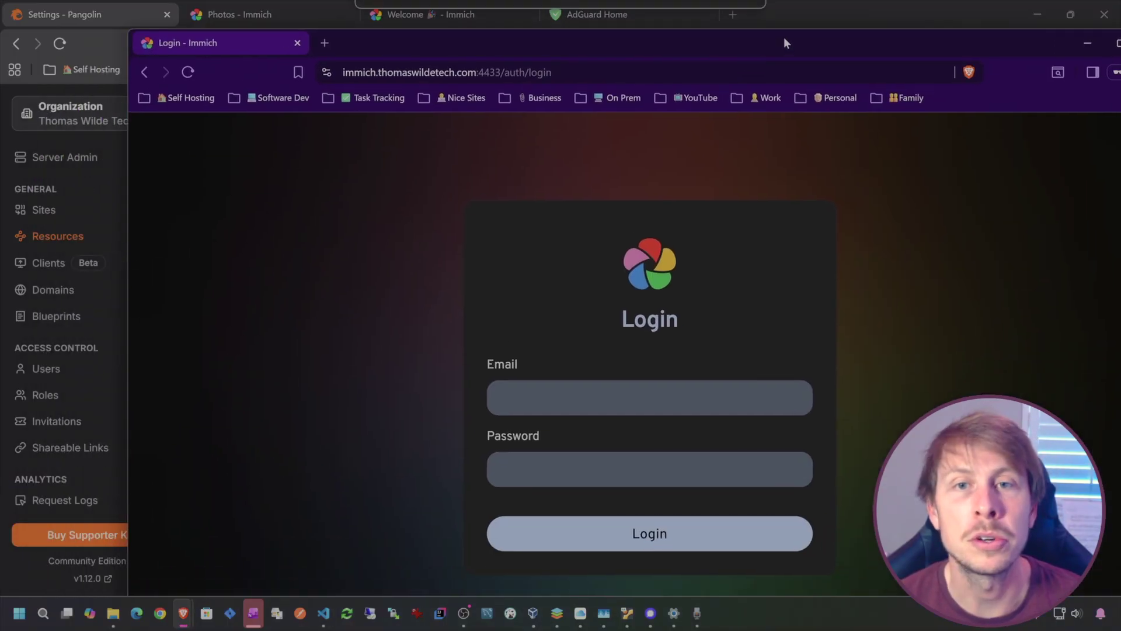
left_click_drag(784, 37, 734, 25)
left_click_drag(520, 56, 291, 81)
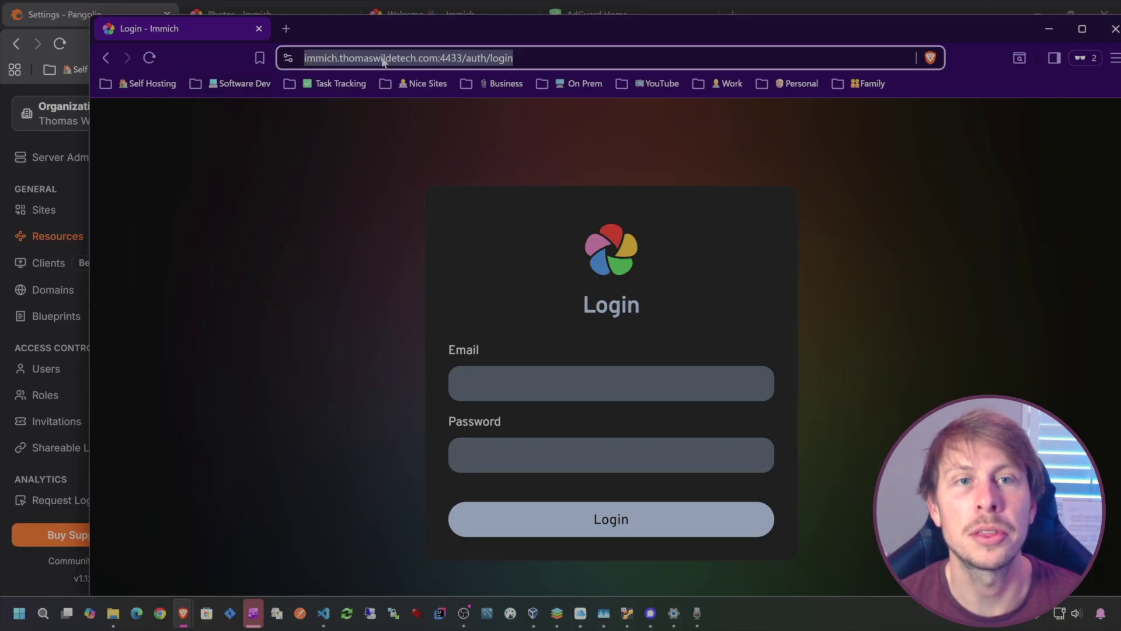
left_click(461, 59)
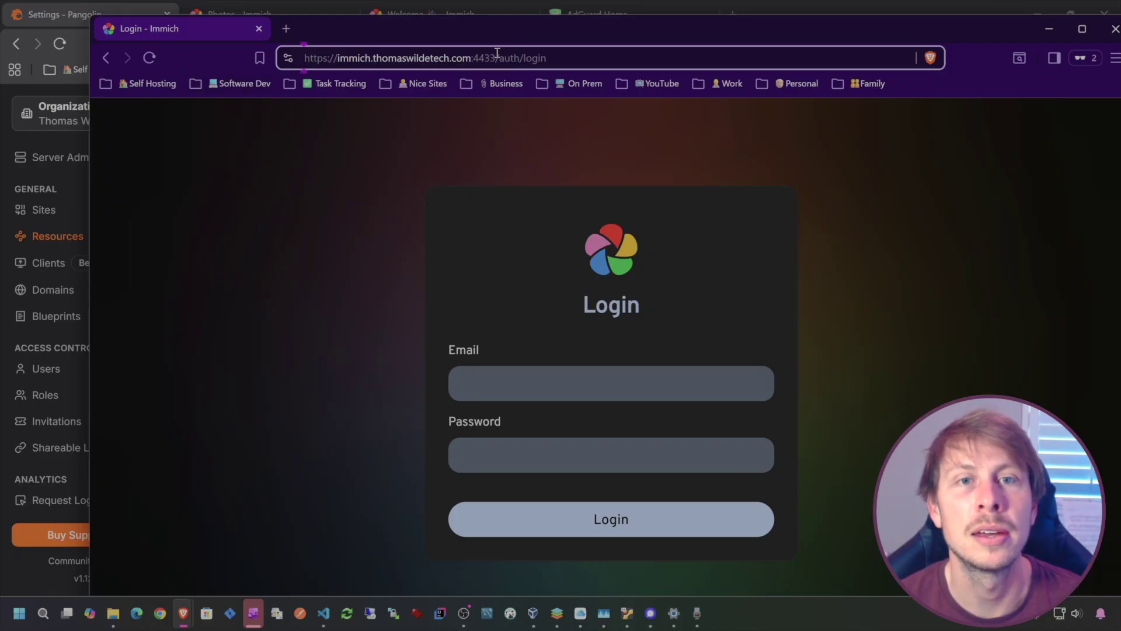
left_click_drag(497, 53, 473, 58)
left_click(563, 57)
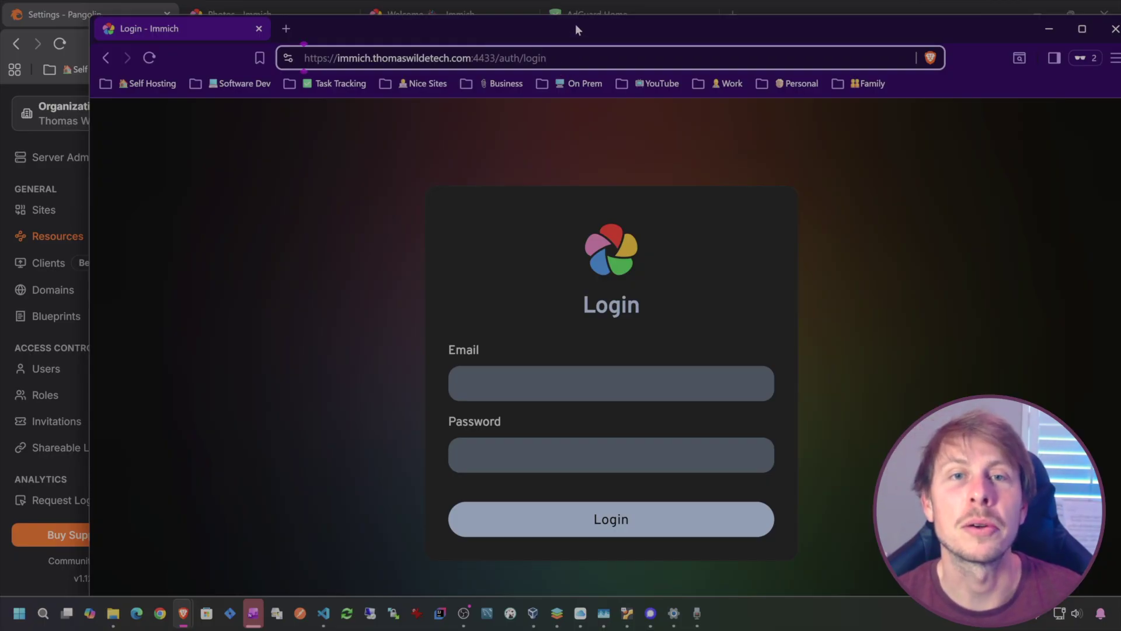
left_click_drag(552, 59, 306, 54)
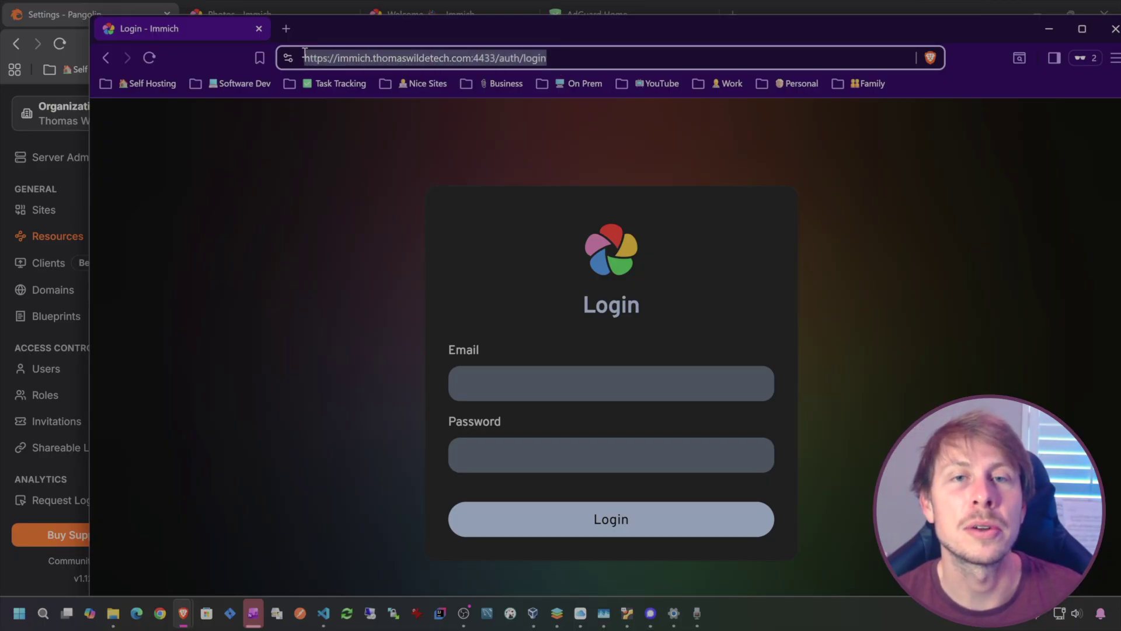
left_click_drag(505, 35, 1120, 138)
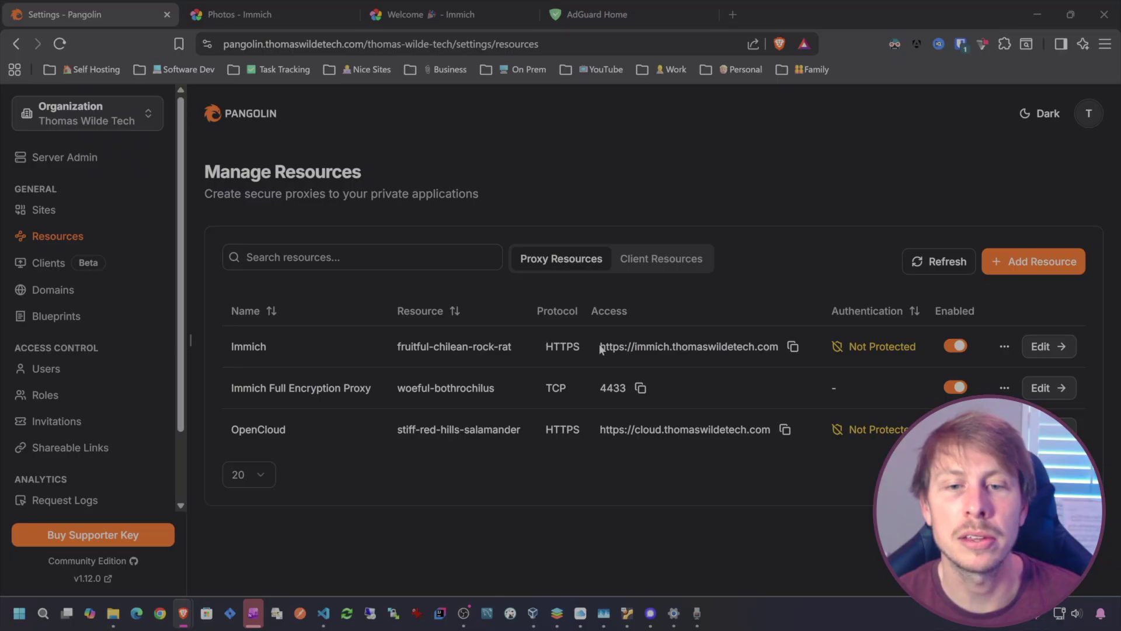
- Choose View settings from the Immich resource's options menu
left_click_drag(581, 348, 553, 345)
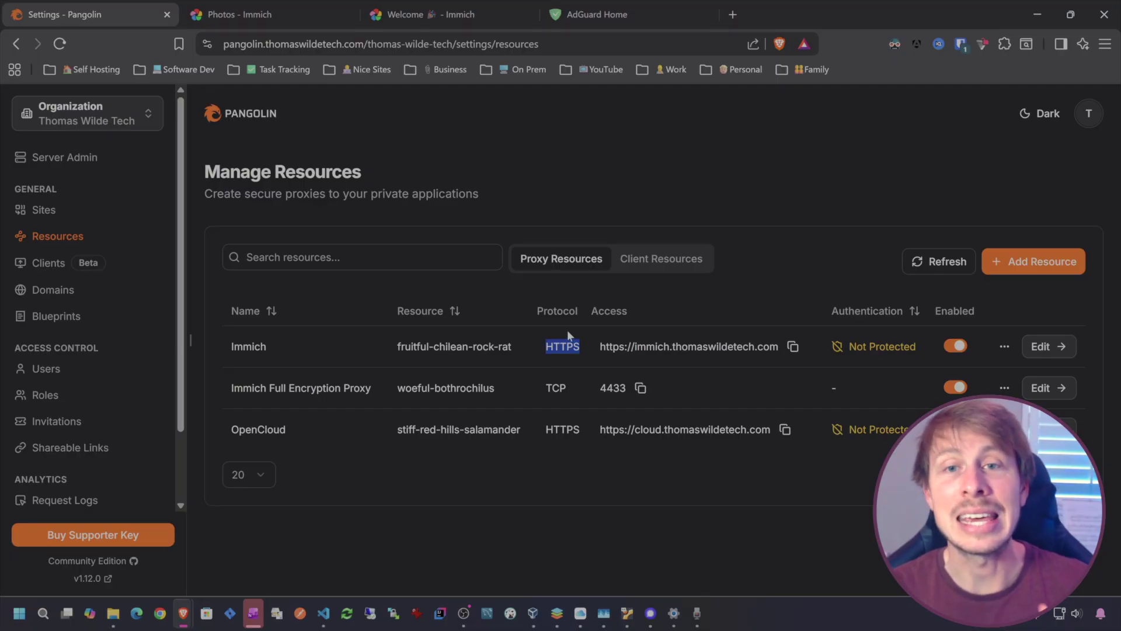
left_click(1005, 348)
left_click(979, 376)
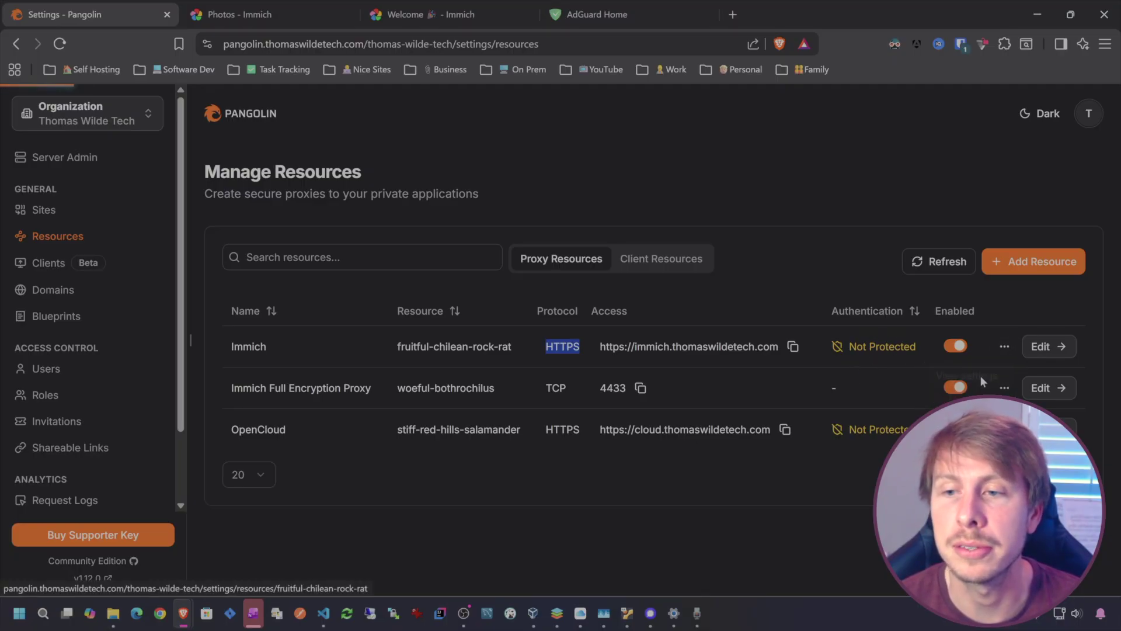
- On the Immich resource's Authentication tab, switch on Use Platform SSO
scroll(421, 110, "down", 3)
scroll(418, 126, "up", 3)
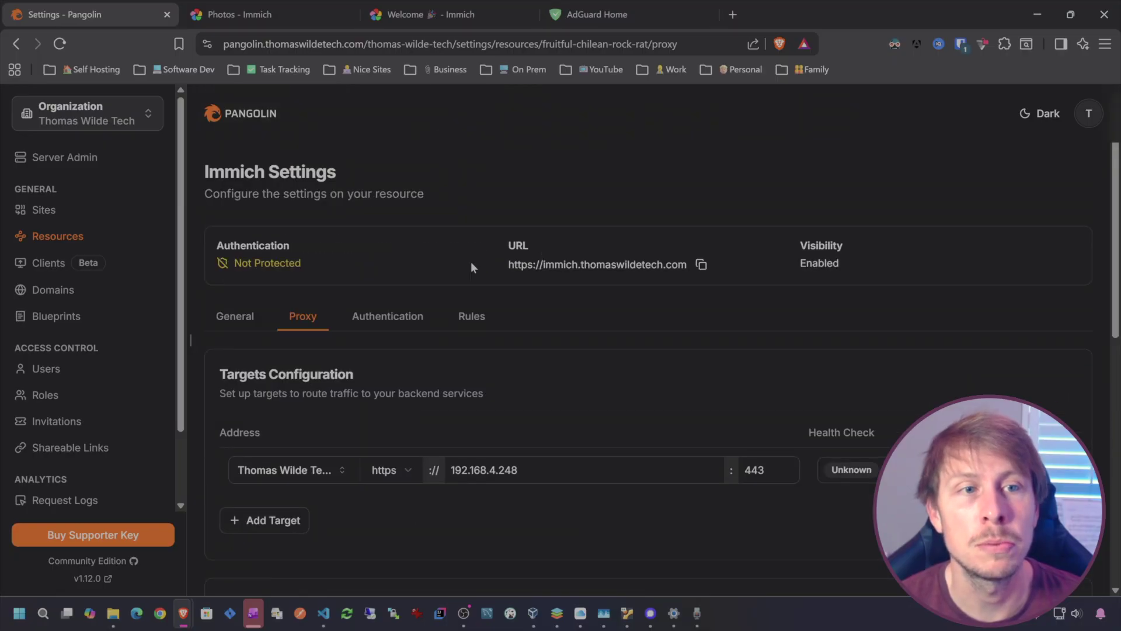
scroll(400, 185, "down", 1)
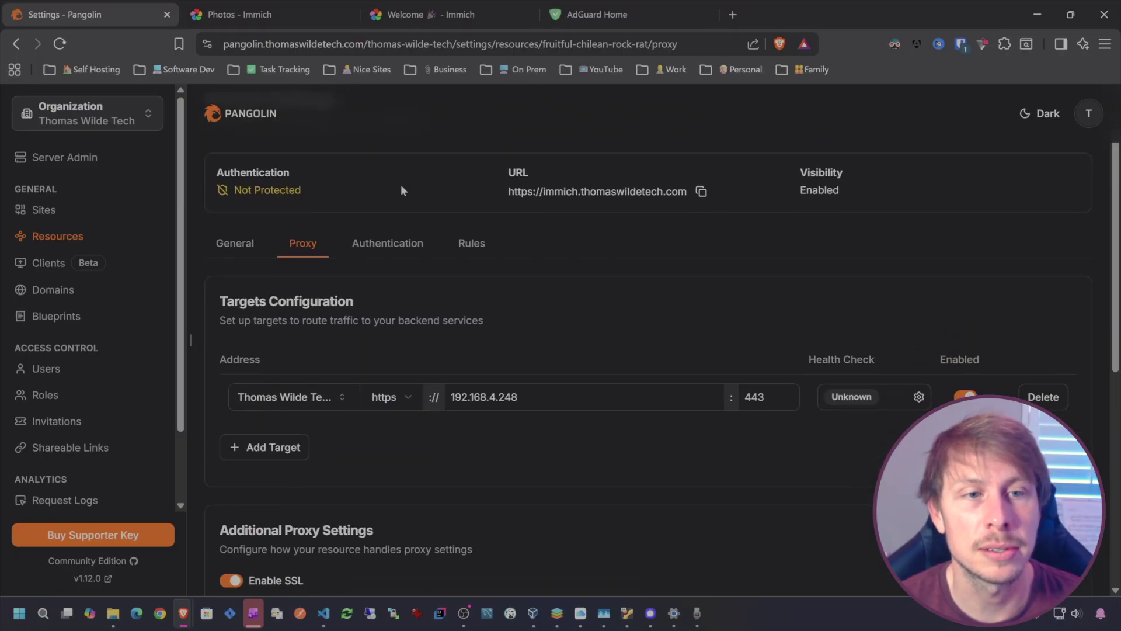
left_click(408, 249)
scroll(239, 360, "down", 1)
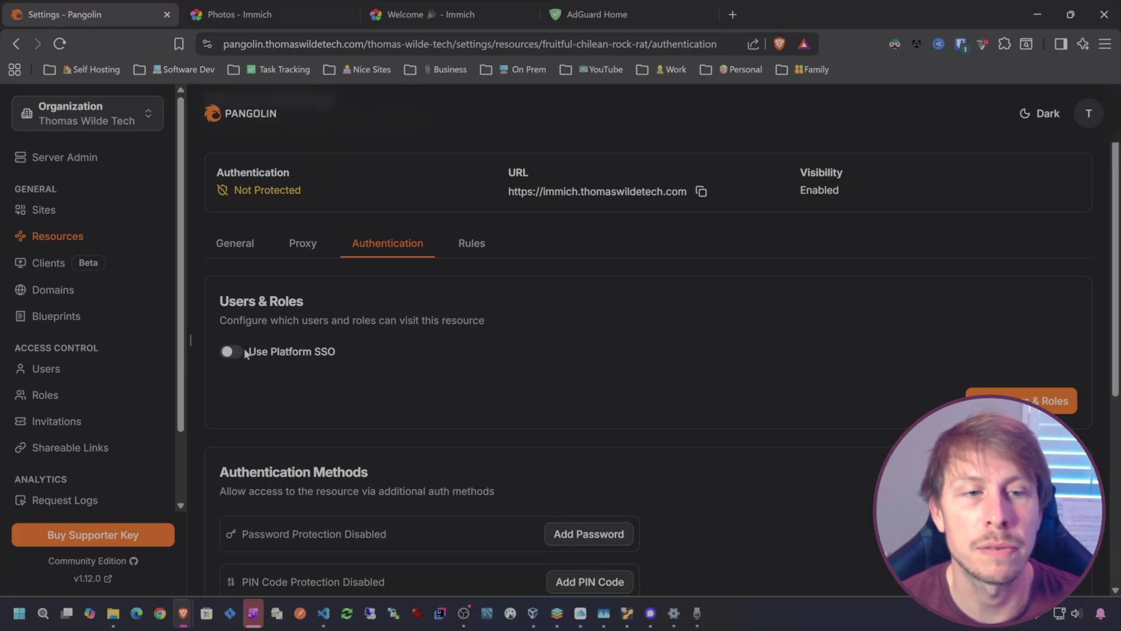
left_click(245, 352)
- Review the admins-always-have-access note and the Roles dropdown, leaving no roles assigned
scroll(407, 175, "down", 2)
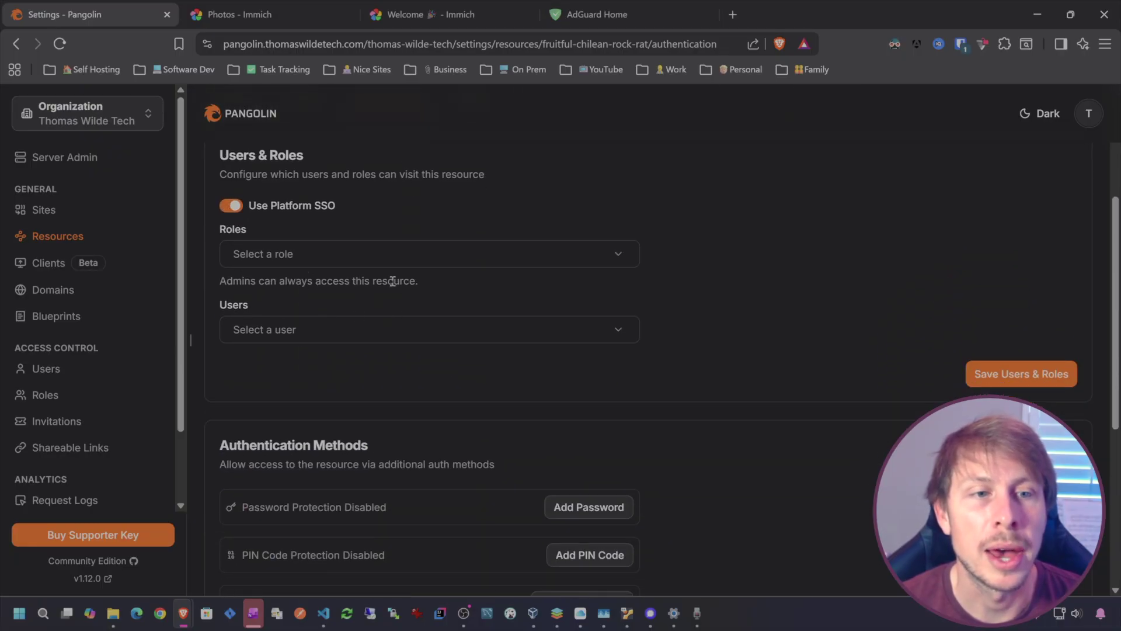
triple_click(250, 291)
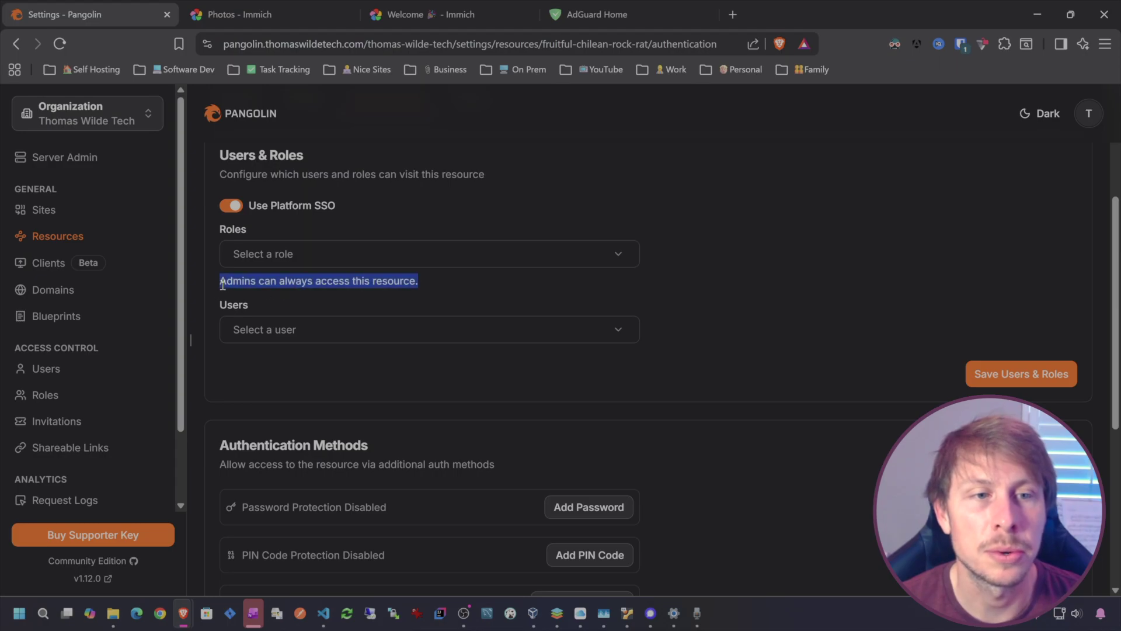
left_click(433, 254)
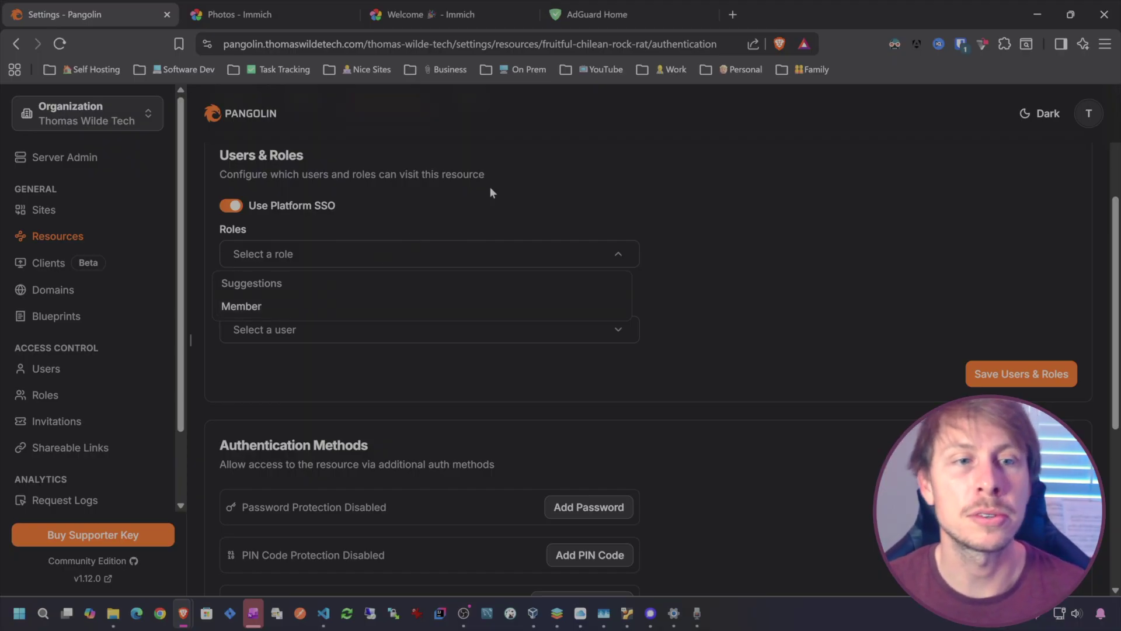
scroll(524, 220, "up", 3)
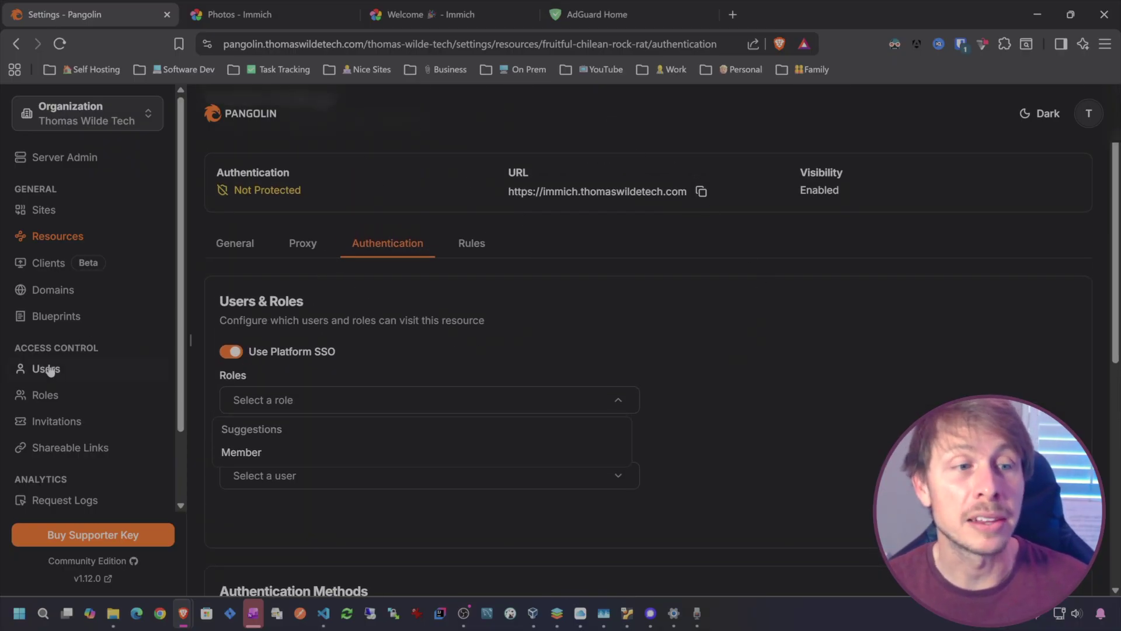
scroll(477, 439, "down", 2)
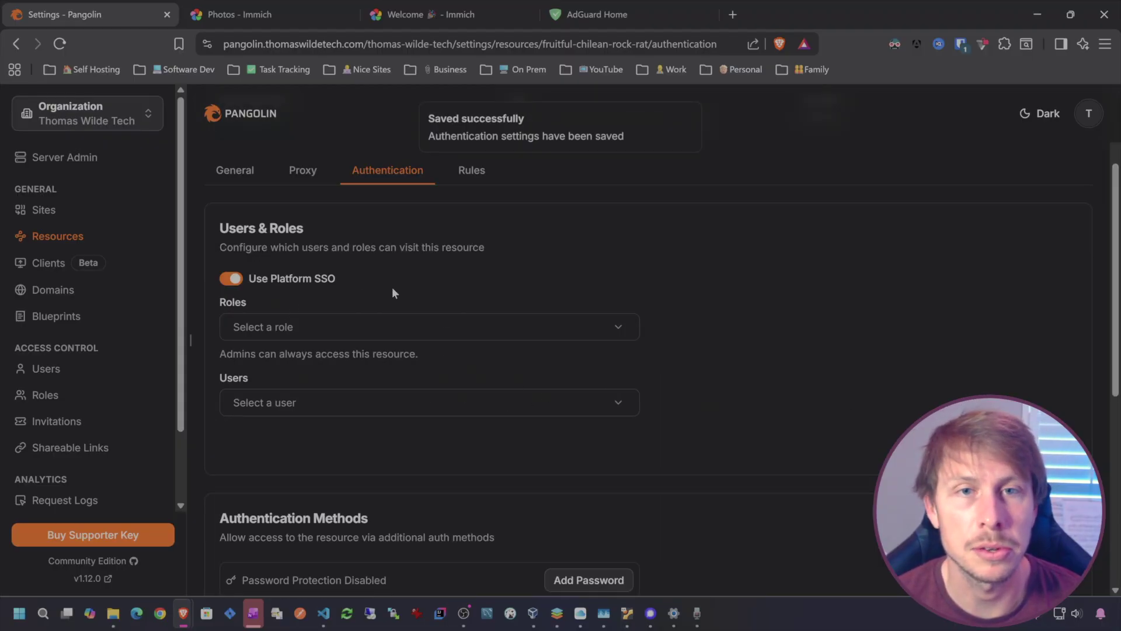
scroll(315, 288, "down", 3)
scroll(409, 234, "down", 1)
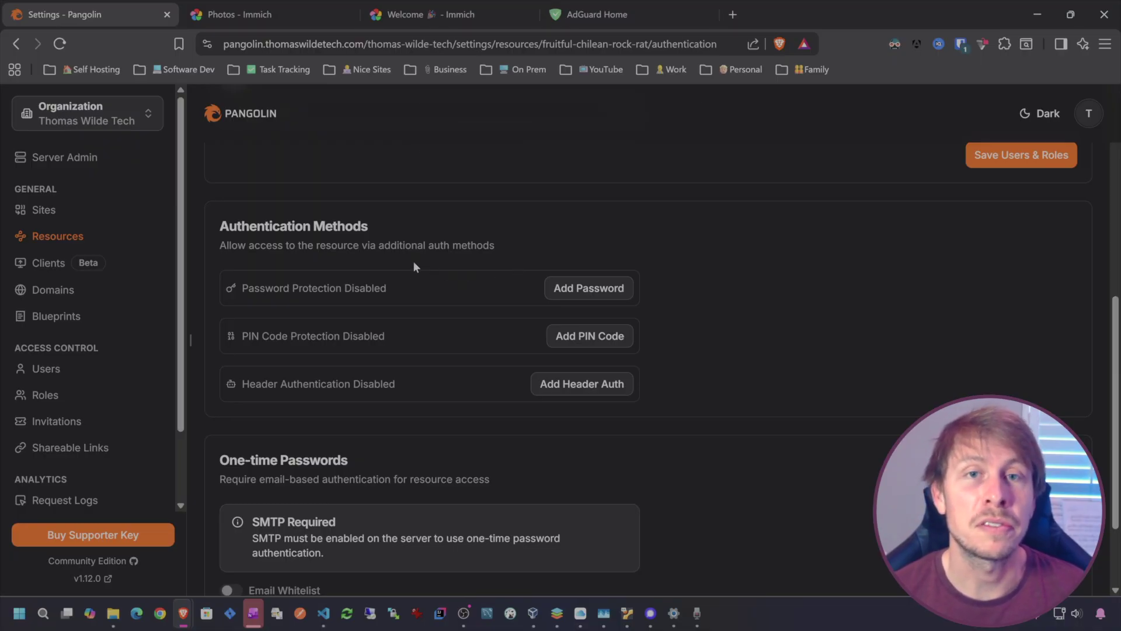
scroll(451, 273, "up", 3)
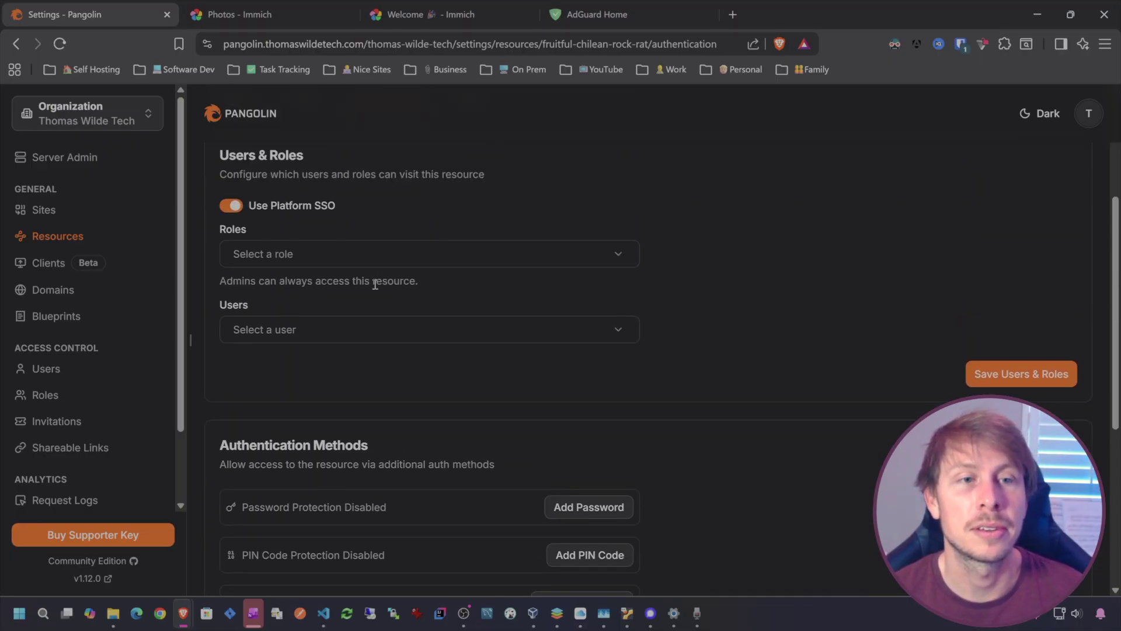
scroll(430, 323, "down", 1)
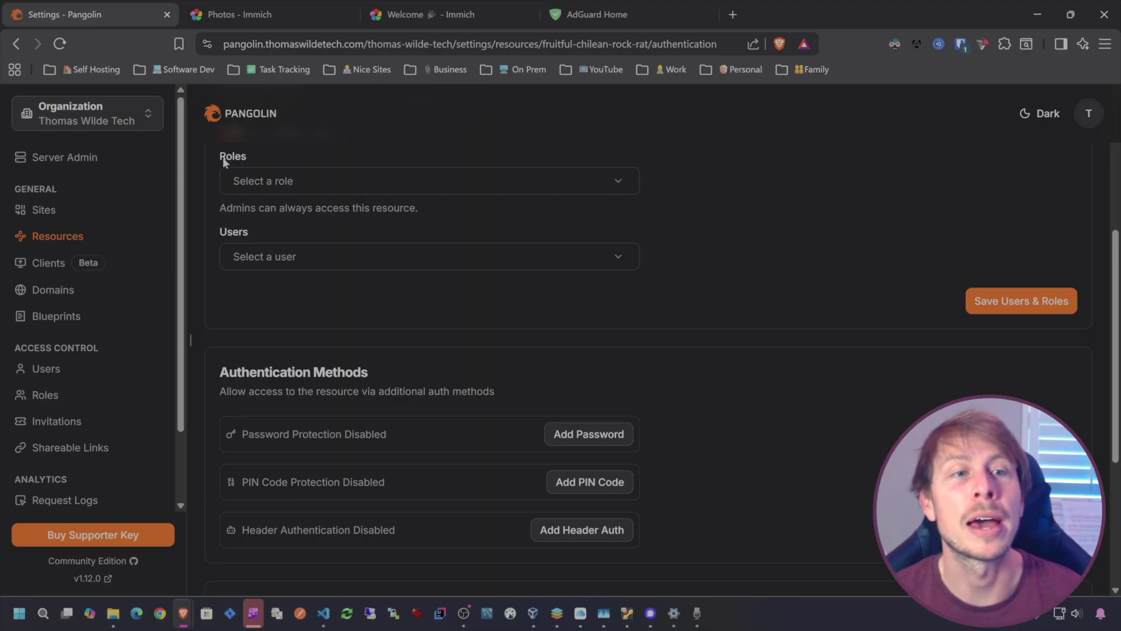
scroll(399, 244, "up", 1)
scroll(448, 170, "down", 3)
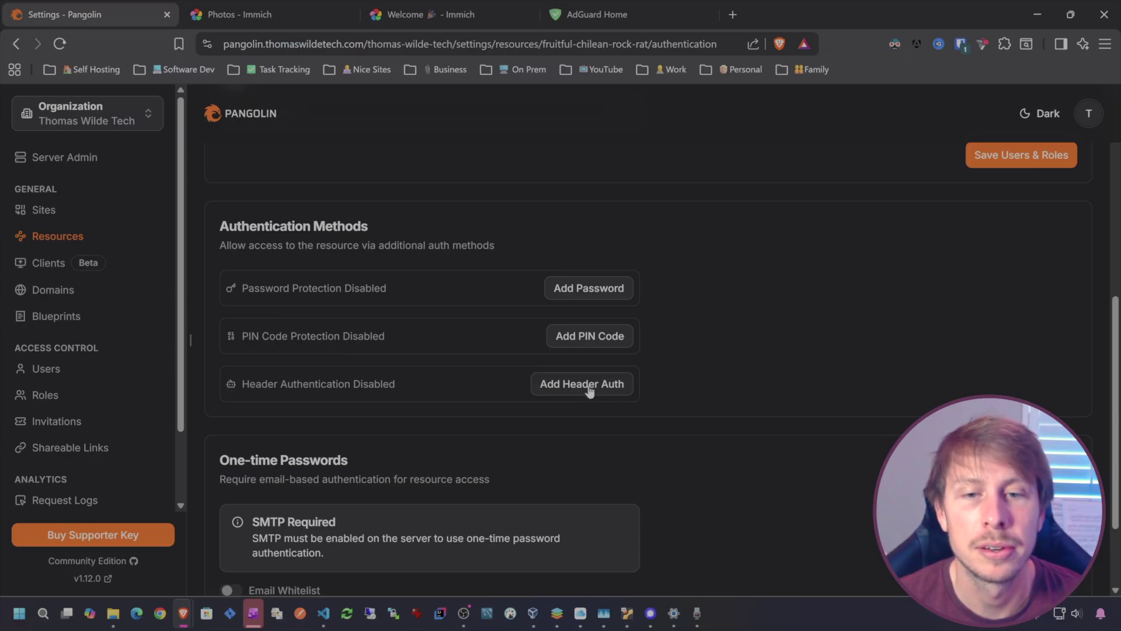
left_click(605, 397)
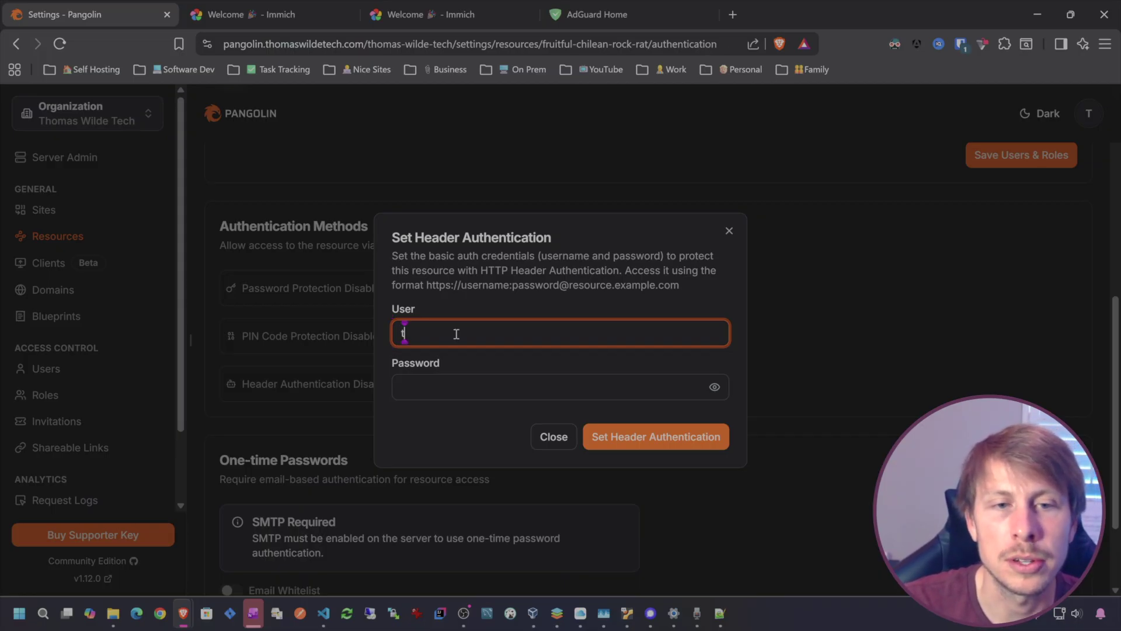
- Enter the header-auth password, apply Set Header Authentication, and decline the browser's password save
key("Tab")
type("••")
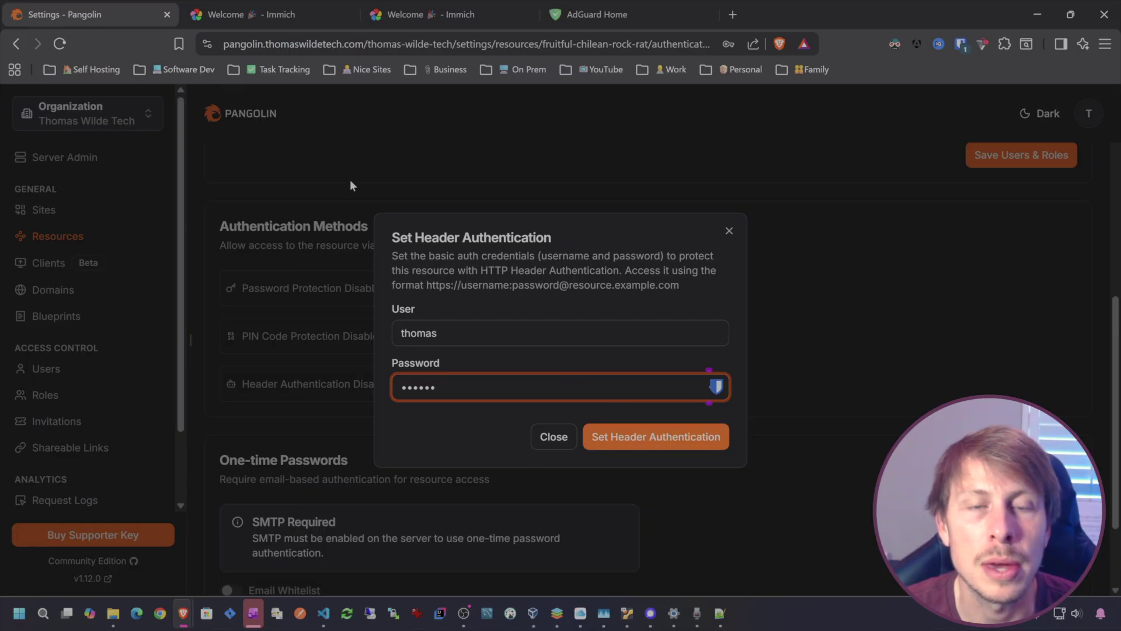
left_click(642, 442)
left_click(779, 265)
scroll(721, 345, "up", 1)
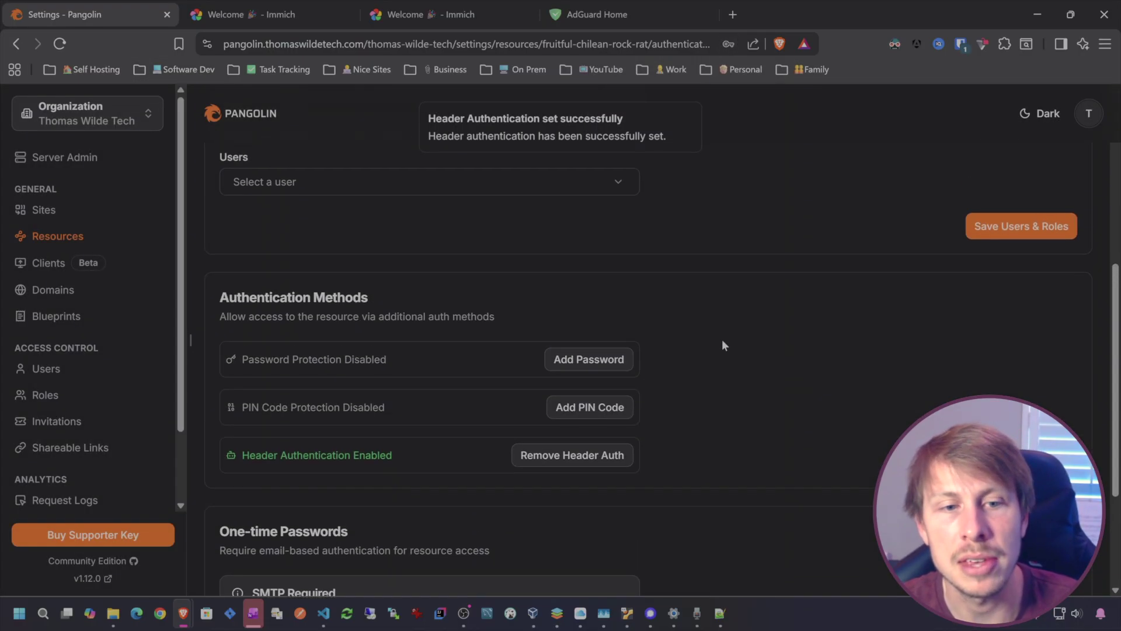
scroll(722, 345, "up", 5)
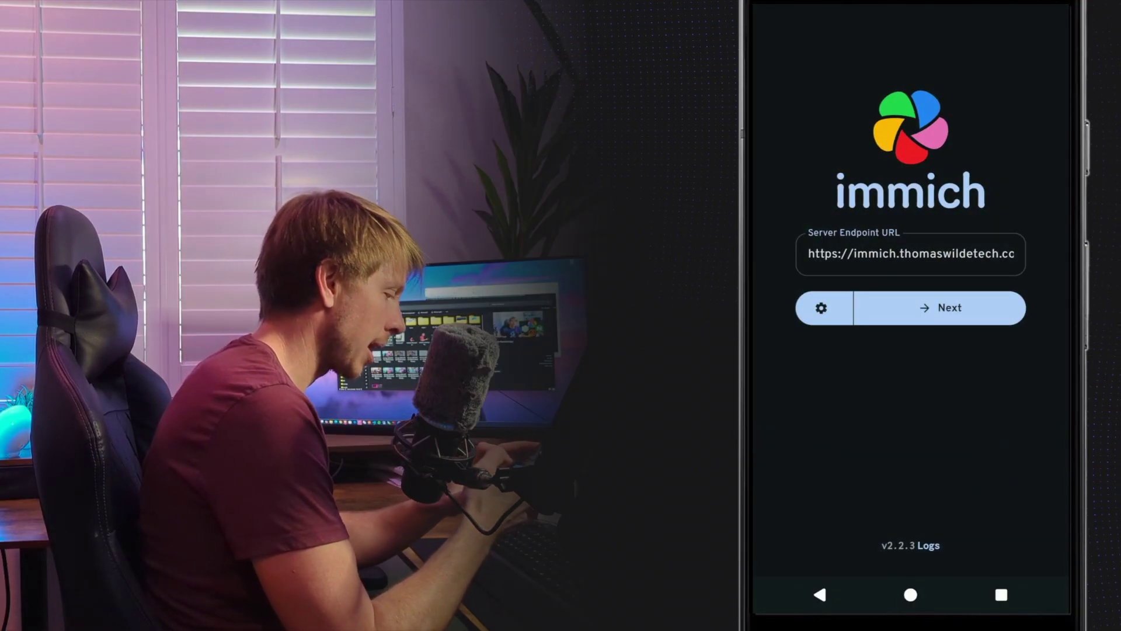
- Sign into Immich using a server URL with embedded user:password credentials, then the account email and password
left_click(854, 225)
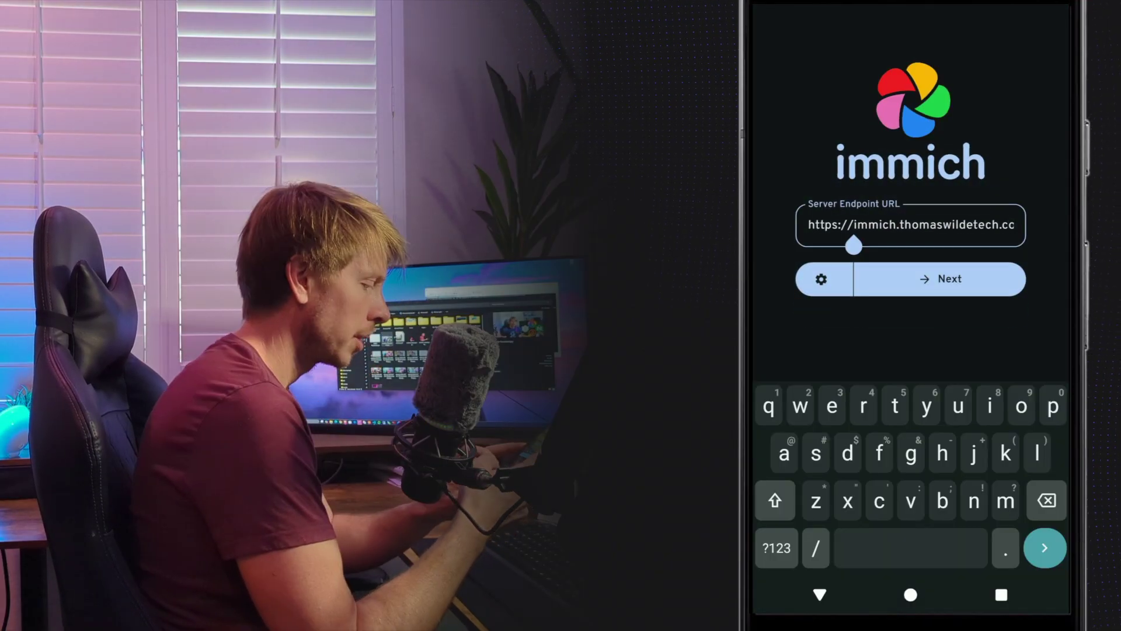
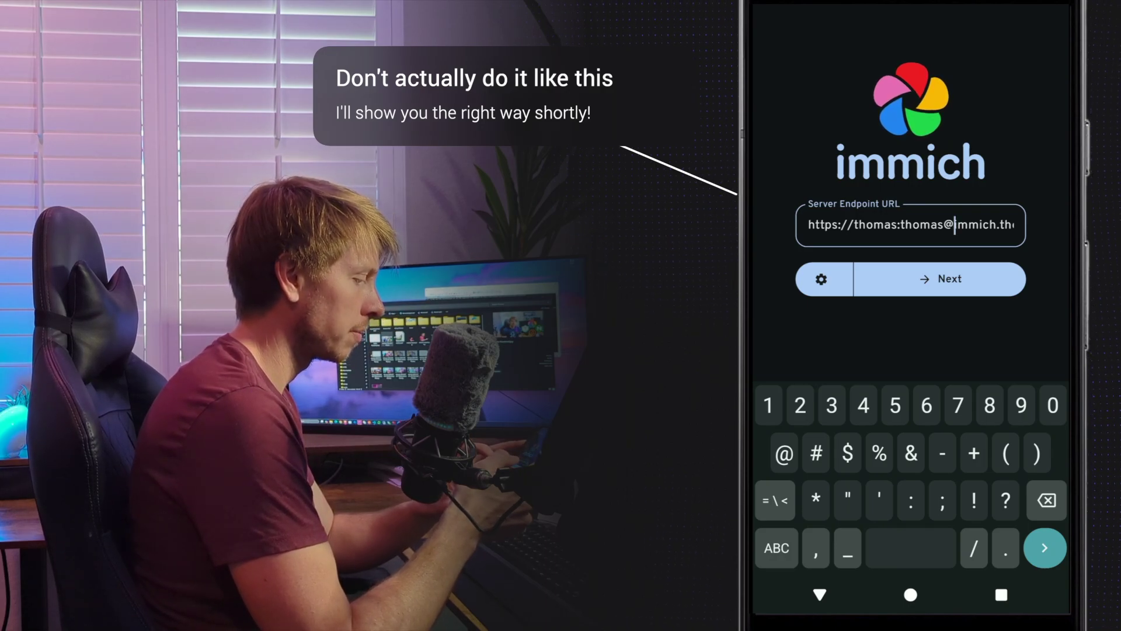
key("Return")
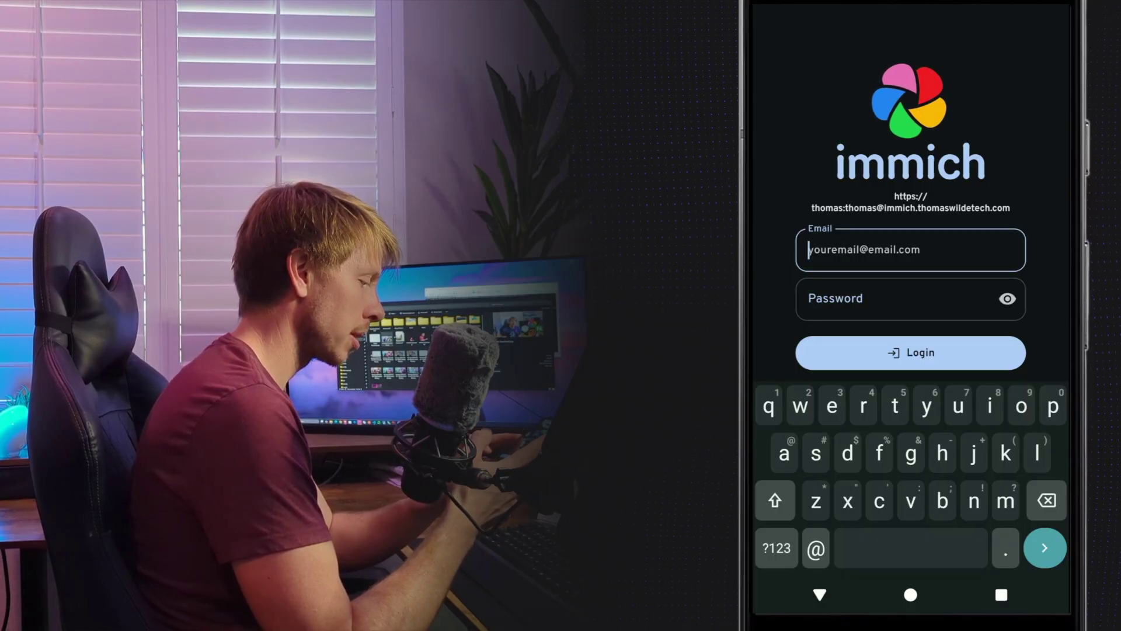
key("ctrl+v")
key("Tab")
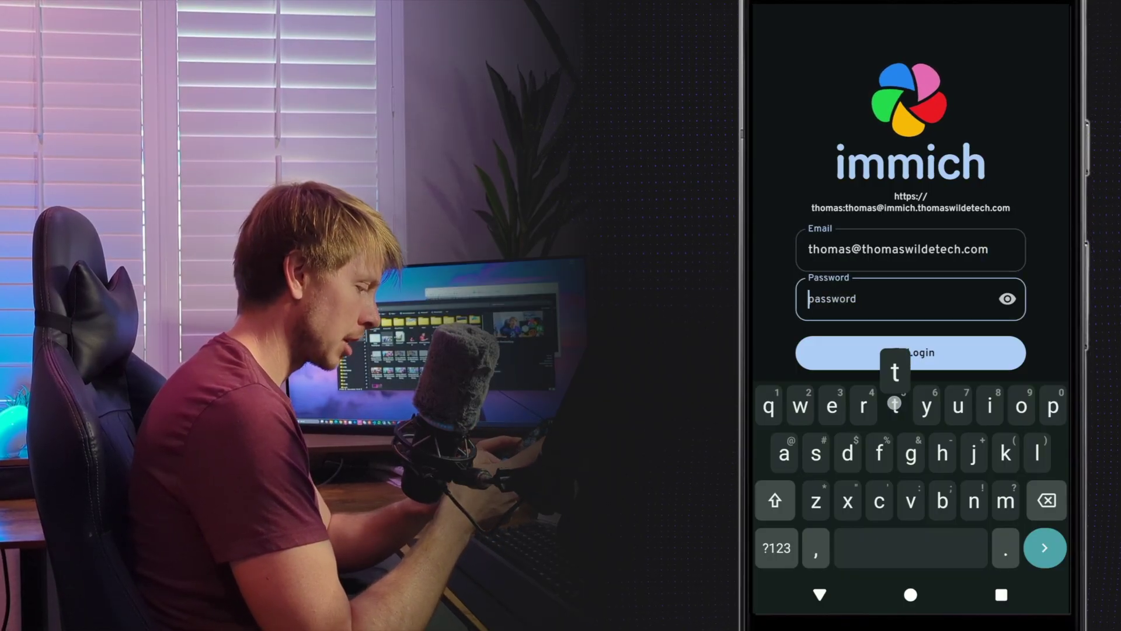
key("Return")
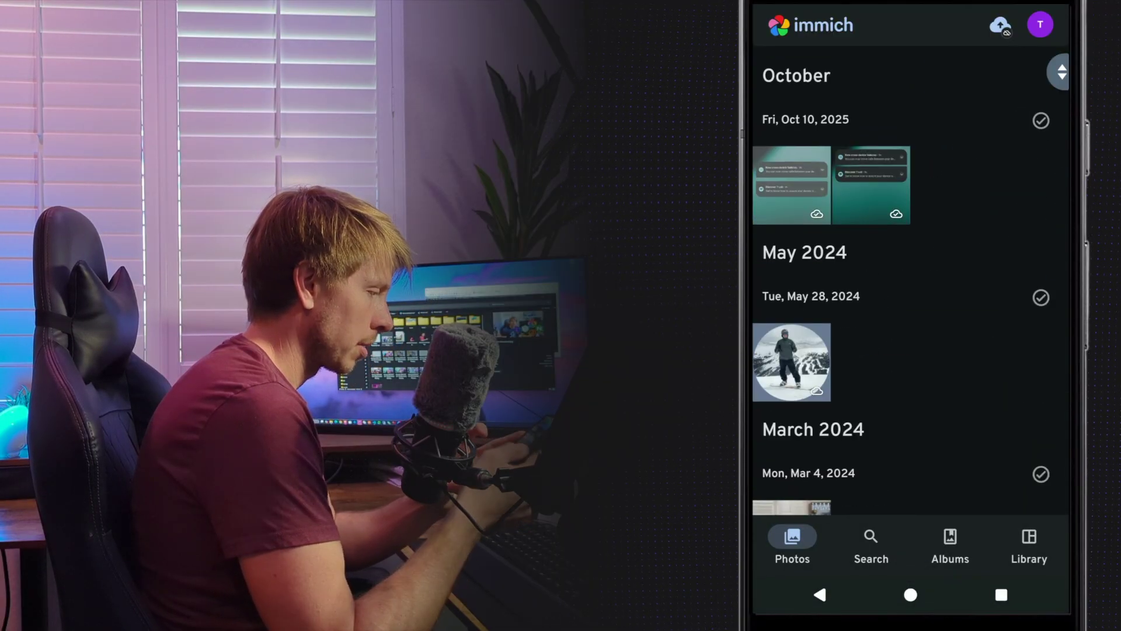
- Turn on automatic backup in Immich and open the first October photo from the timeline
left_click(1000, 24)
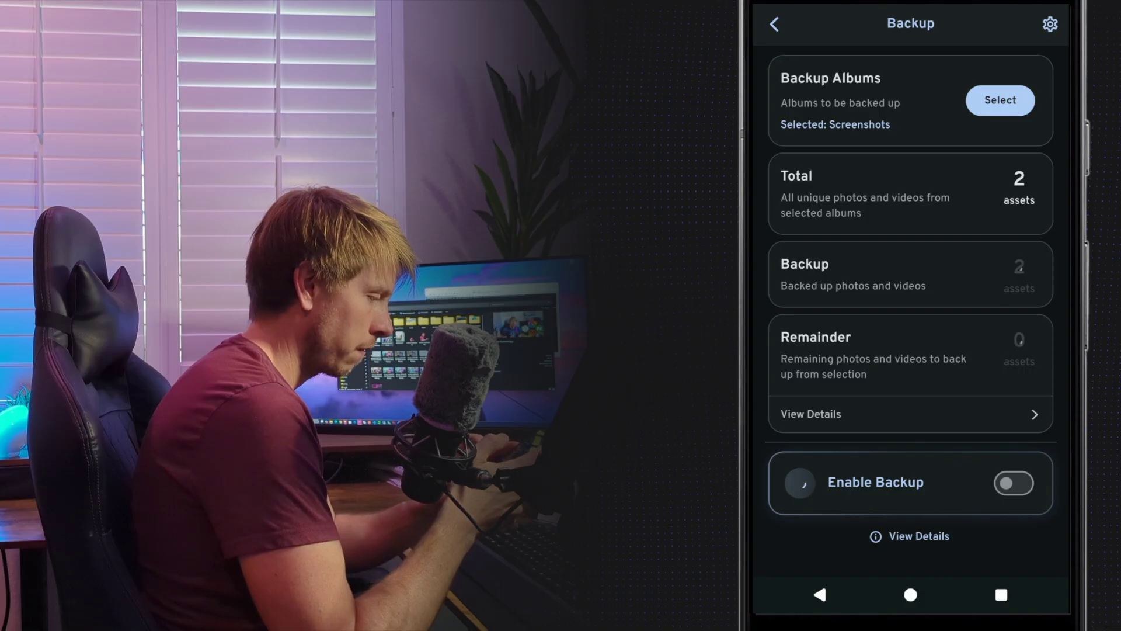
left_click(1013, 483)
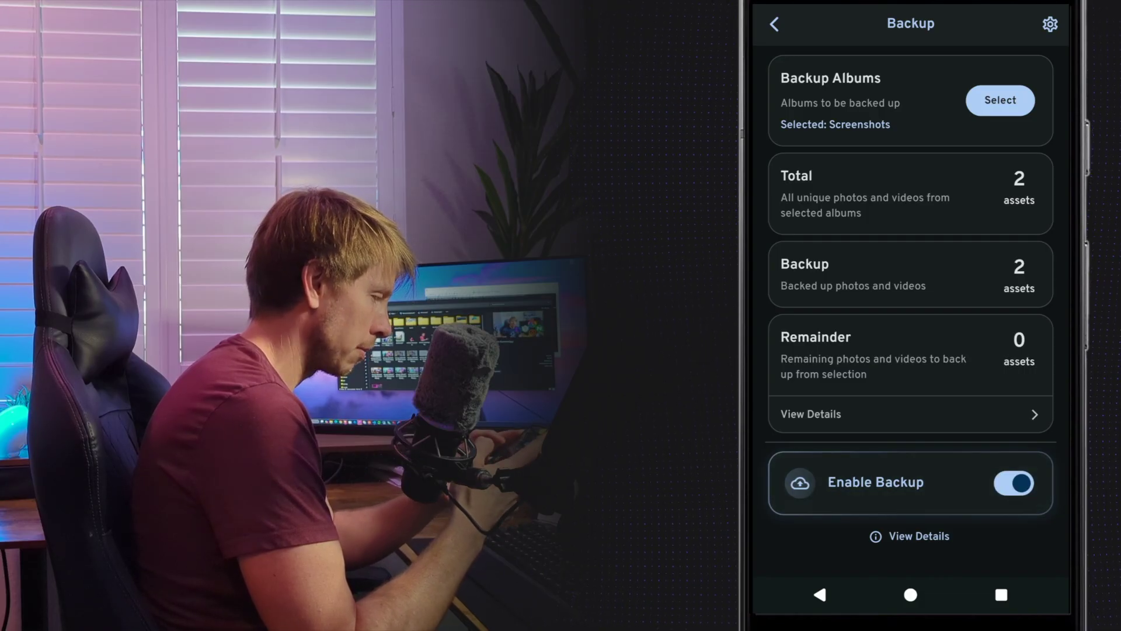
left_click(774, 24)
left_click(789, 183)
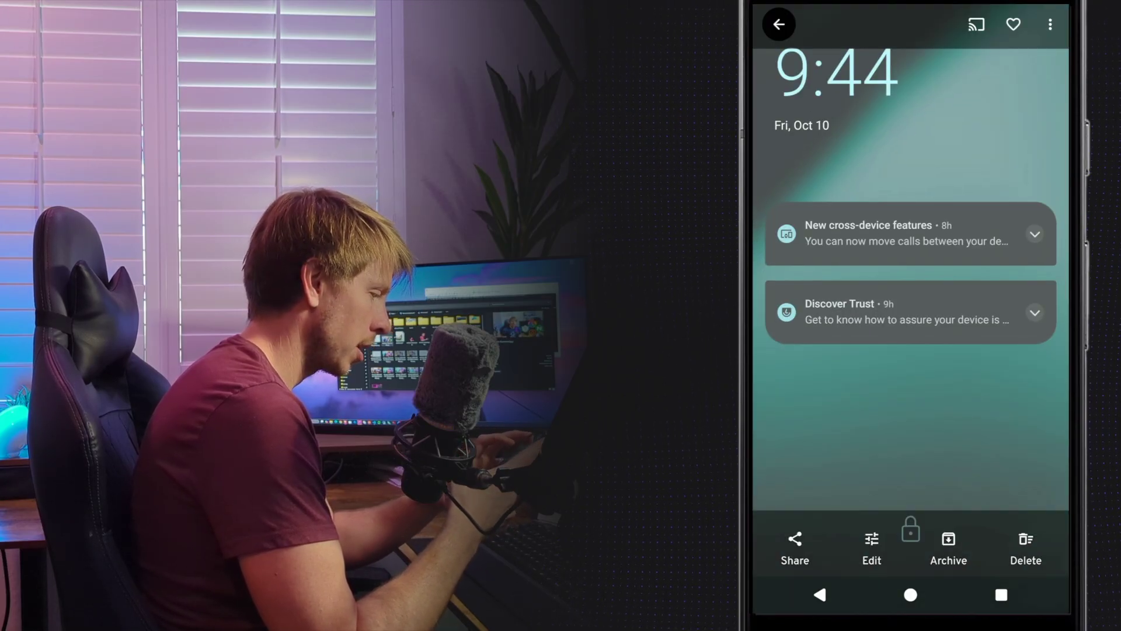
left_click(779, 24)
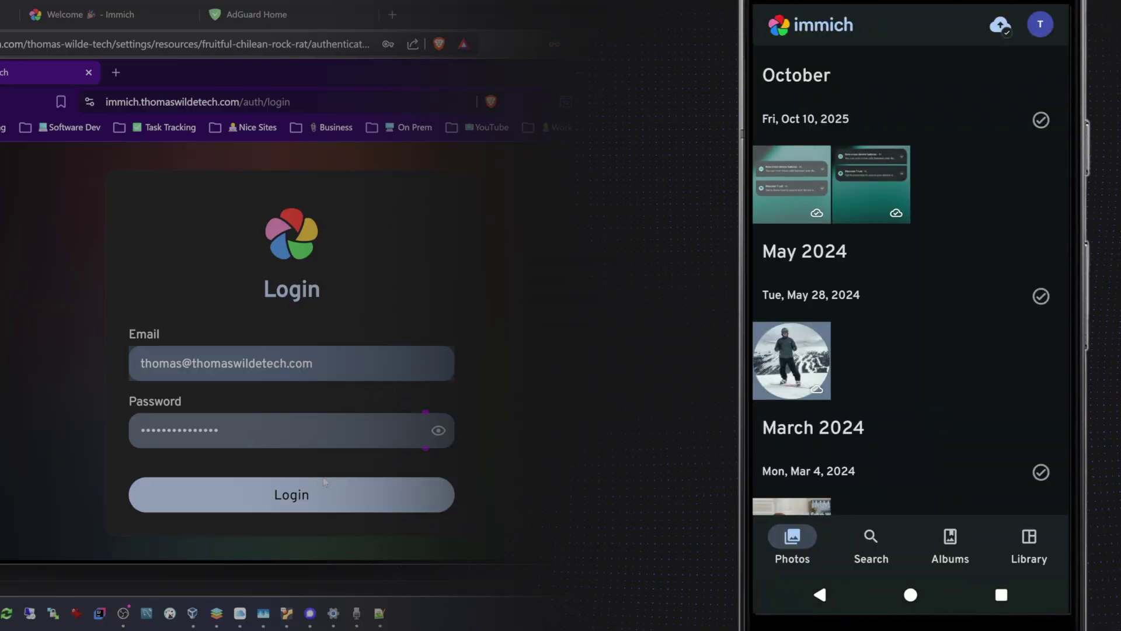
- Add the Camera album to the albums selected for backup
left_click(324, 482)
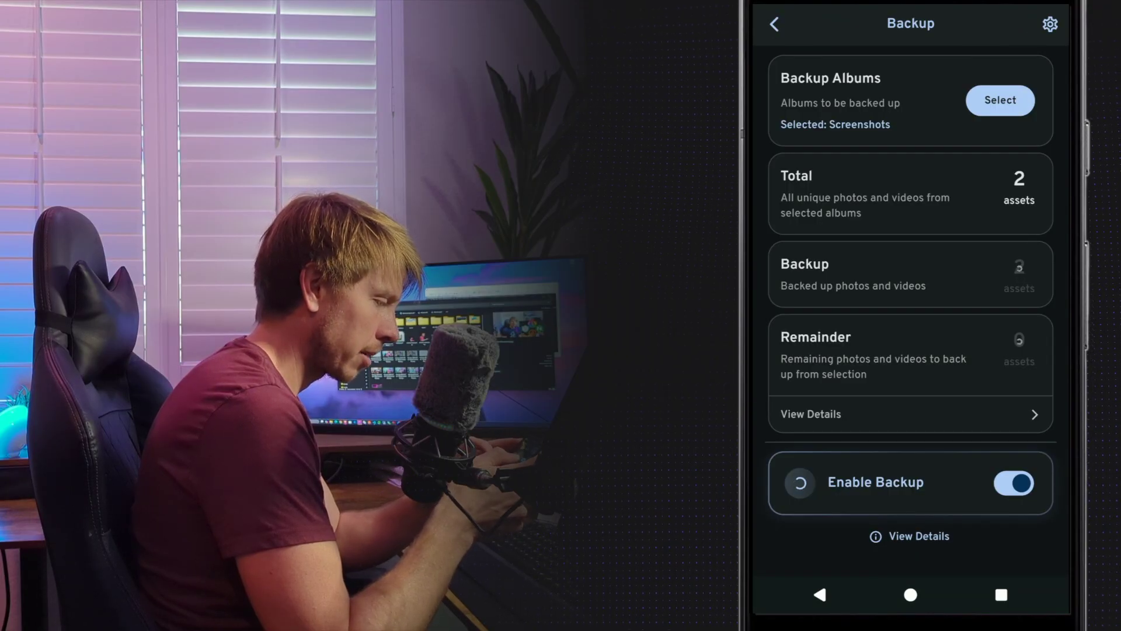
left_click(1000, 99)
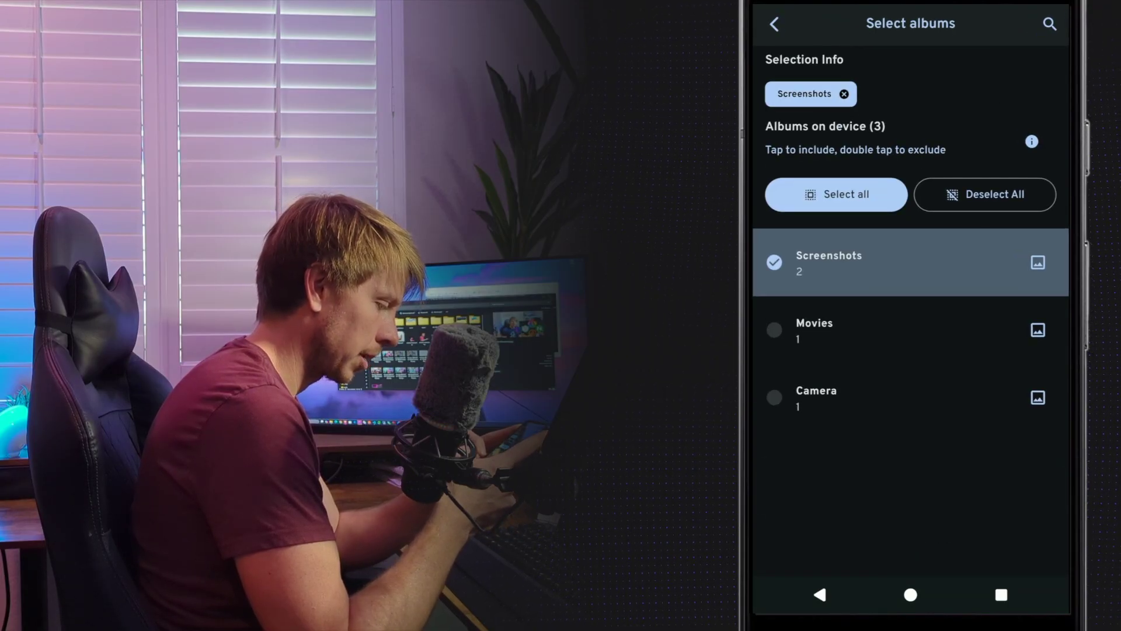
left_click(818, 397)
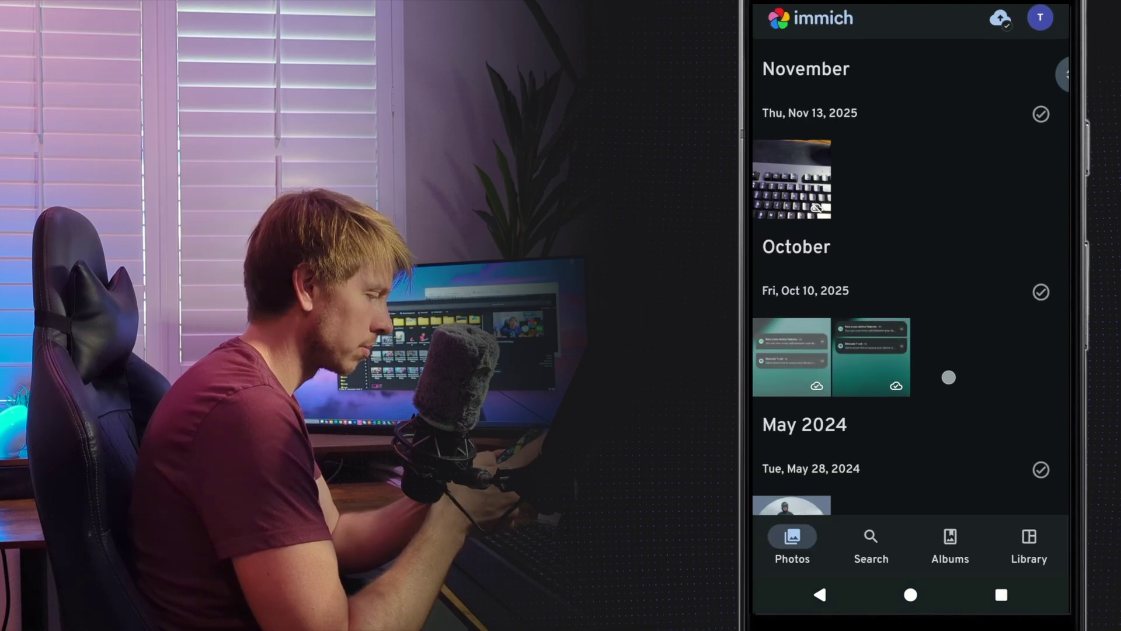
left_click_drag(949, 376, 987, 327)
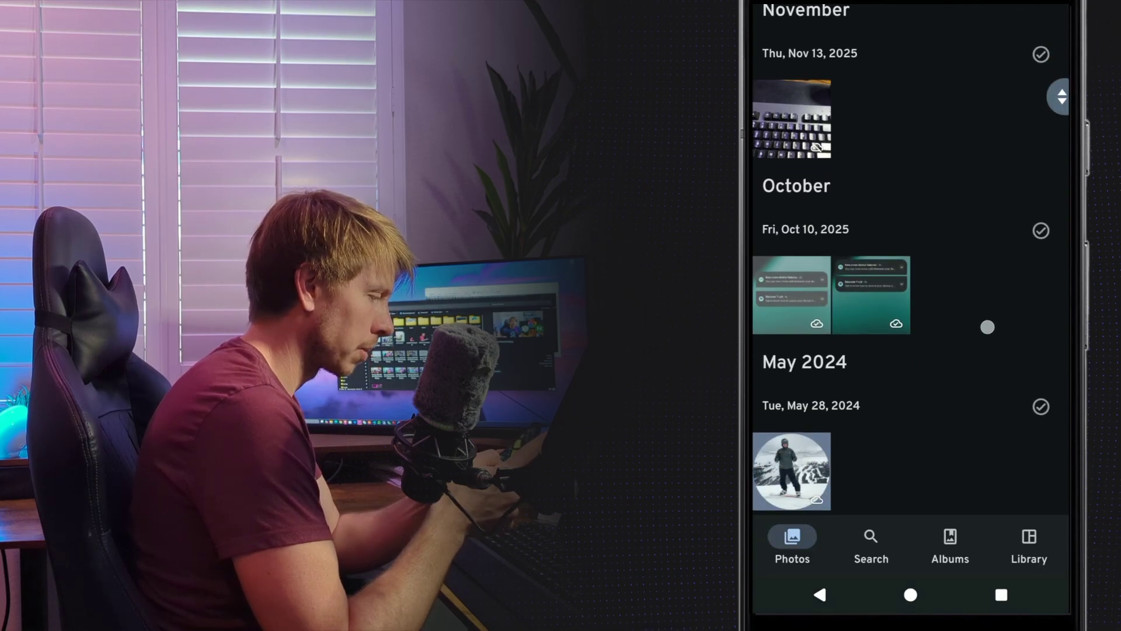
scroll(987, 327, "up", 2)
left_click(791, 185)
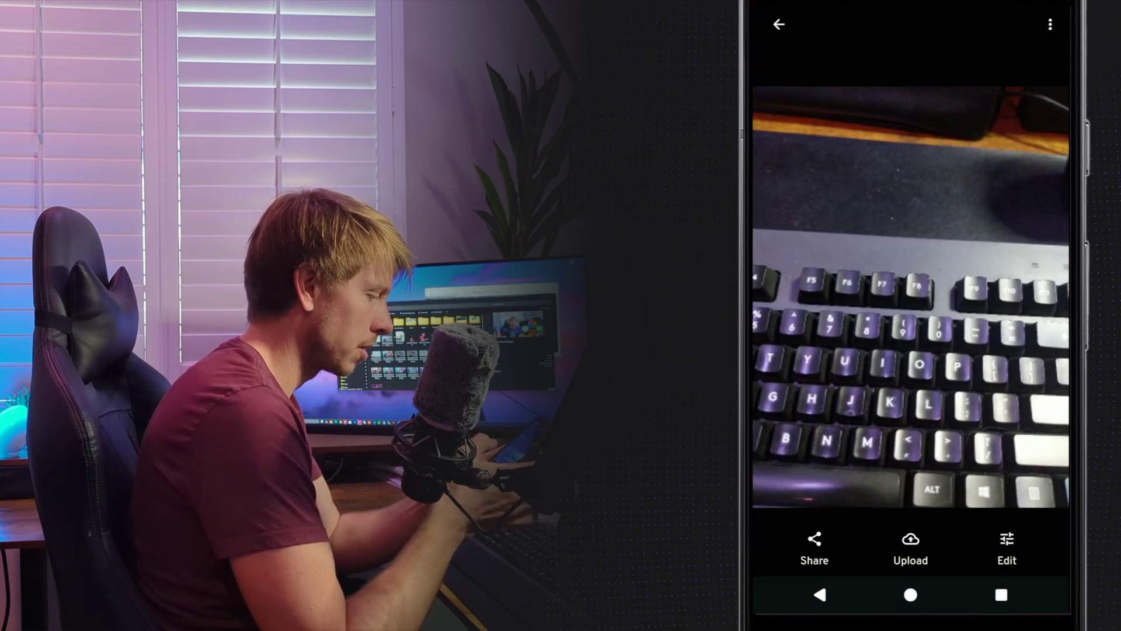
left_click(779, 24)
left_click(790, 186)
left_click(779, 24)
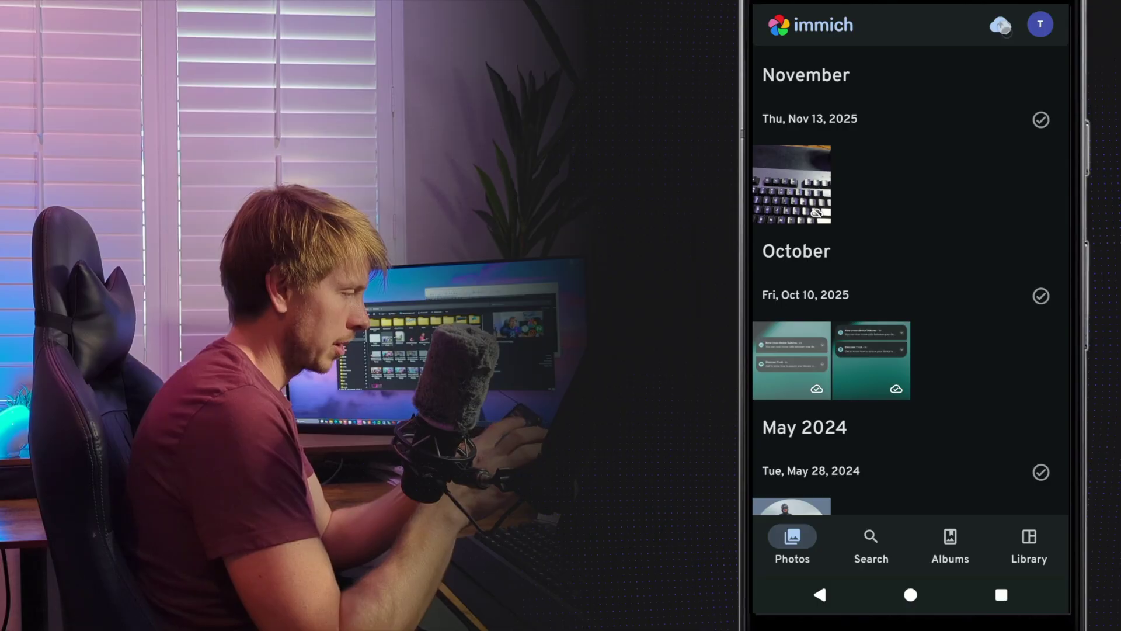
left_click(1000, 24)
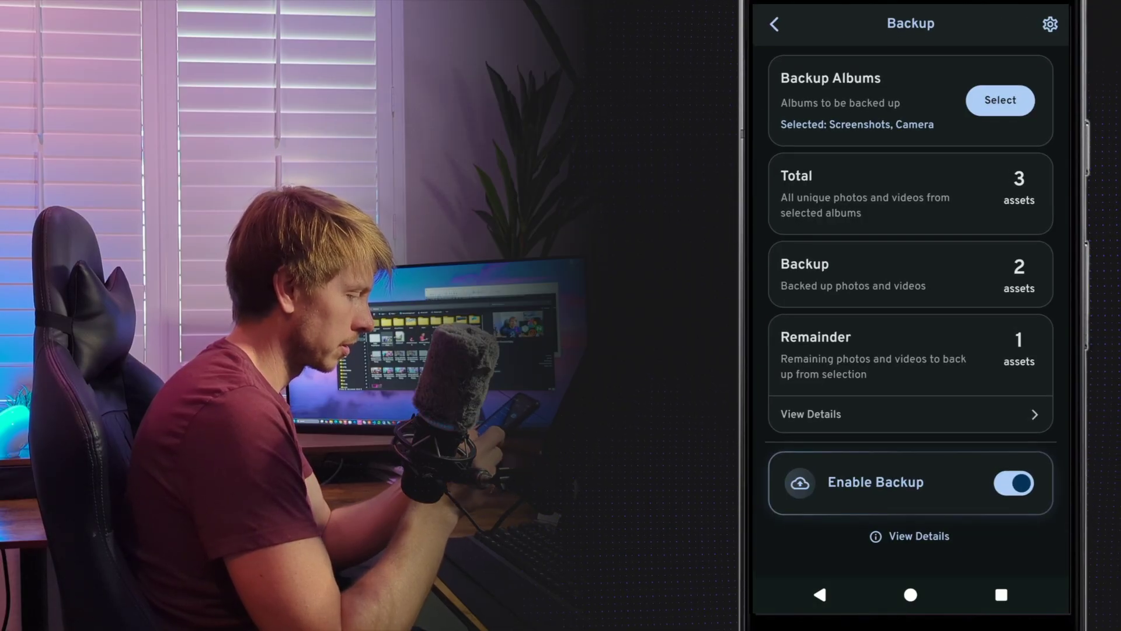
left_click(1028, 414)
left_click(773, 23)
left_click(774, 24)
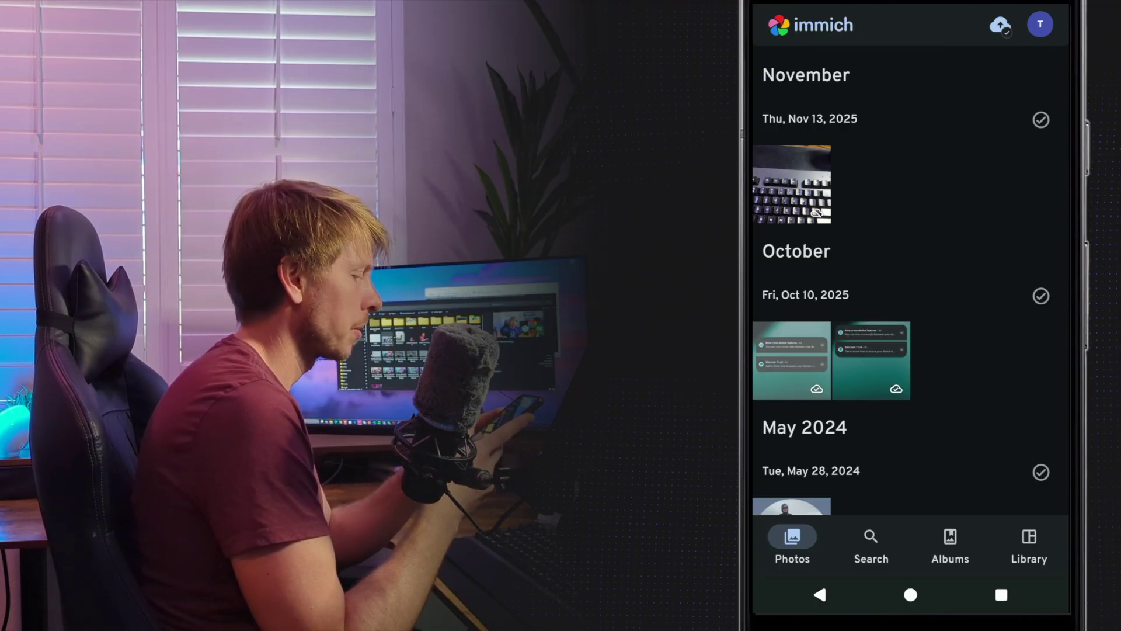
scroll(911, 327, "down", 3)
scroll(911, 327, "up", 3)
left_click(1001, 594)
left_click(911, 245)
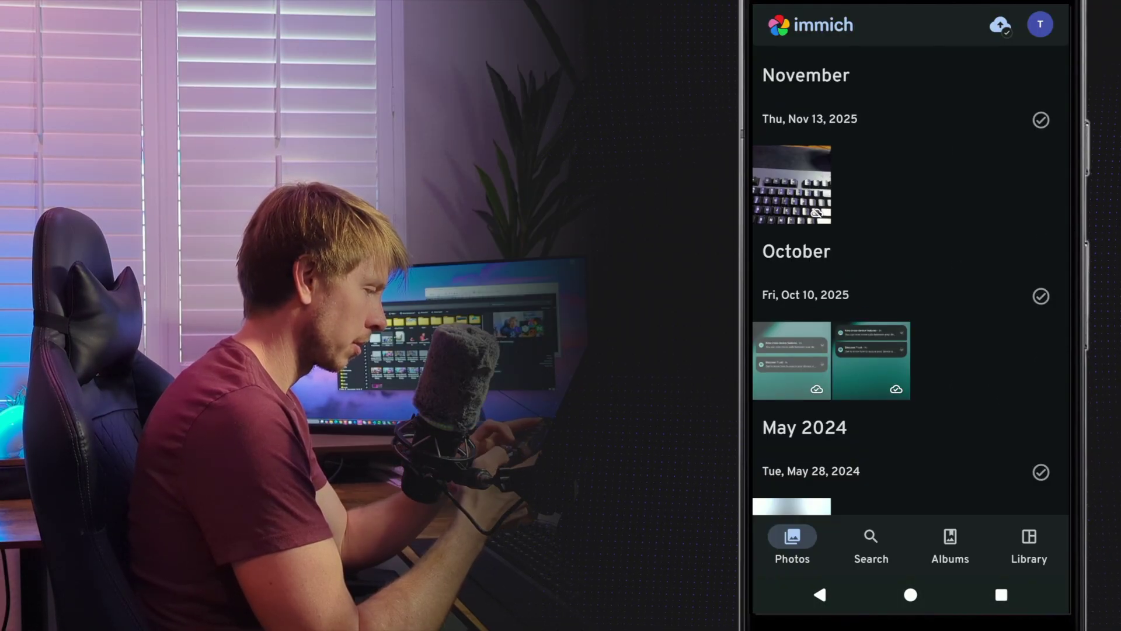
left_click_drag(975, 313, 979, 373)
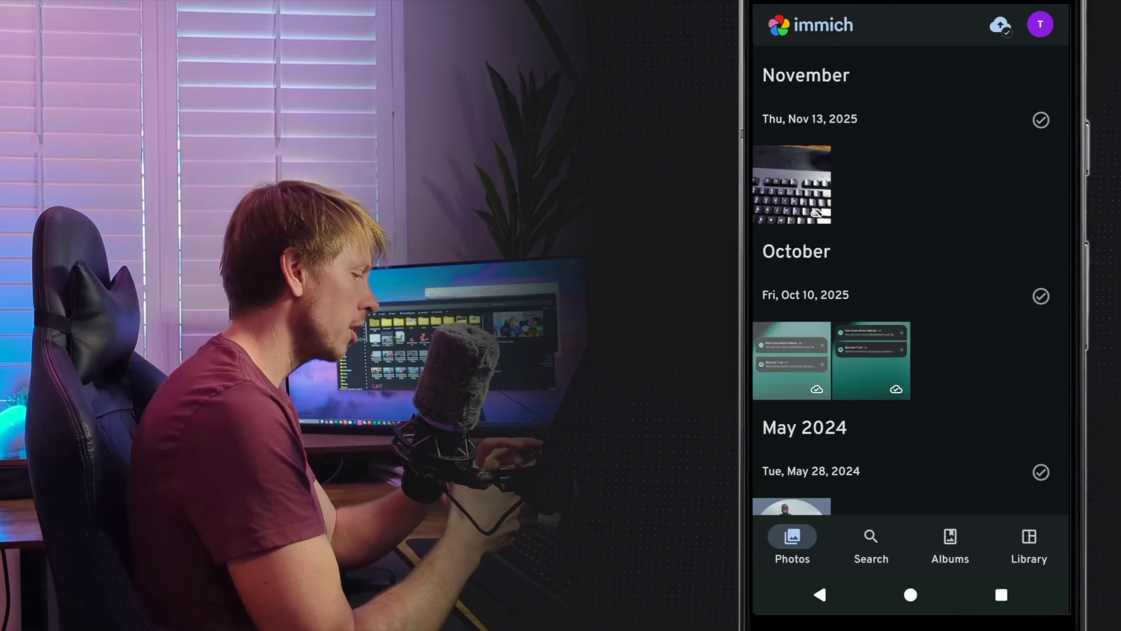
left_click(1040, 24)
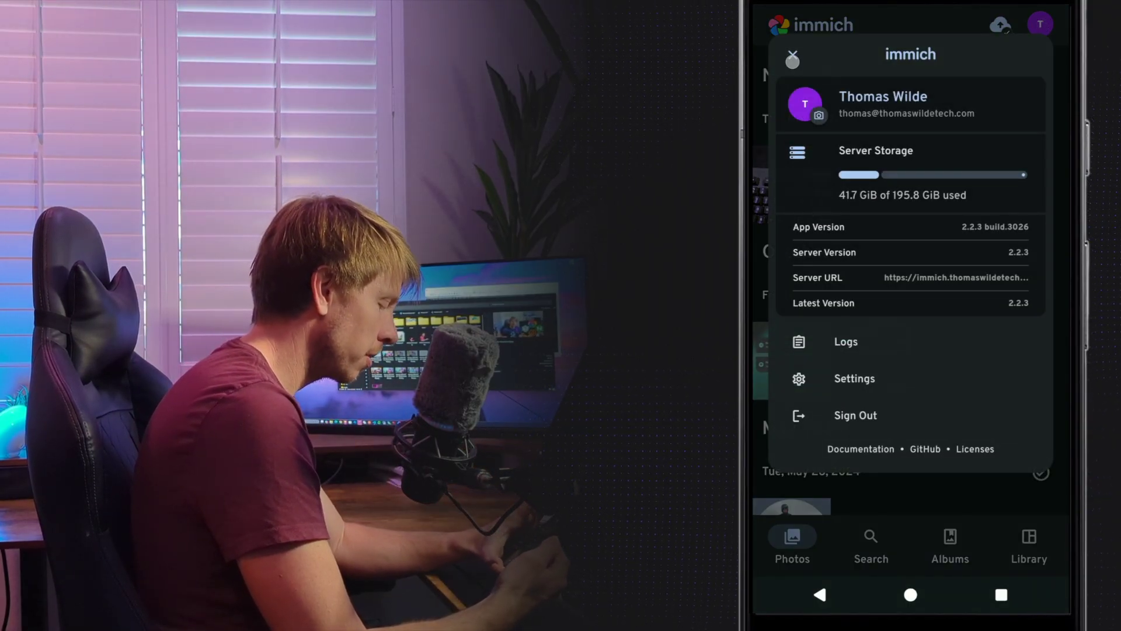
left_click(793, 58)
scroll(763, 326, "down", 10)
scroll(764, 409, "up", 4)
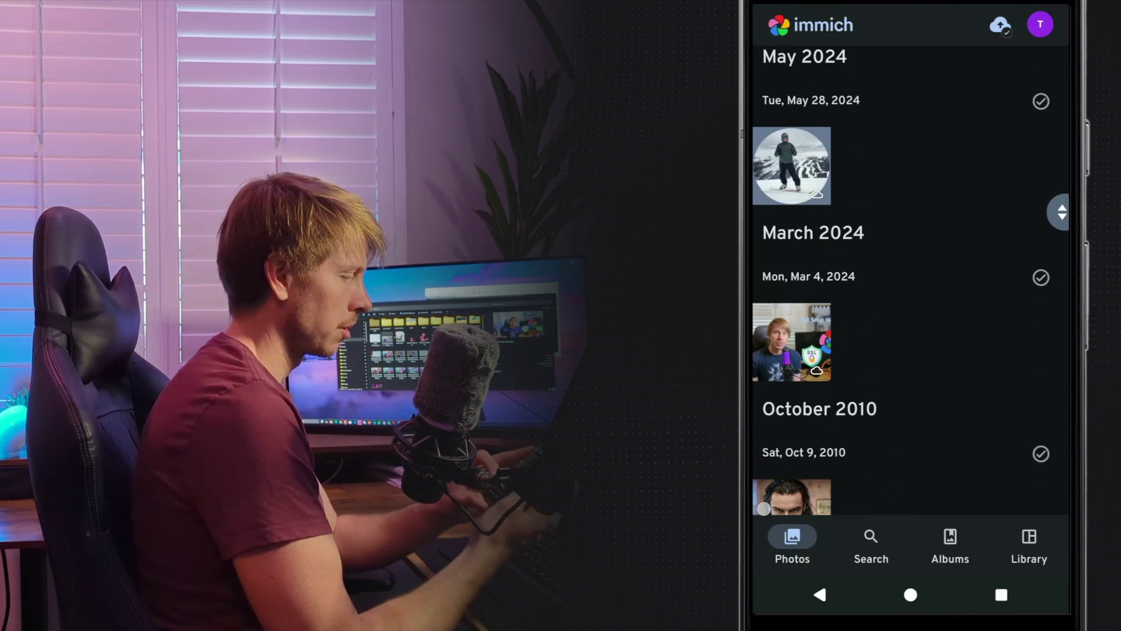
scroll(763, 508, "up", 6)
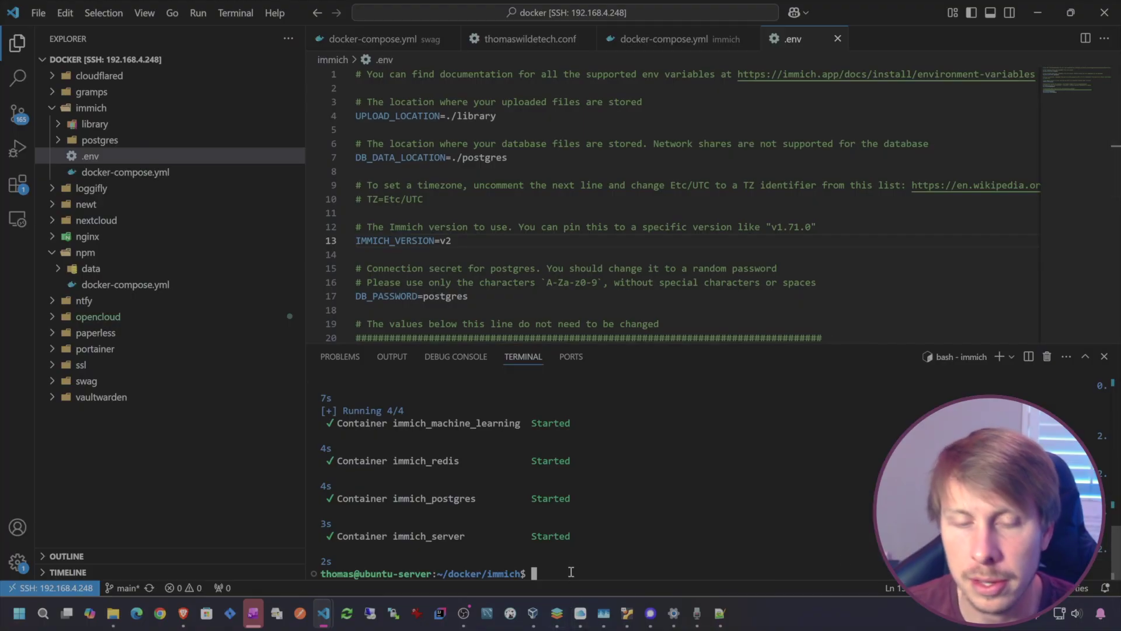
- Clear the terminal, base64-encode the user:password pair with echo -n | base64, and copy the result
type("clear")
key("Return")
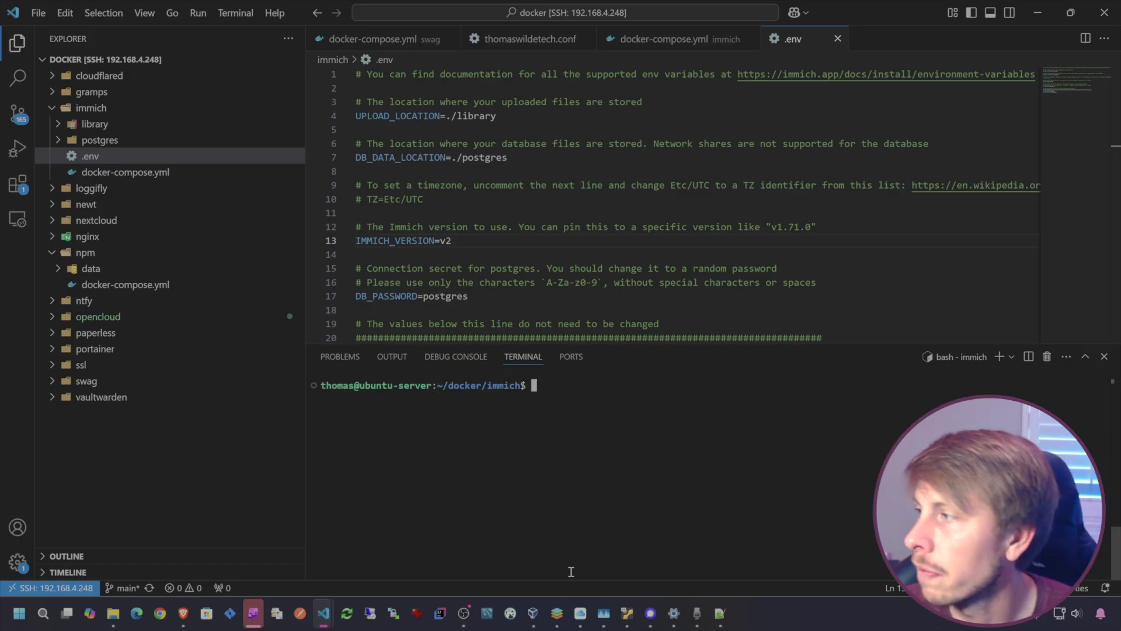
left_click_drag(305, 327, 258, 327)
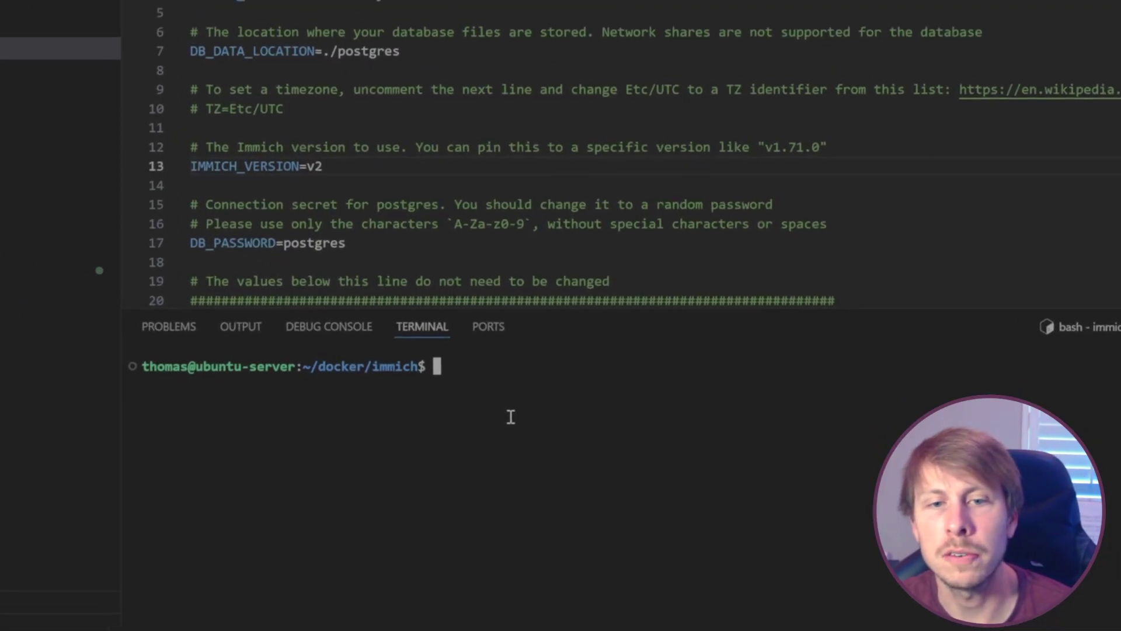
type("e")
type("cho -")
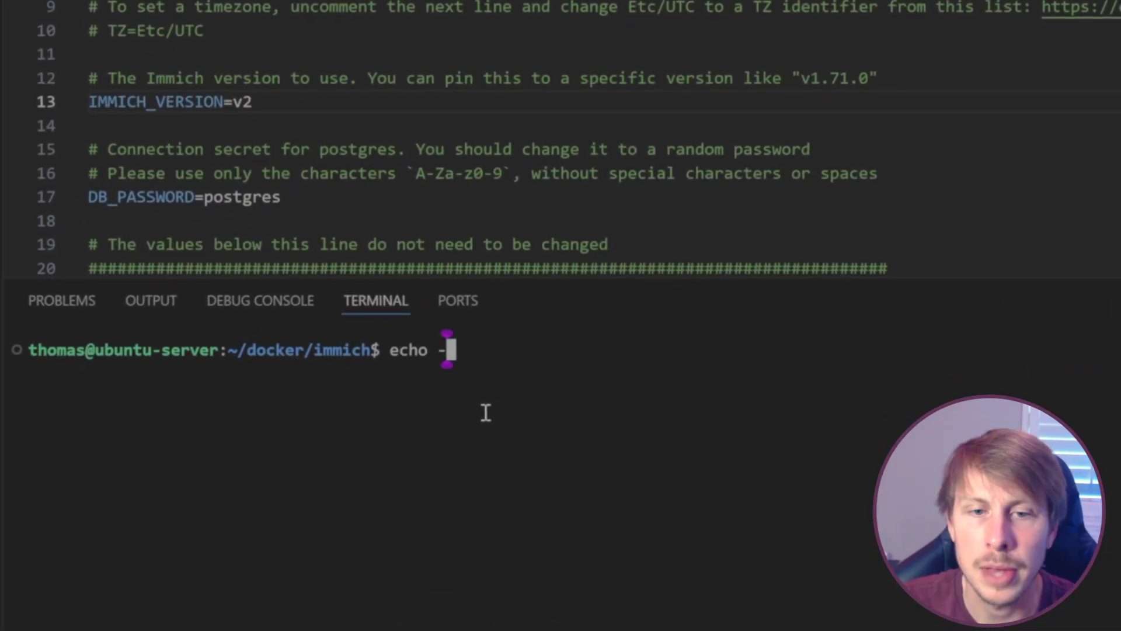
type("n \"")
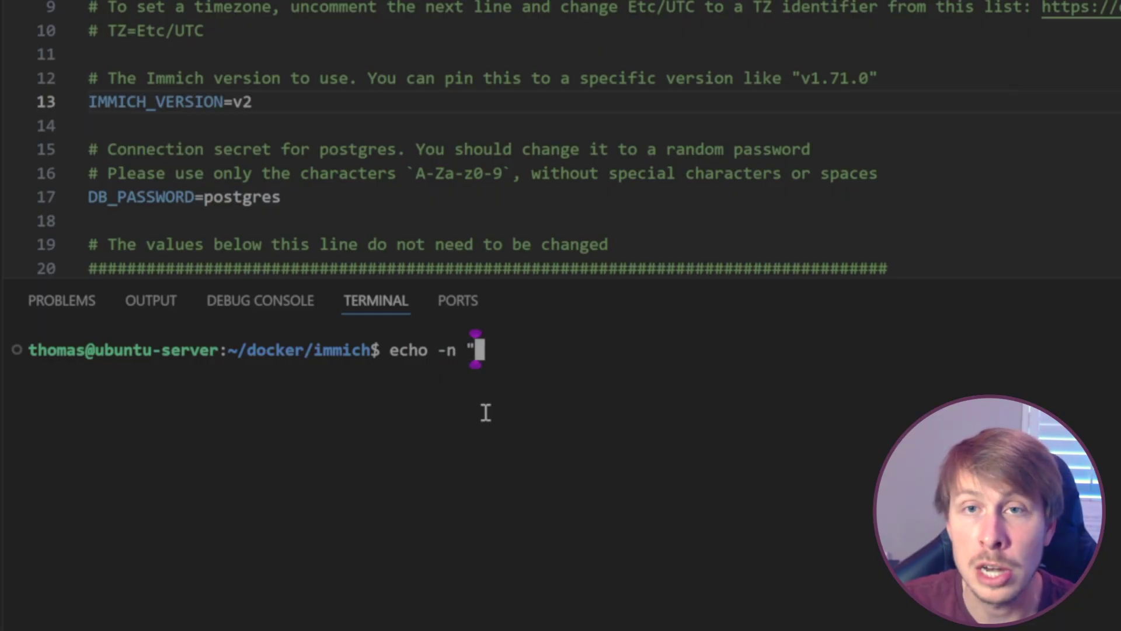
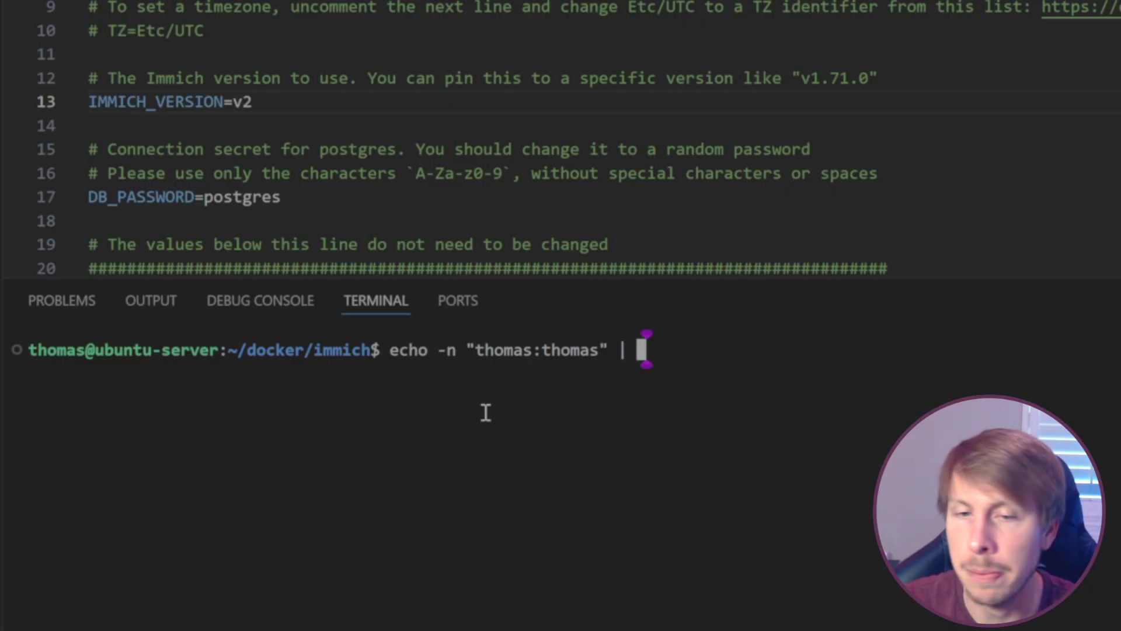
type("base64")
key("Return")
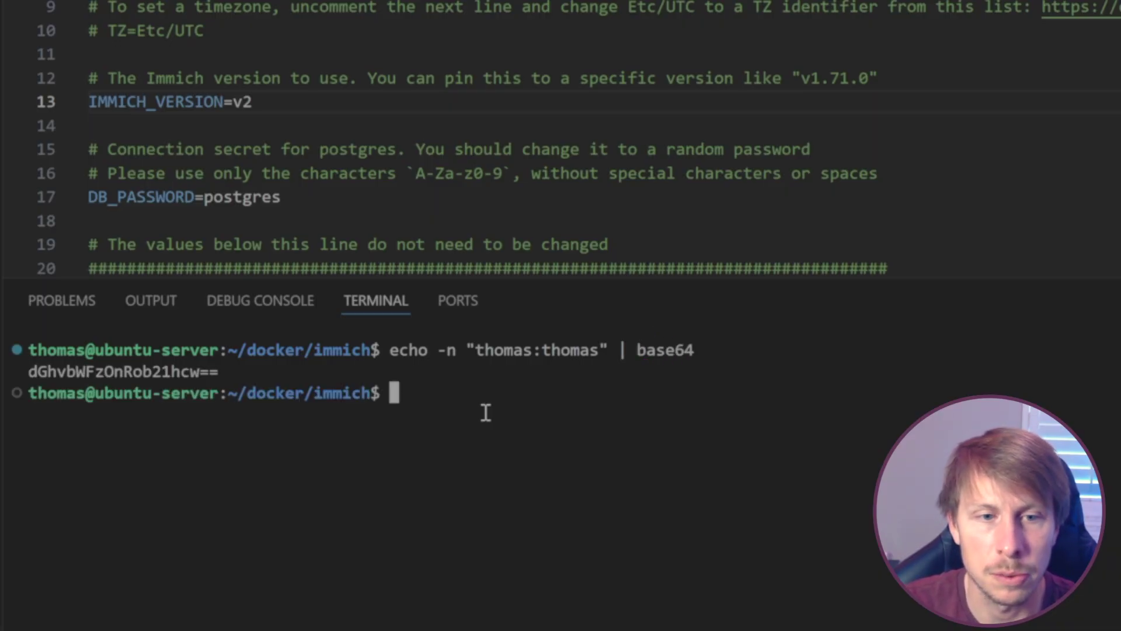
left_click_drag(216, 374, 28, 371)
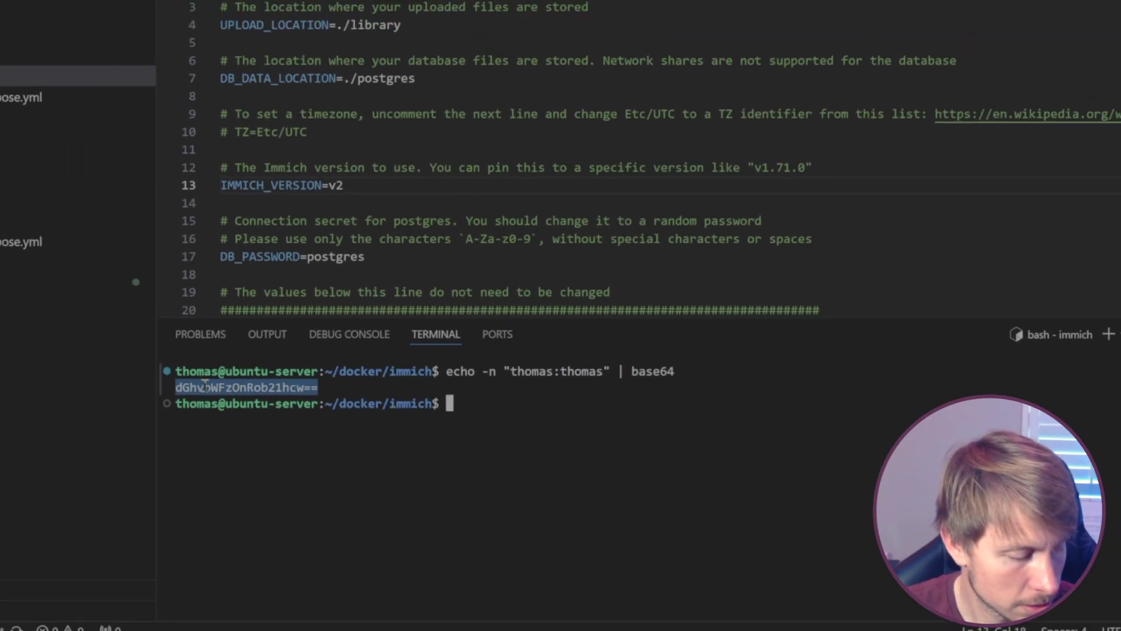
key("ctrl+c")
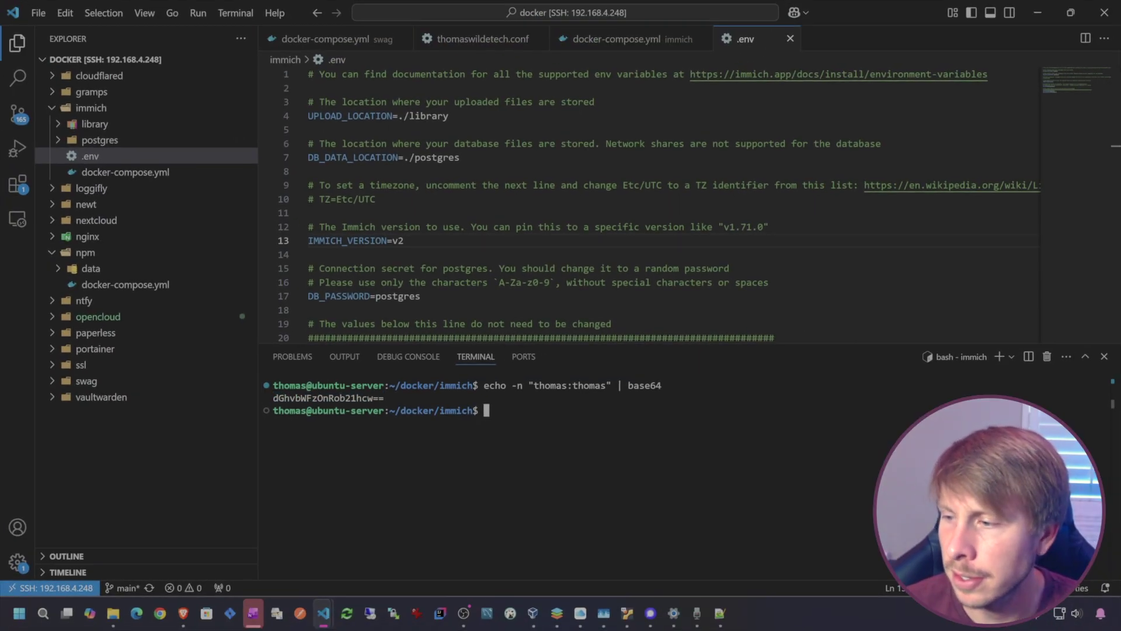
key("alt+Tab")
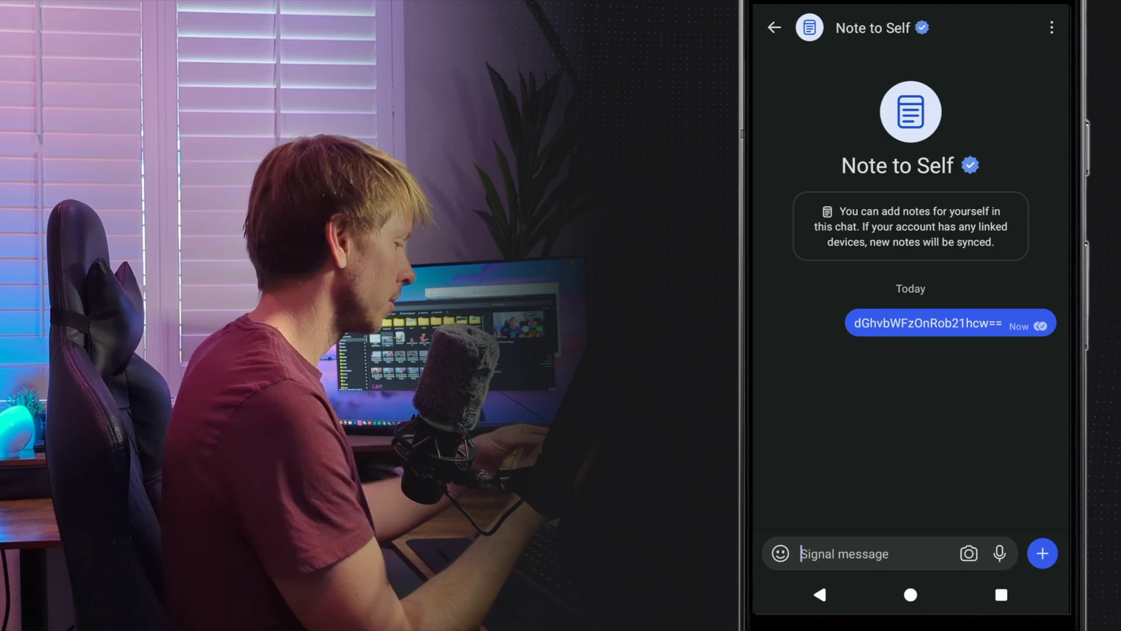
- Copy the encoded login string from Signal and open Immich's Advanced custom proxy headers page
left_click(927, 323)
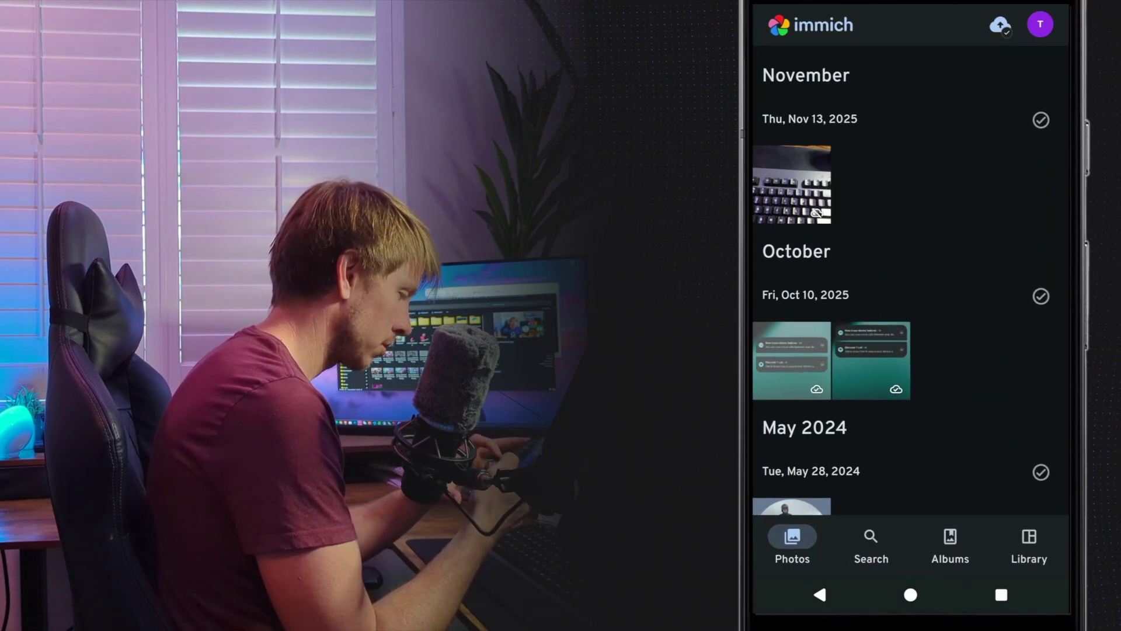
left_click(1040, 24)
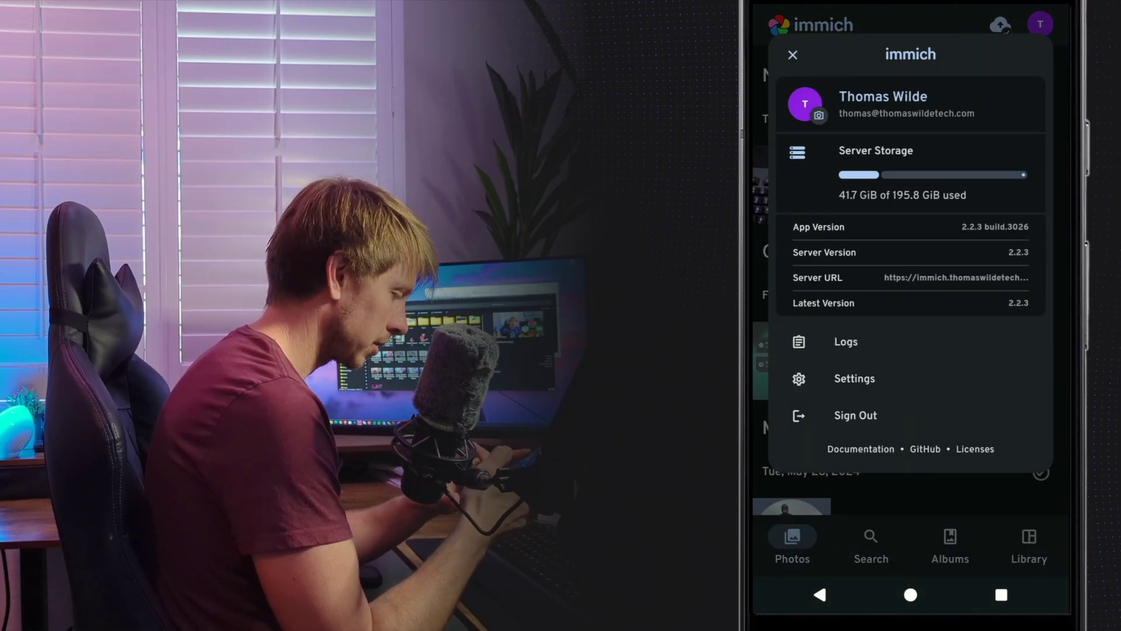
left_click(855, 378)
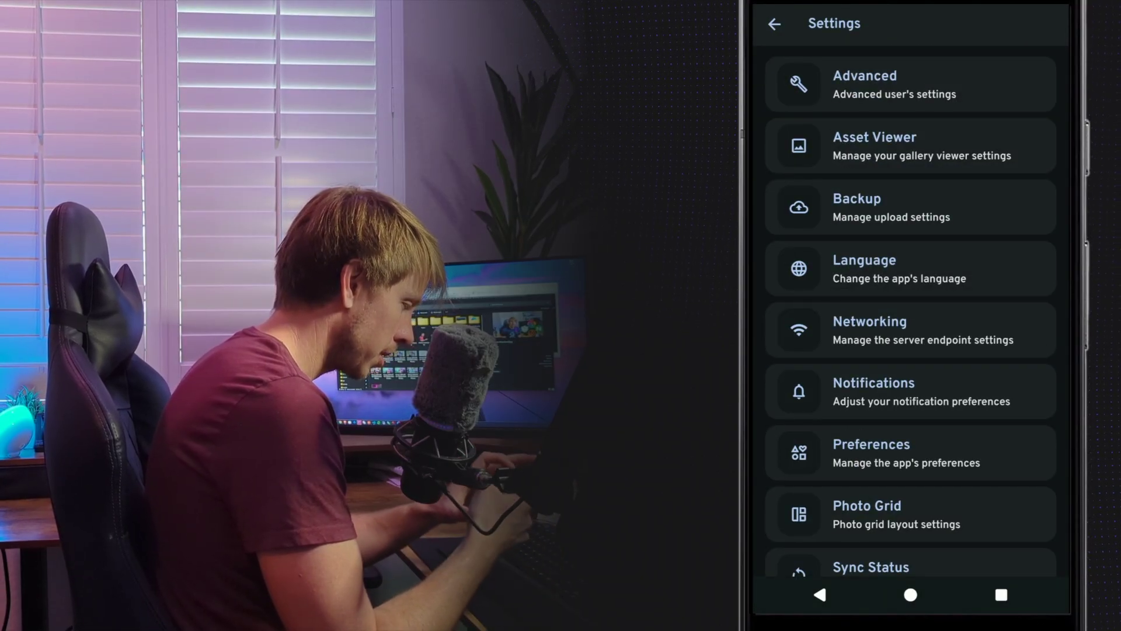
left_click(871, 86)
left_click_drag(983, 512, 982, 370)
left_click(887, 377)
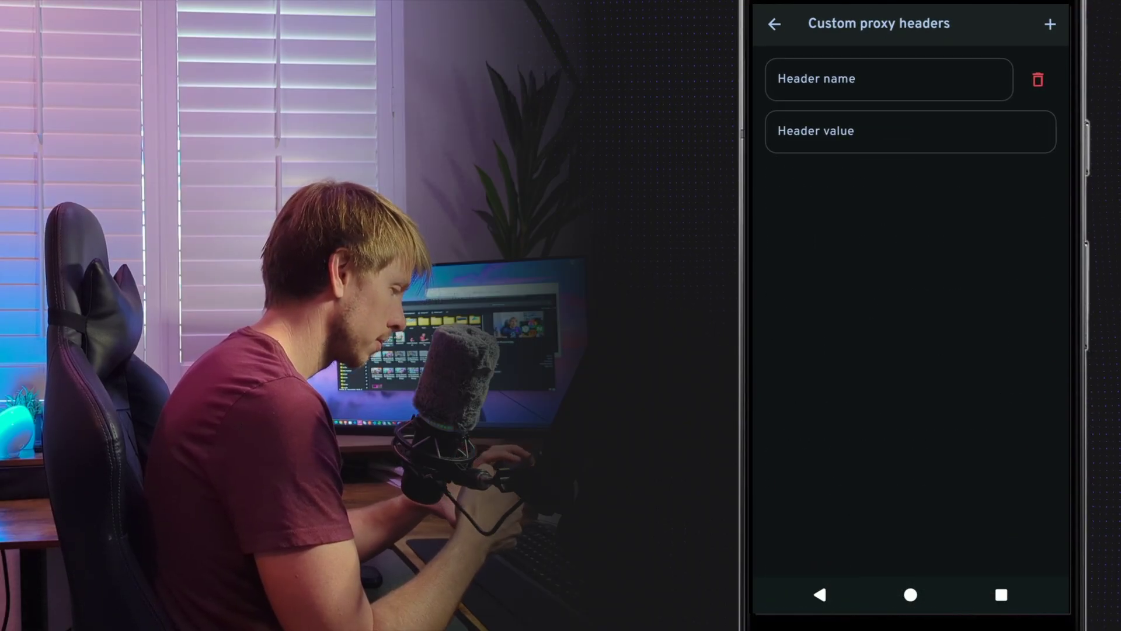
- Add an Authorization header whose value is 'Basic' followed by the pasted encoded credentials
left_click(888, 79)
type("Authori")
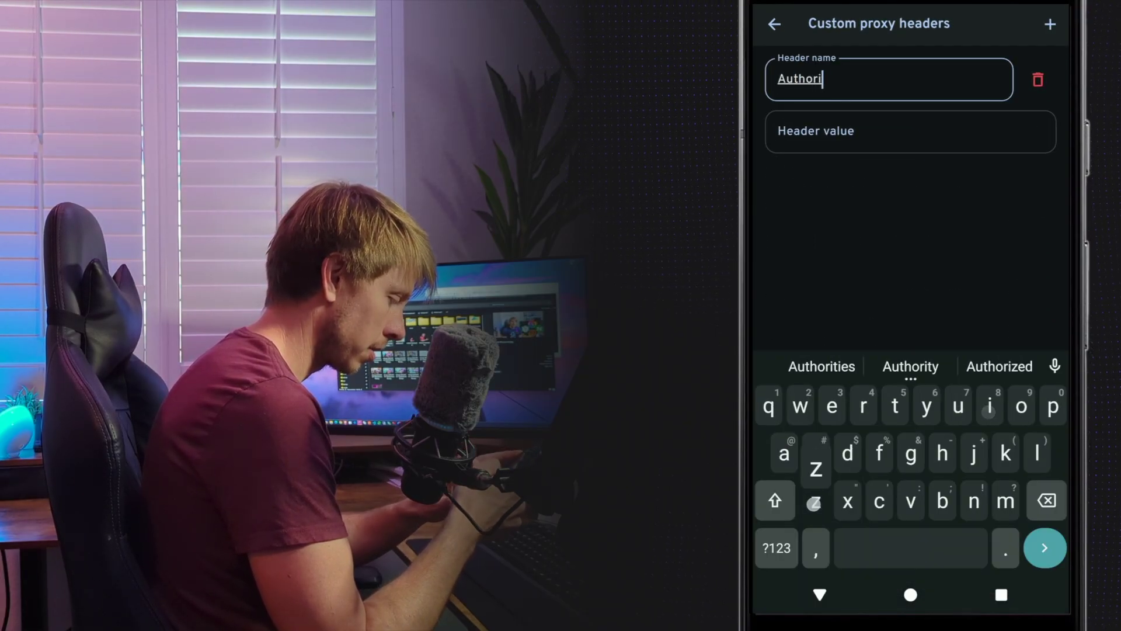
type("za")
left_click(911, 366)
left_click(911, 132)
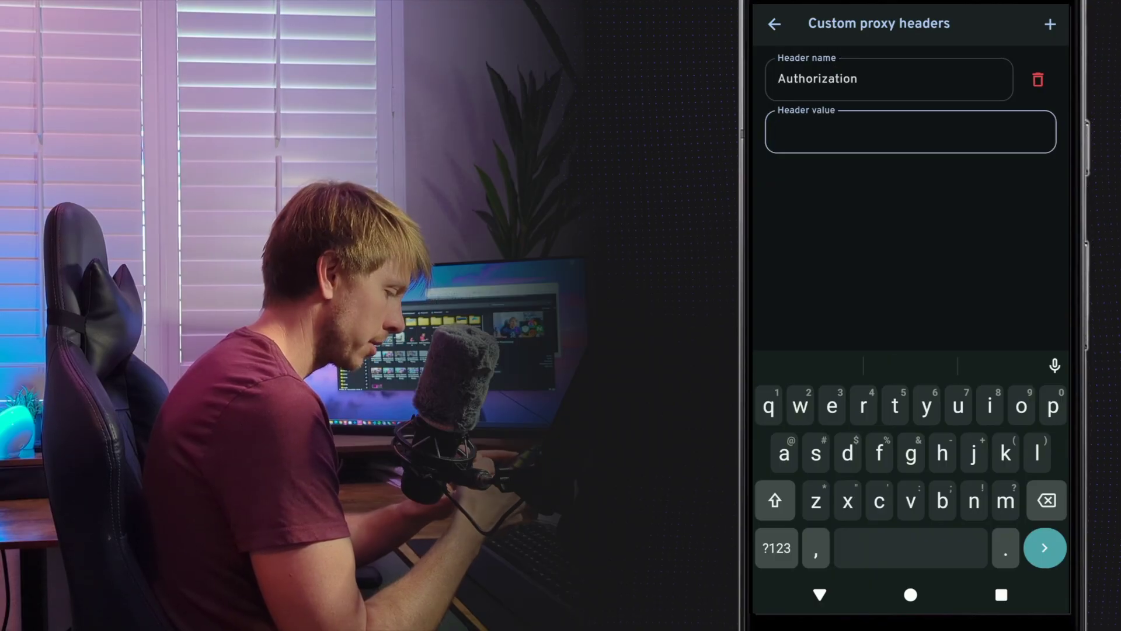
type("Bais")
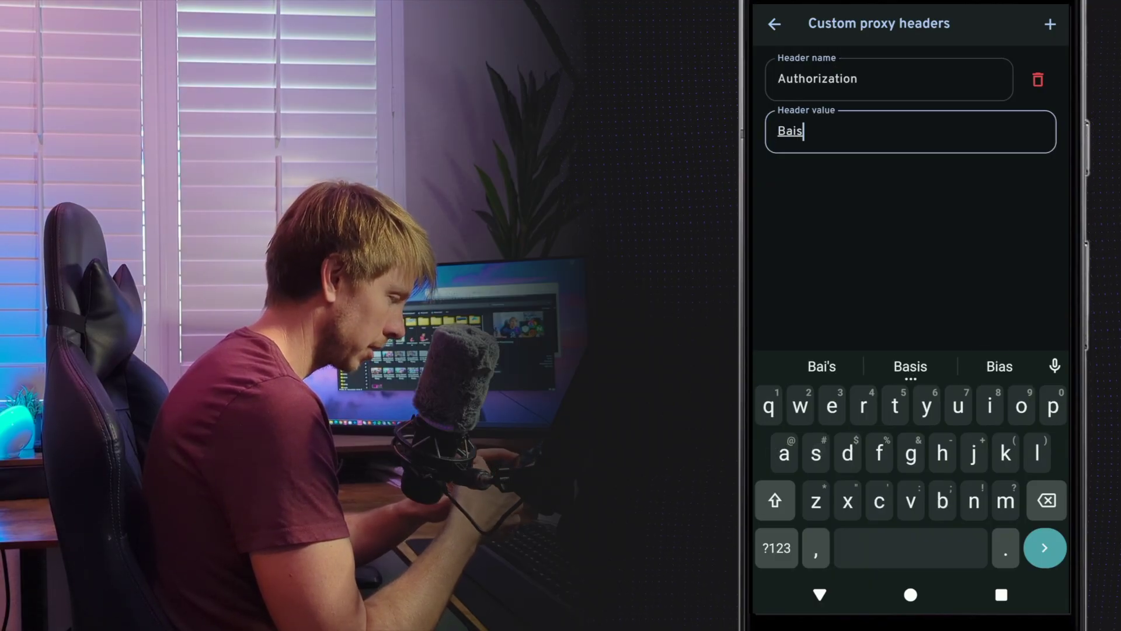
key("BackSpace")
key("BackSpace")
key("BackSpace")
key("BackSpace")
key("ctrl+v")
- Relaunch Immich, confirm the November keyboard photo and backup status load, then minimize VS Code
left_click(1001, 595)
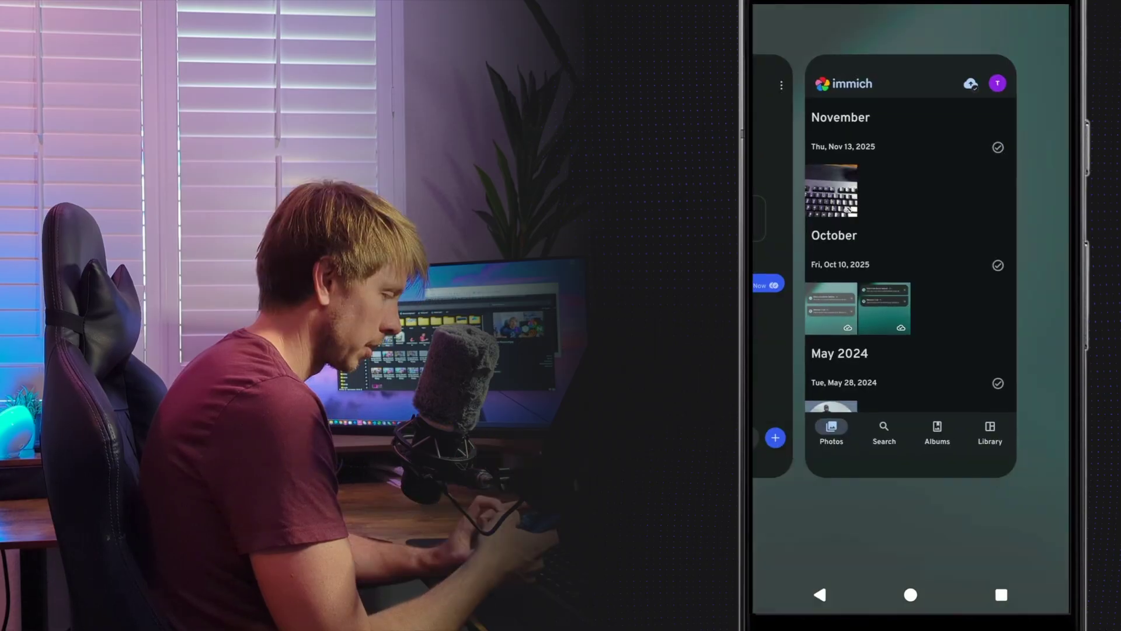
left_click(911, 595)
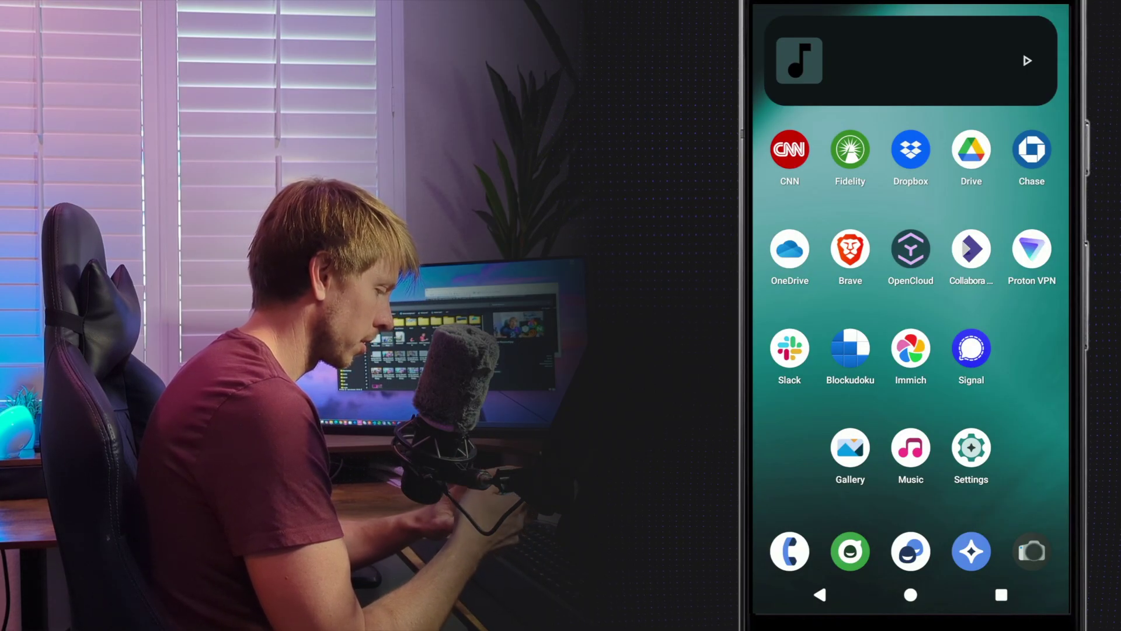
left_click(911, 348)
left_click(790, 187)
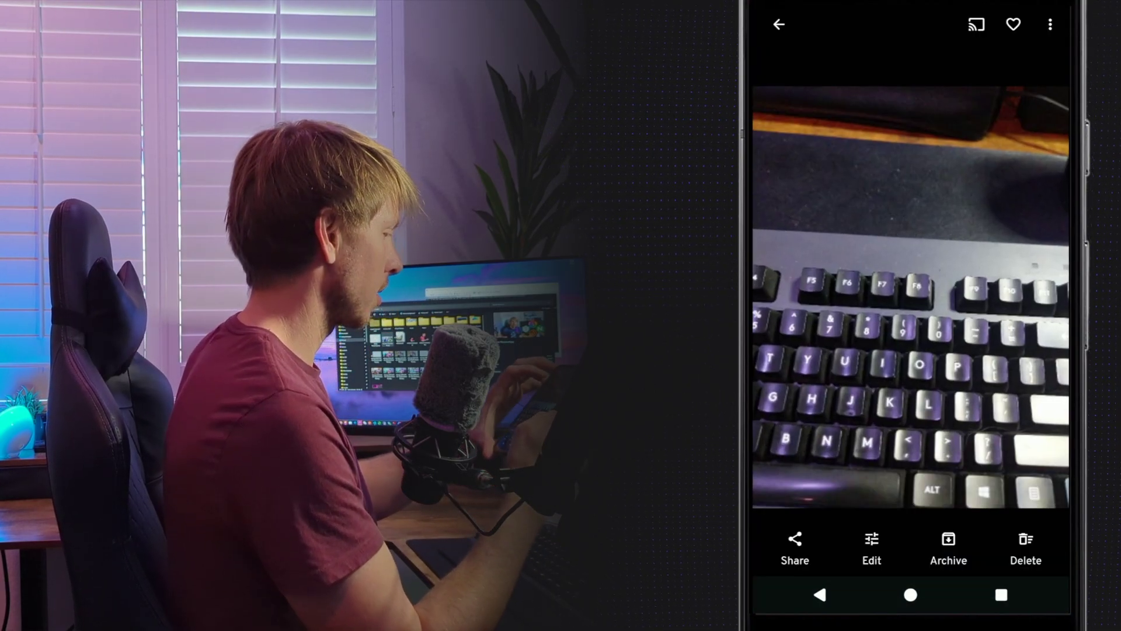
left_click(779, 24)
left_click(998, 23)
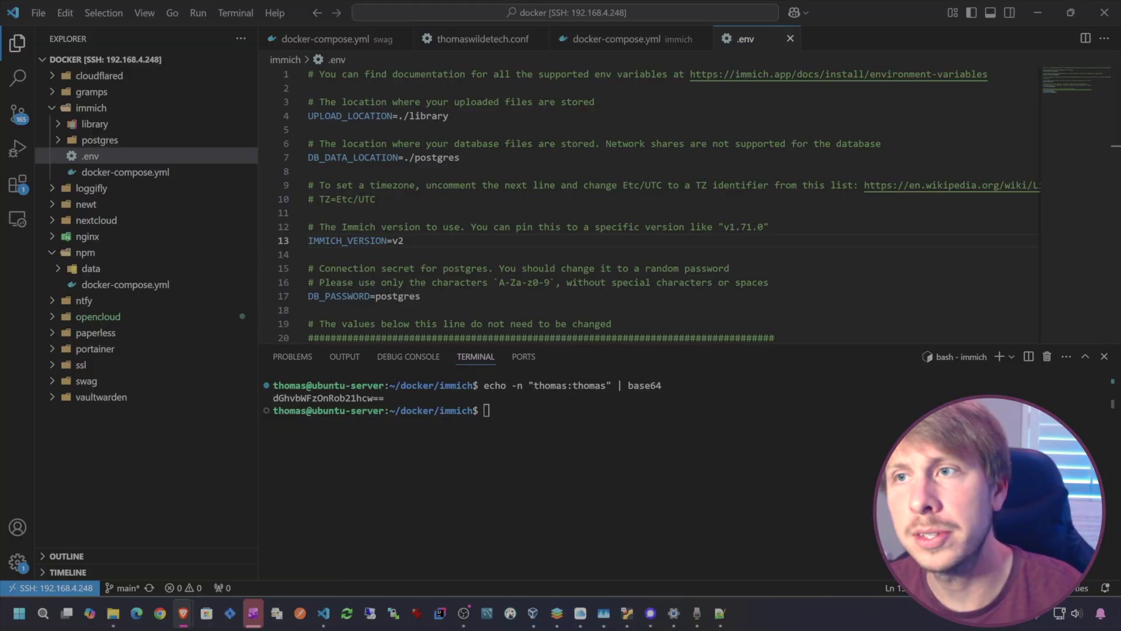
left_click(887, 9)
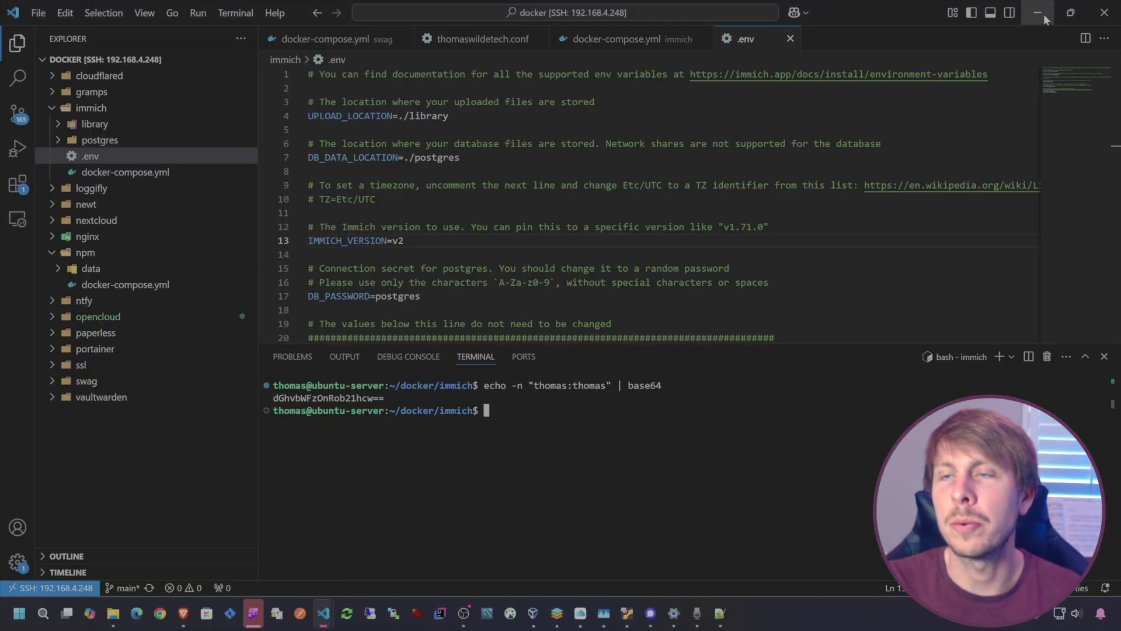
left_click(1038, 13)
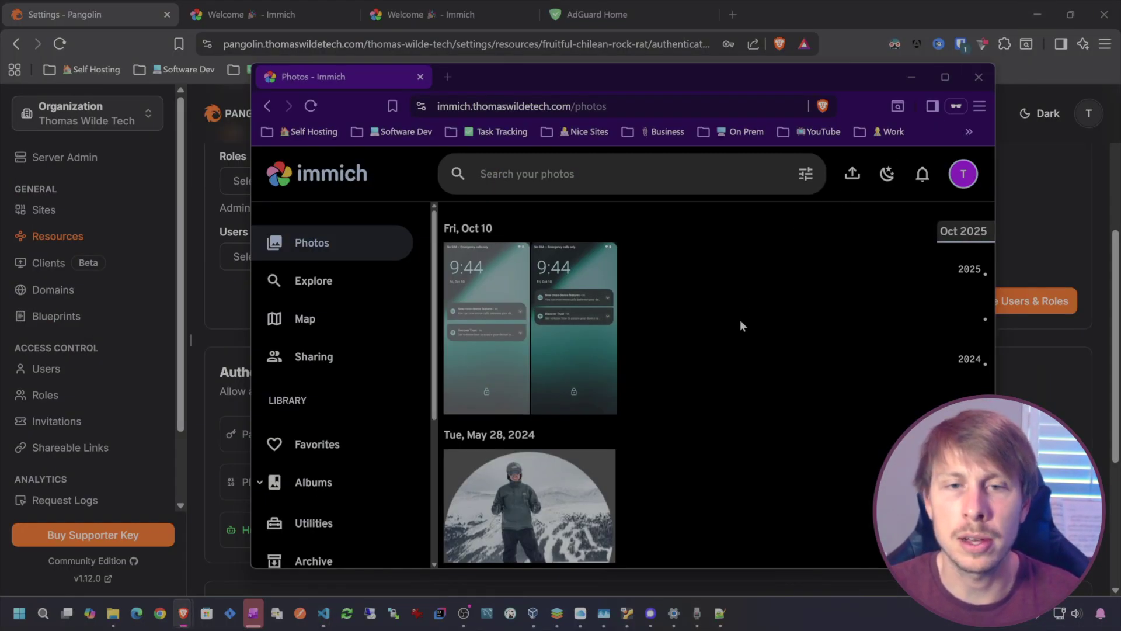
- Reload the Immich /photos page, scroll down the timeline, then switch away from it
left_click(310, 106)
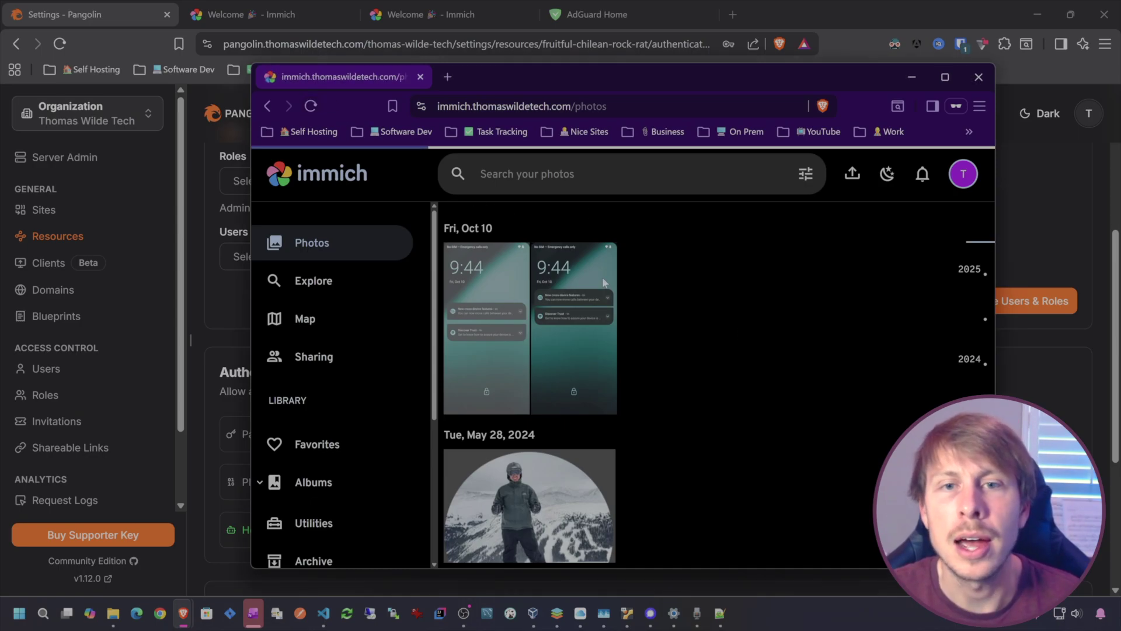
mouse_move(546, 311)
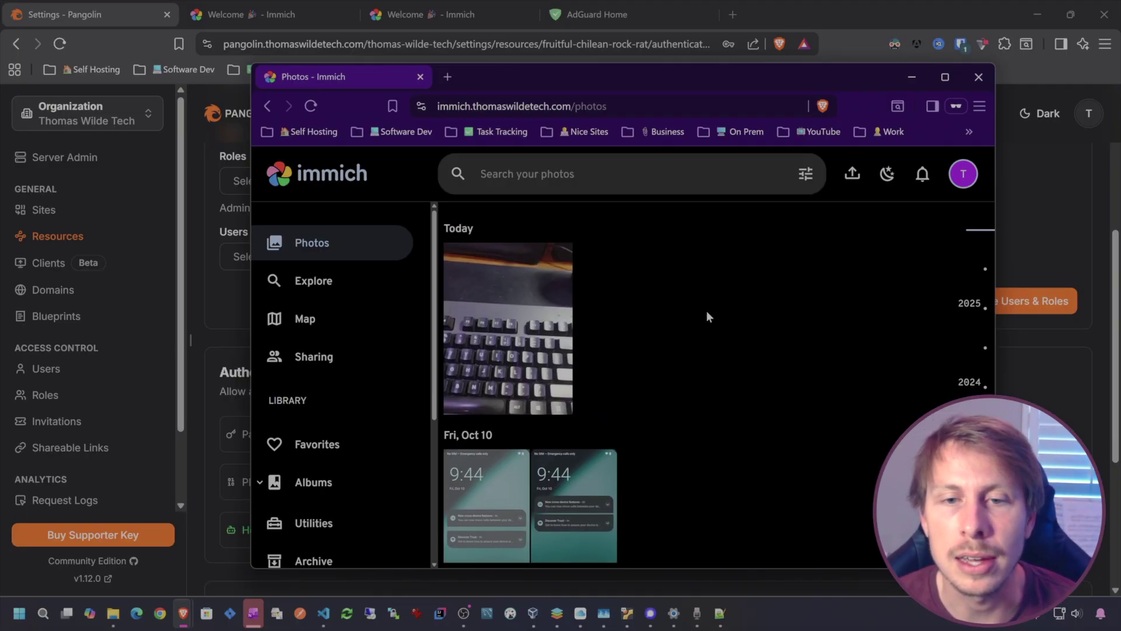
scroll(706, 310, "down", 3)
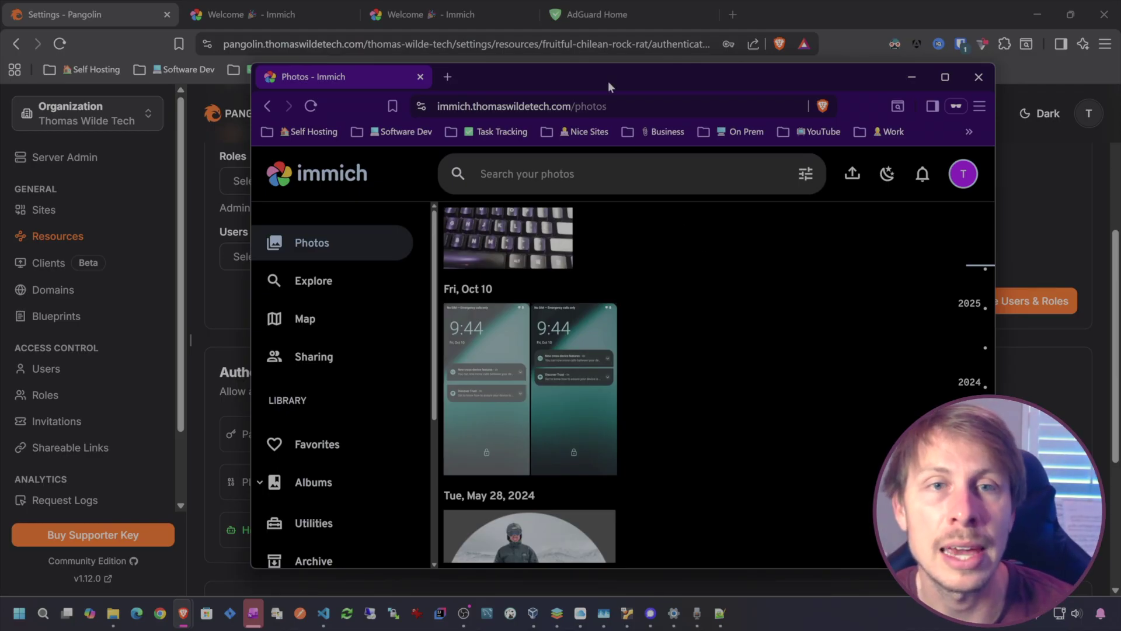
key("alt+Tab")
- Scroll through the Users & Roles and Authentication Methods sections of the Authentication tab
scroll(320, 223, "up", 3)
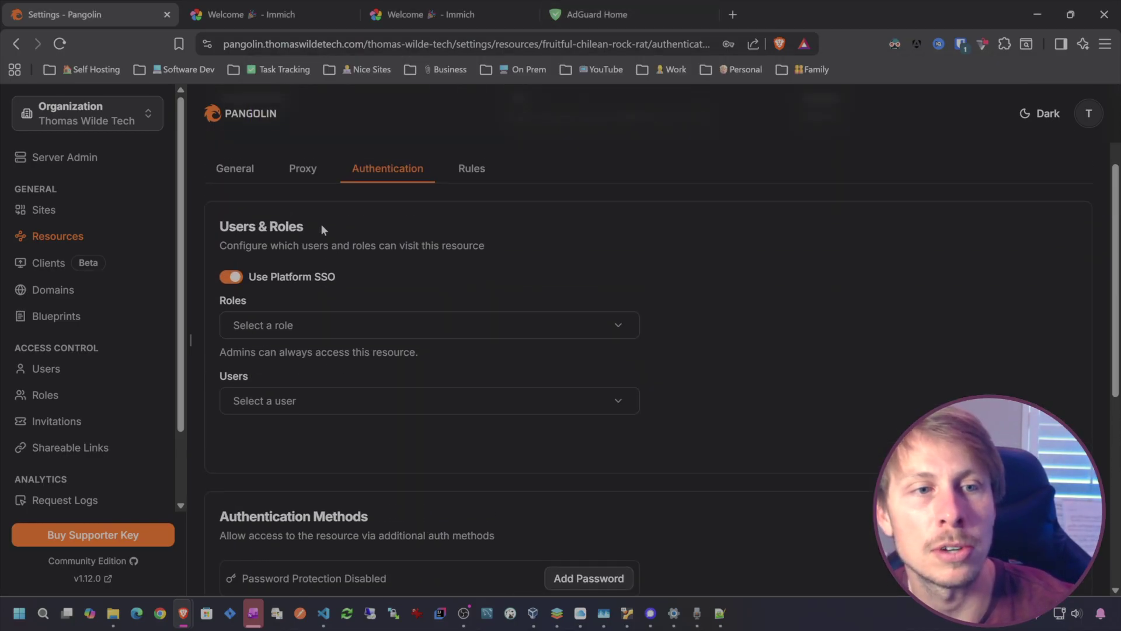
scroll(387, 315, "down", 5)
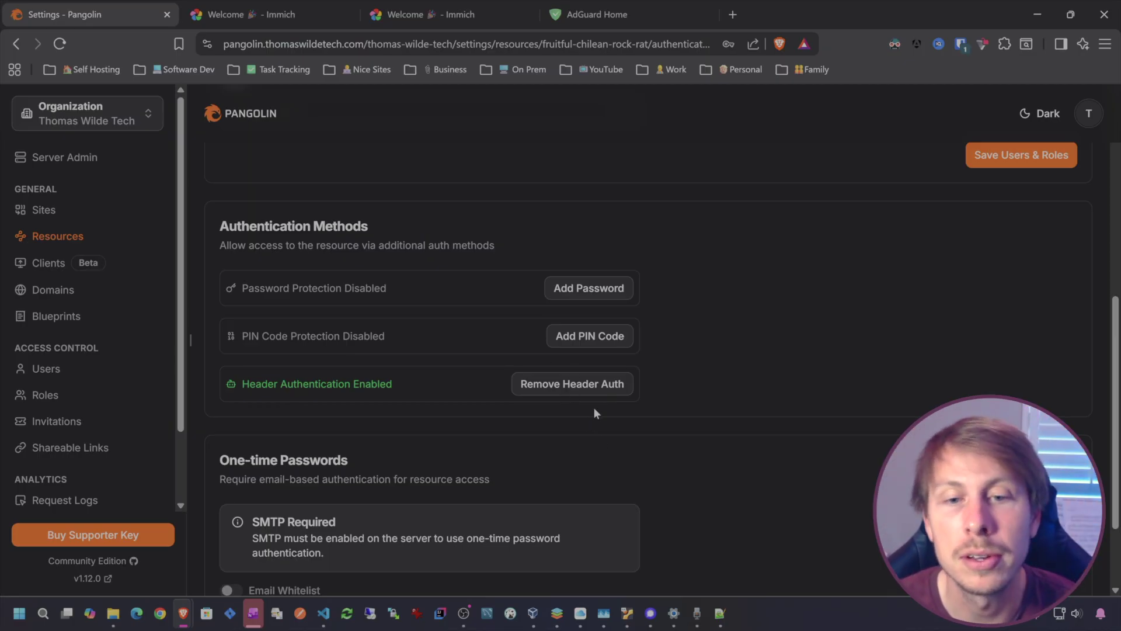
scroll(565, 300, "up", 4)
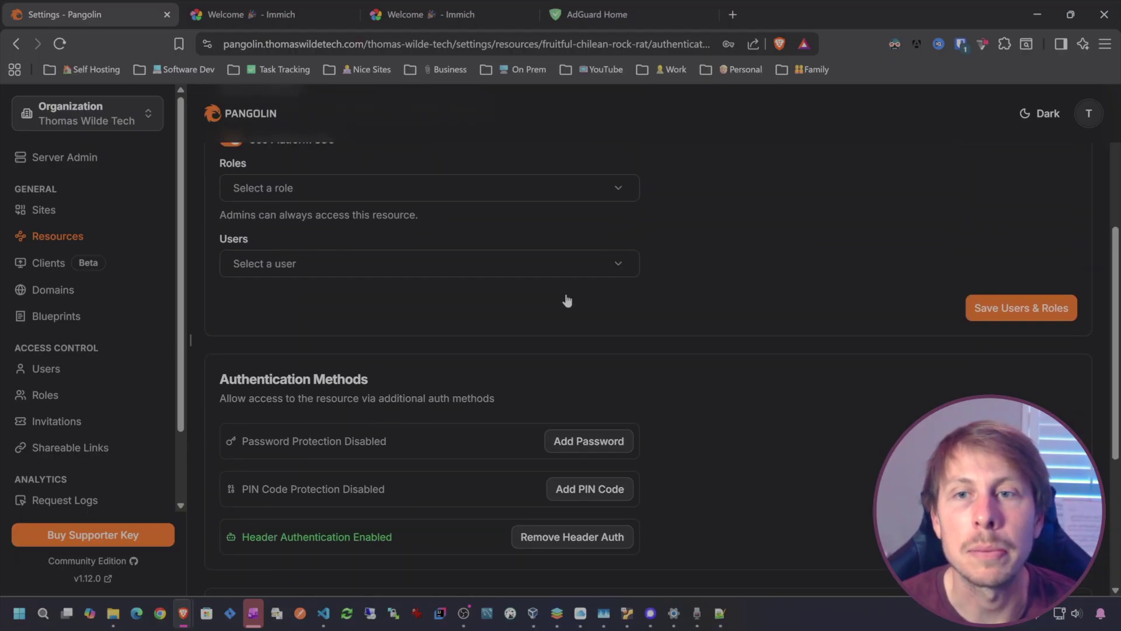
scroll(573, 290, "down", 3)
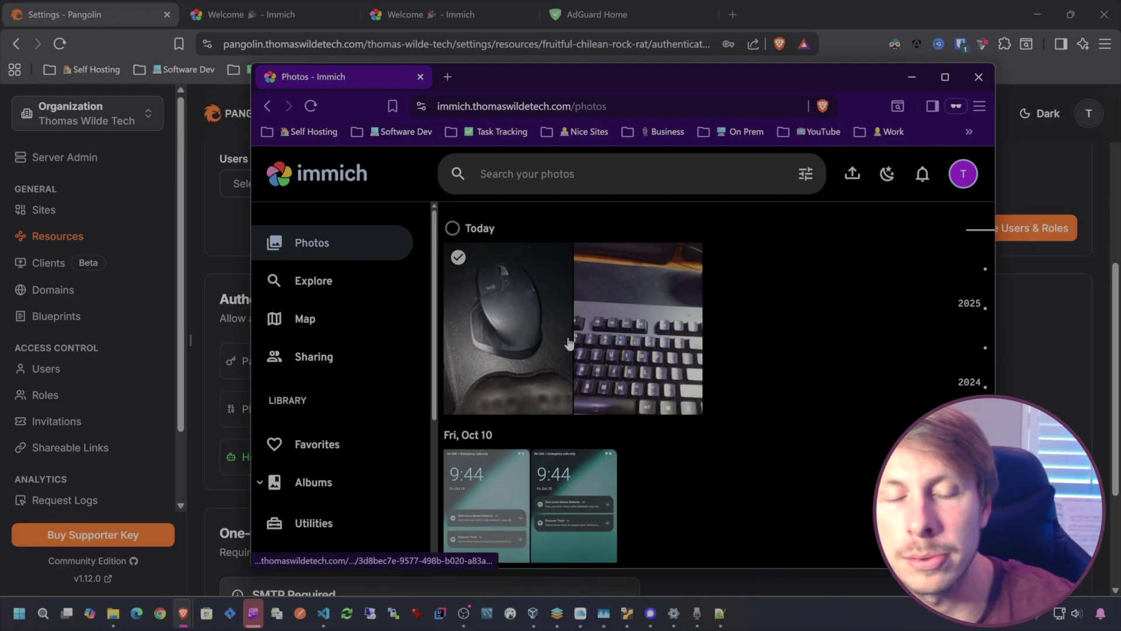
- Close the Immich photos window and use Remove Header Auth under Authentication Methods
key("ctrl+w")
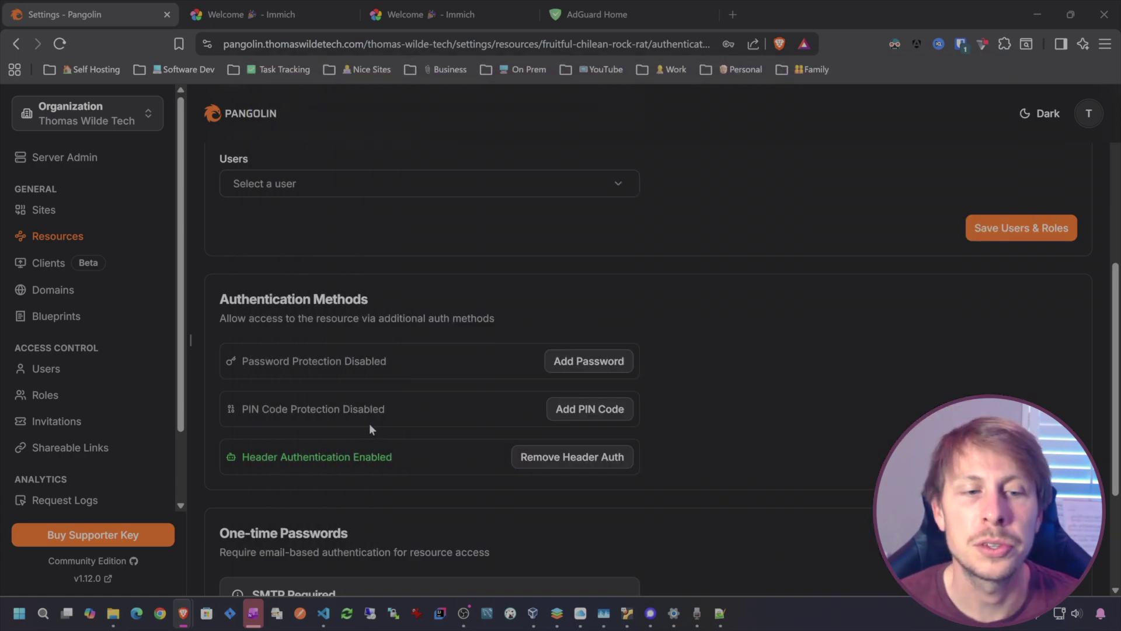
scroll(369, 422, "down", 1)
scroll(399, 385, "down", 2)
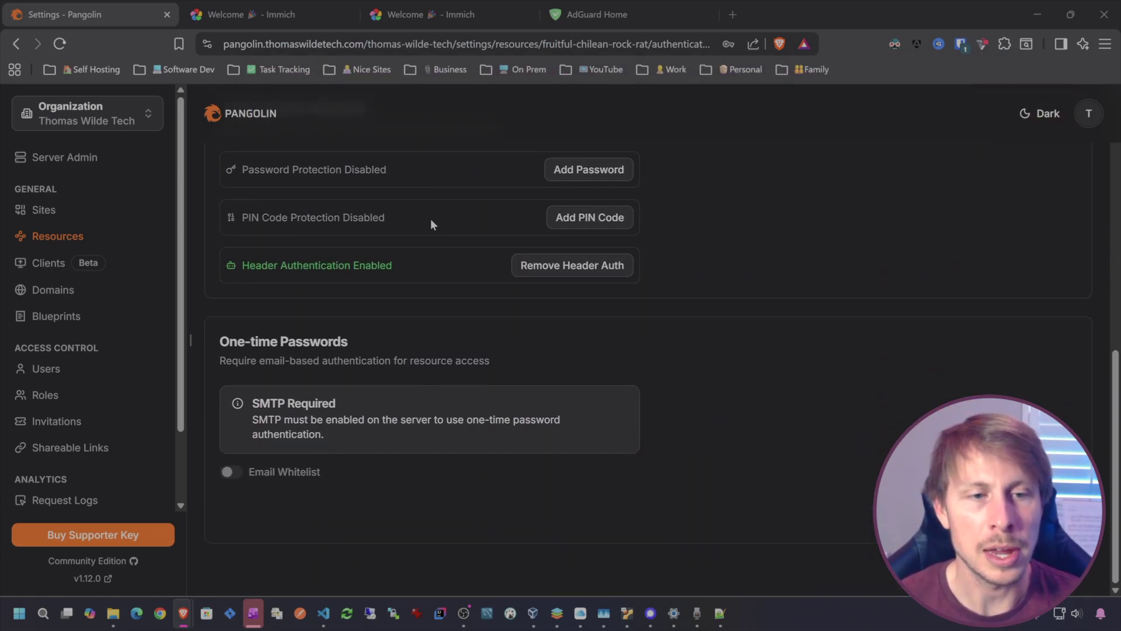
scroll(748, 319, "up", 7)
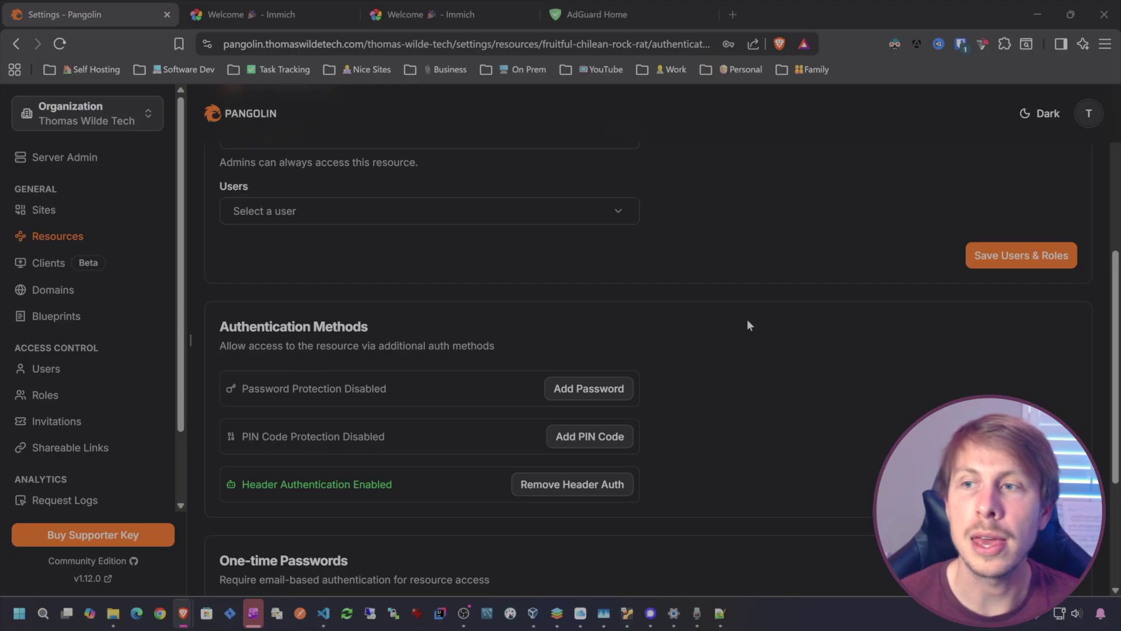
scroll(415, 230, "up", 2)
scroll(563, 393, "down", 8)
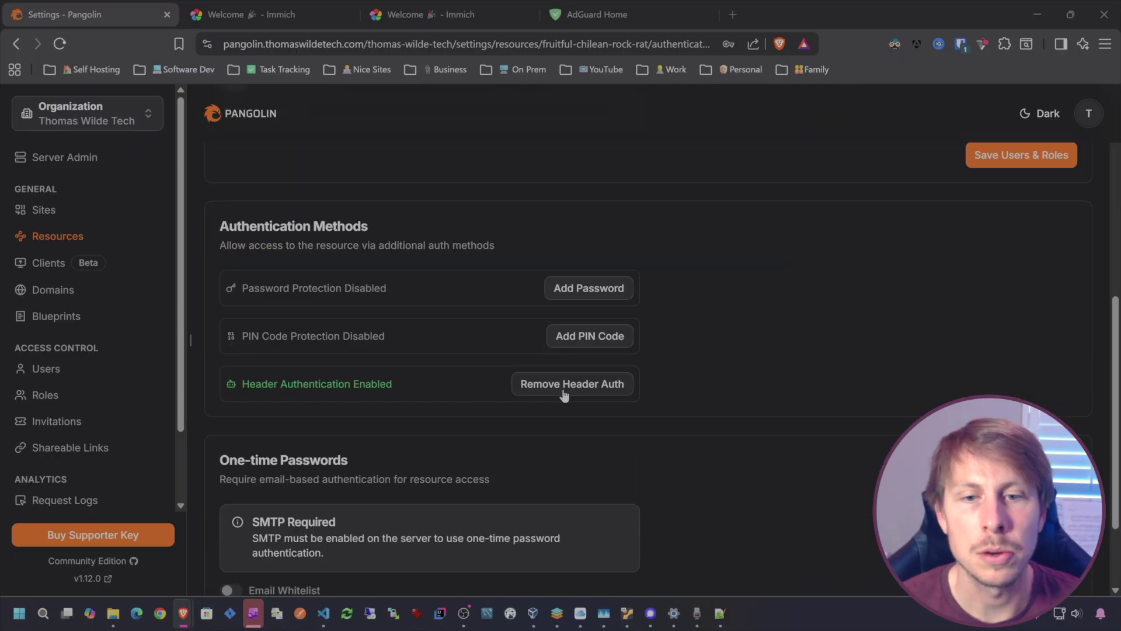
scroll(584, 280, "down", 1)
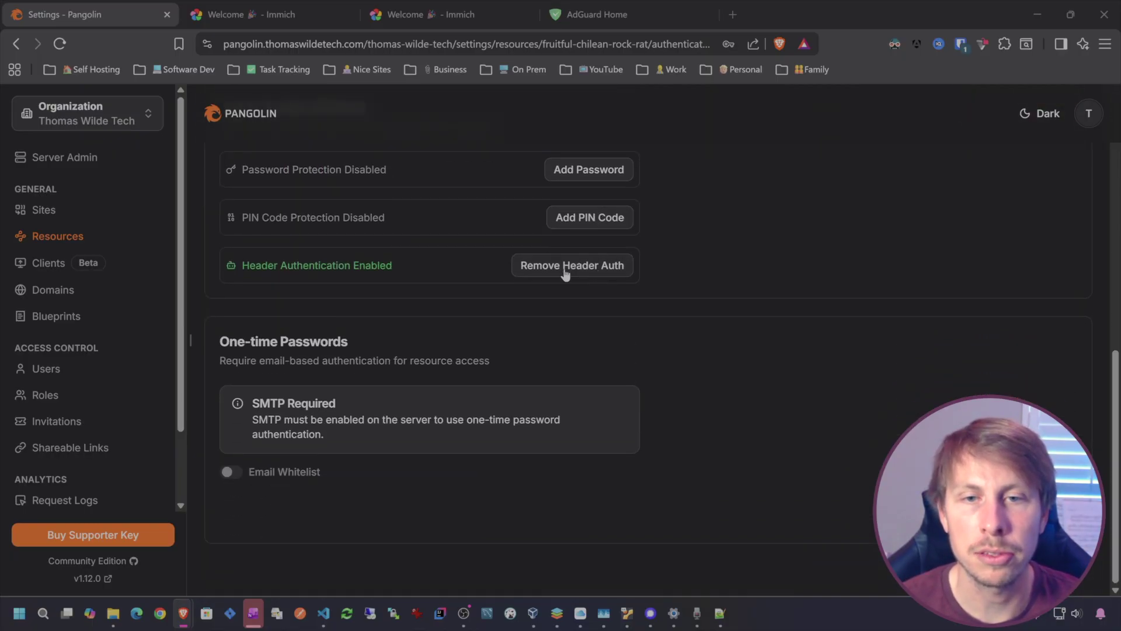
left_click(564, 267)
scroll(614, 298, "up", 2)
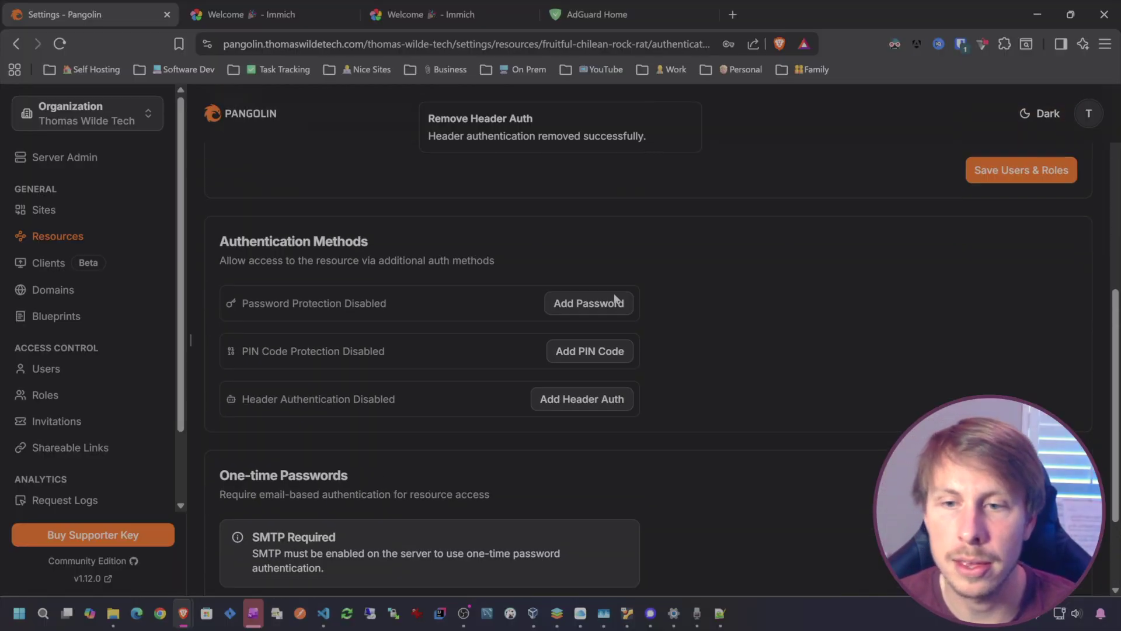
scroll(615, 299, "down", 2)
scroll(614, 298, "up", 3)
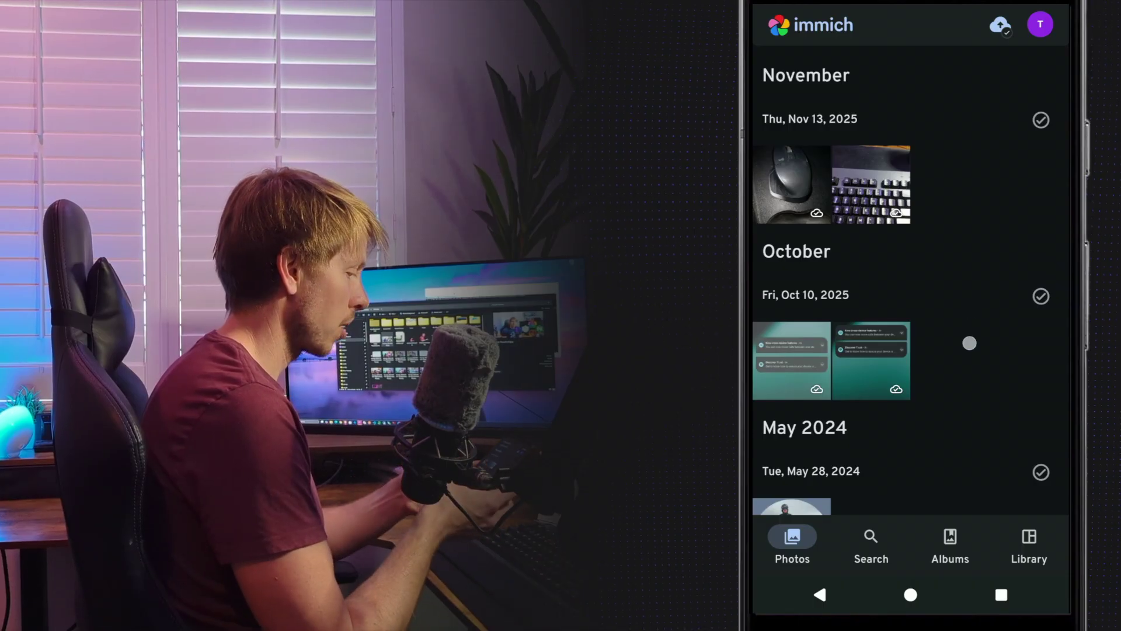
- Sign out of the Immich mobile account from the profile avatar panel
left_click(1040, 24)
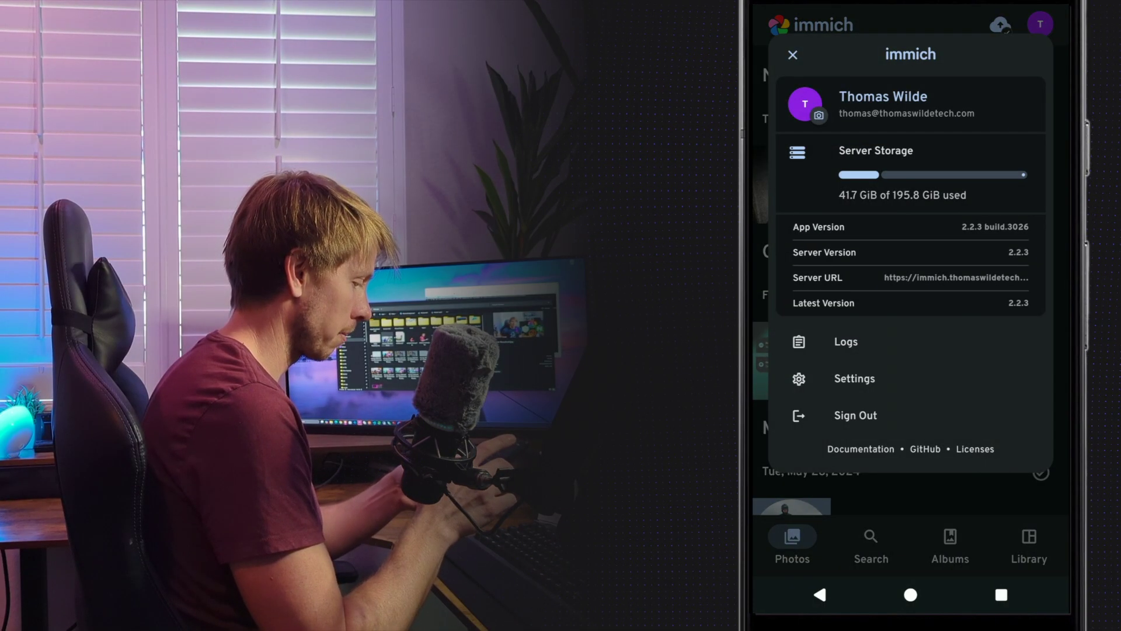
left_click(855, 416)
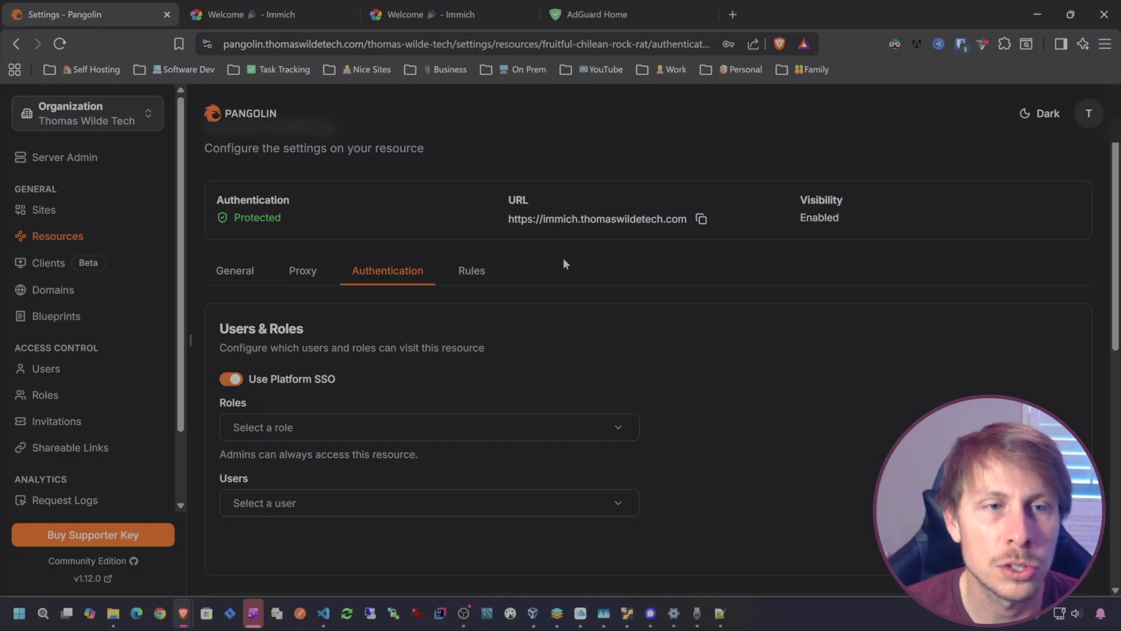
scroll(554, 268, "down", 1)
scroll(542, 254, "down", 1)
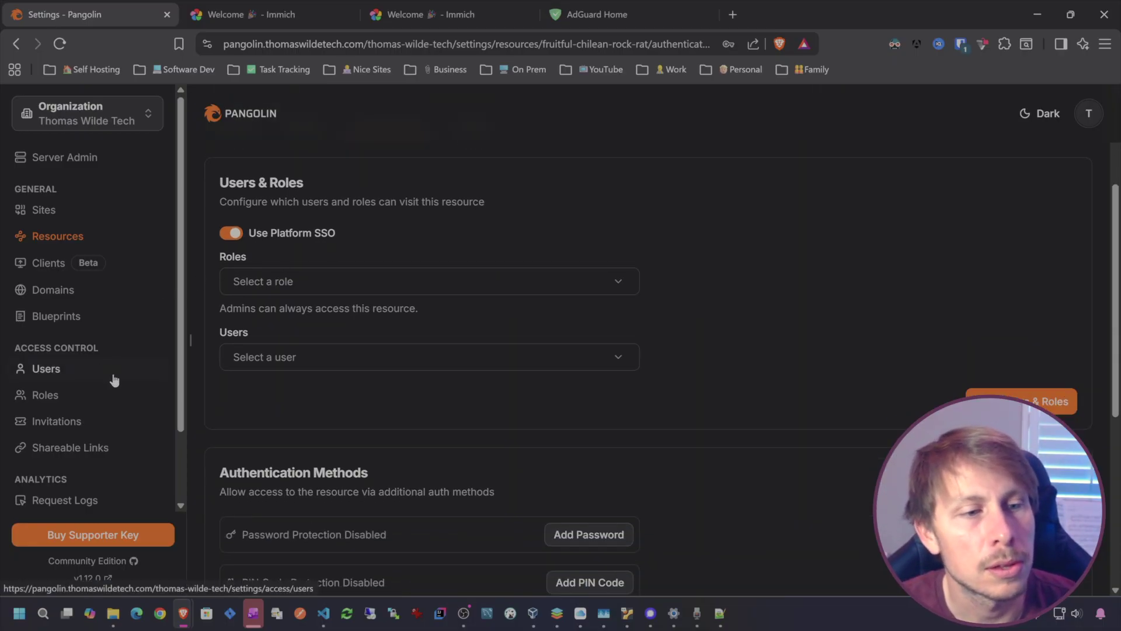
- Create a share link titled 'Immich Mobile Phone' for the Immich resource, set to never expire
left_click(97, 450)
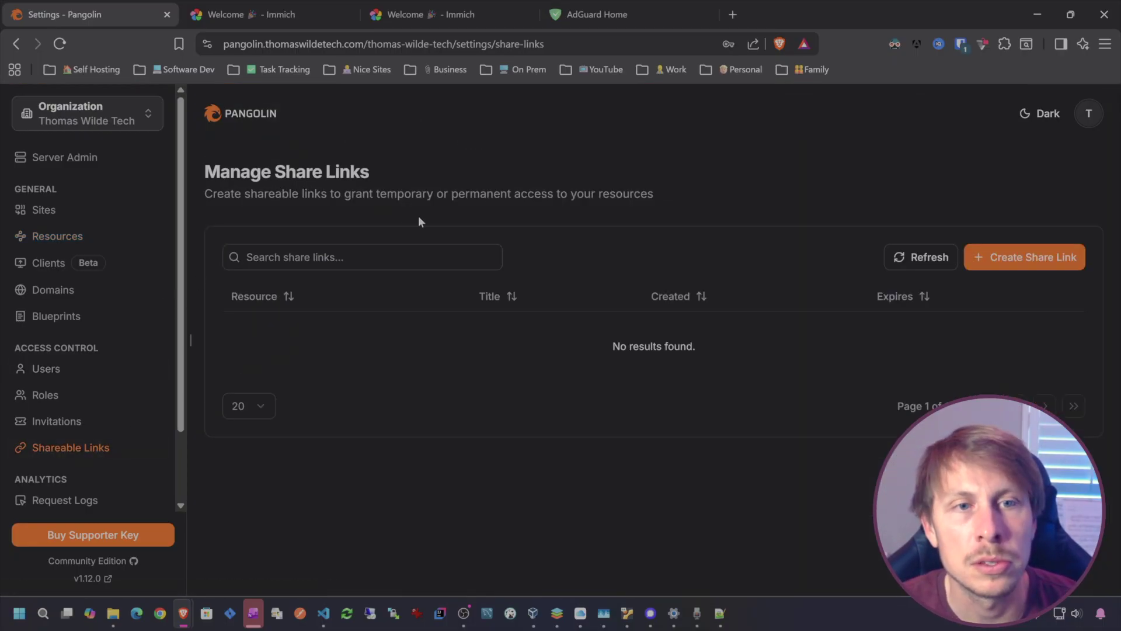
left_click(1023, 268)
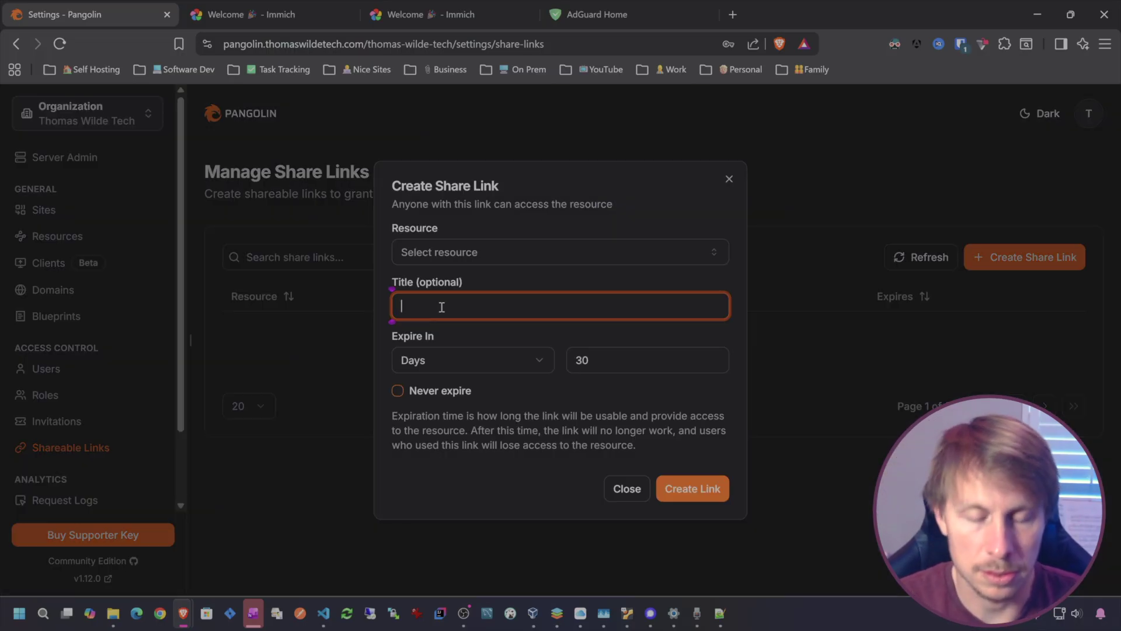
type("Immich Mobile Phone")
left_click(505, 362)
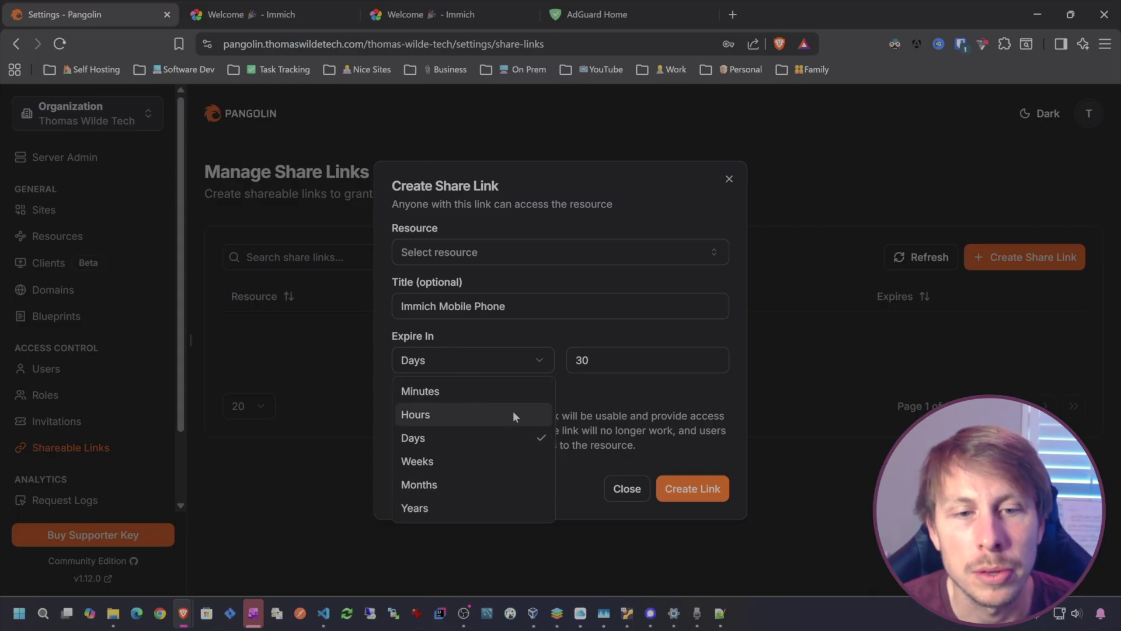
left_click(635, 384)
left_click(400, 390)
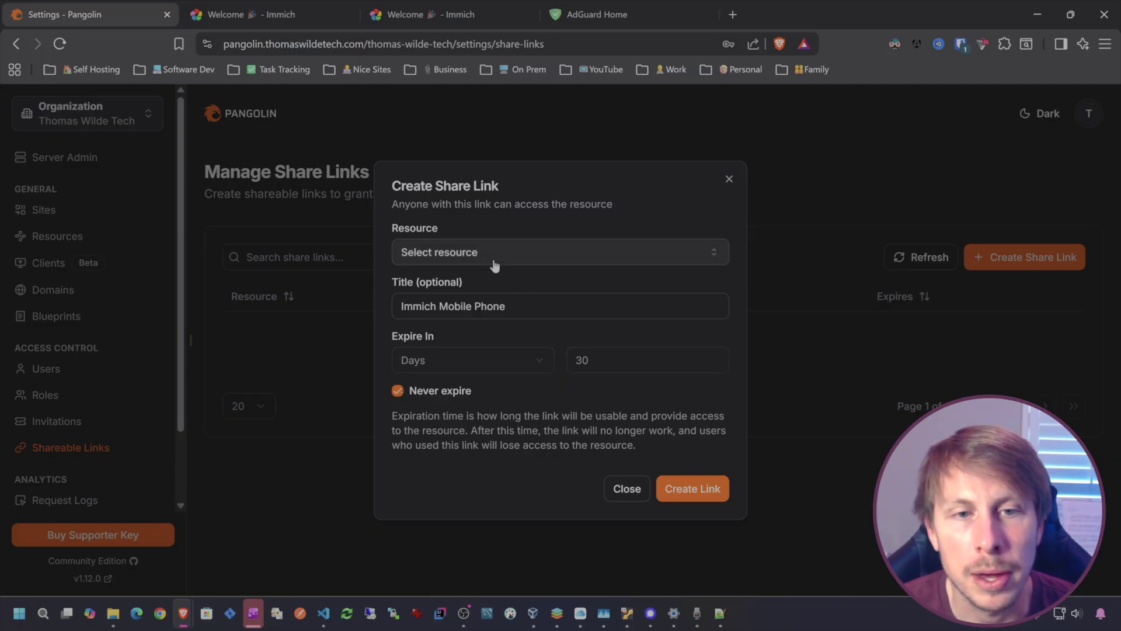
left_click(462, 251)
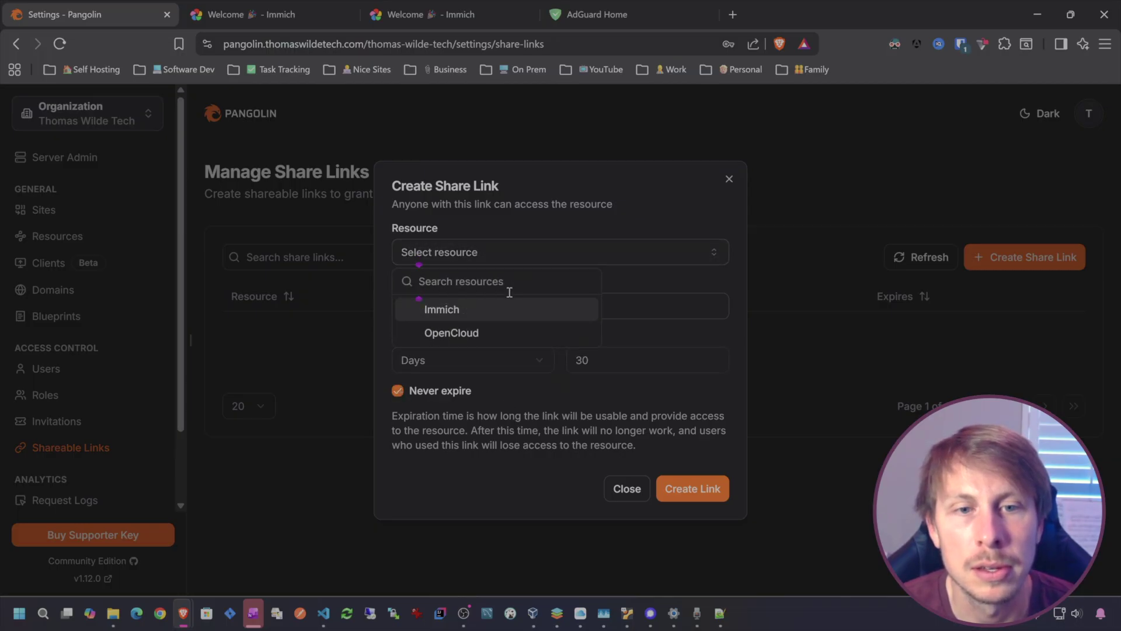
left_click(446, 312)
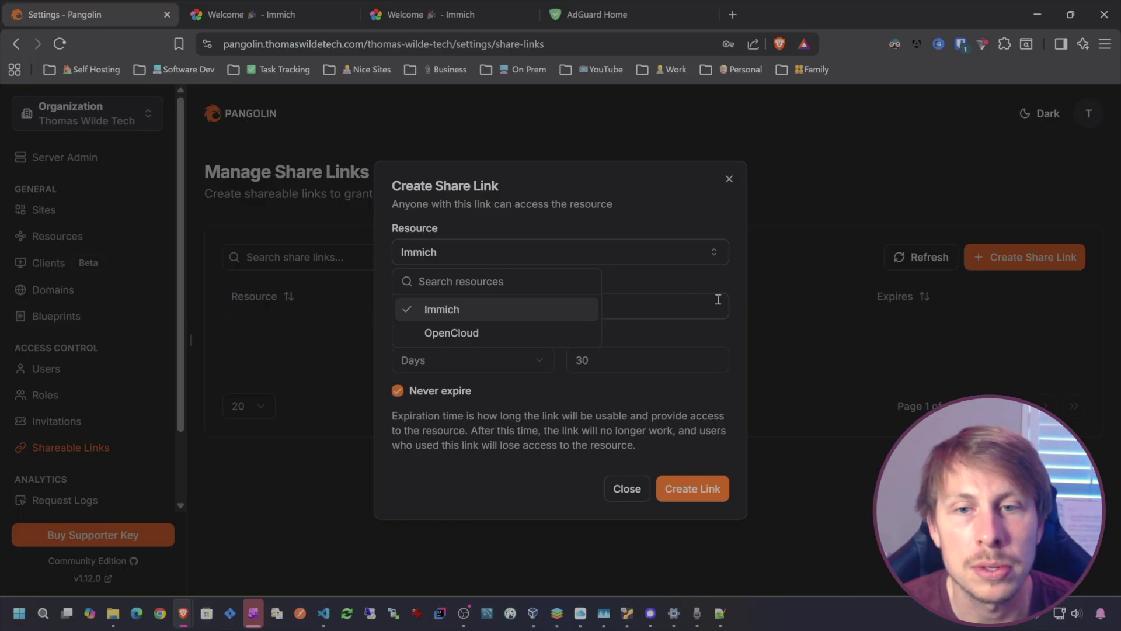
left_click(686, 274)
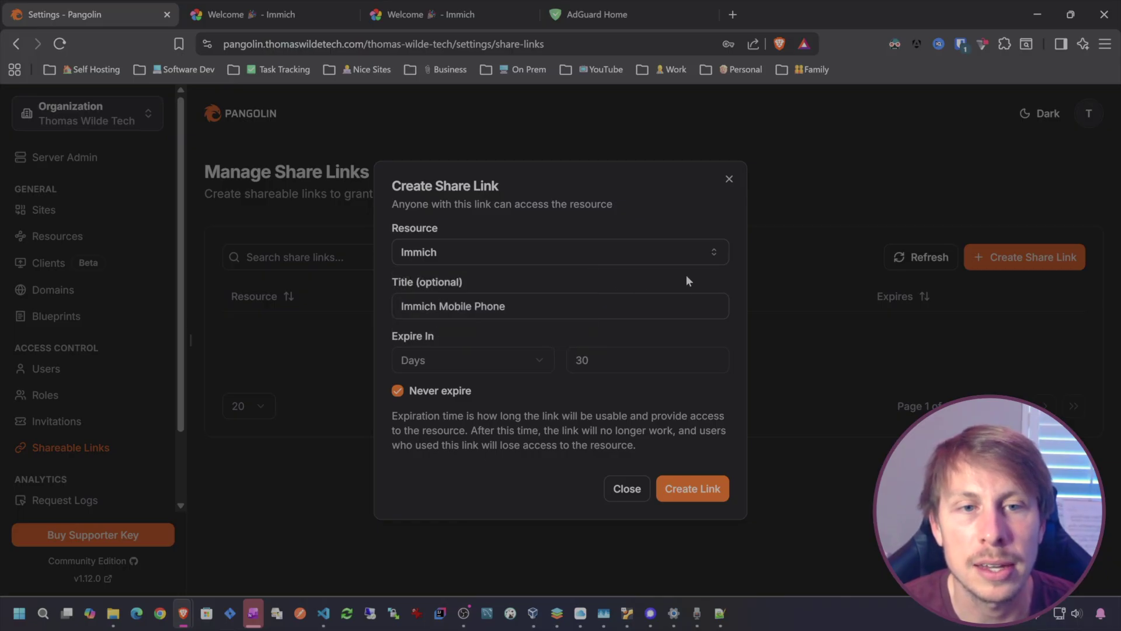
left_click(701, 490)
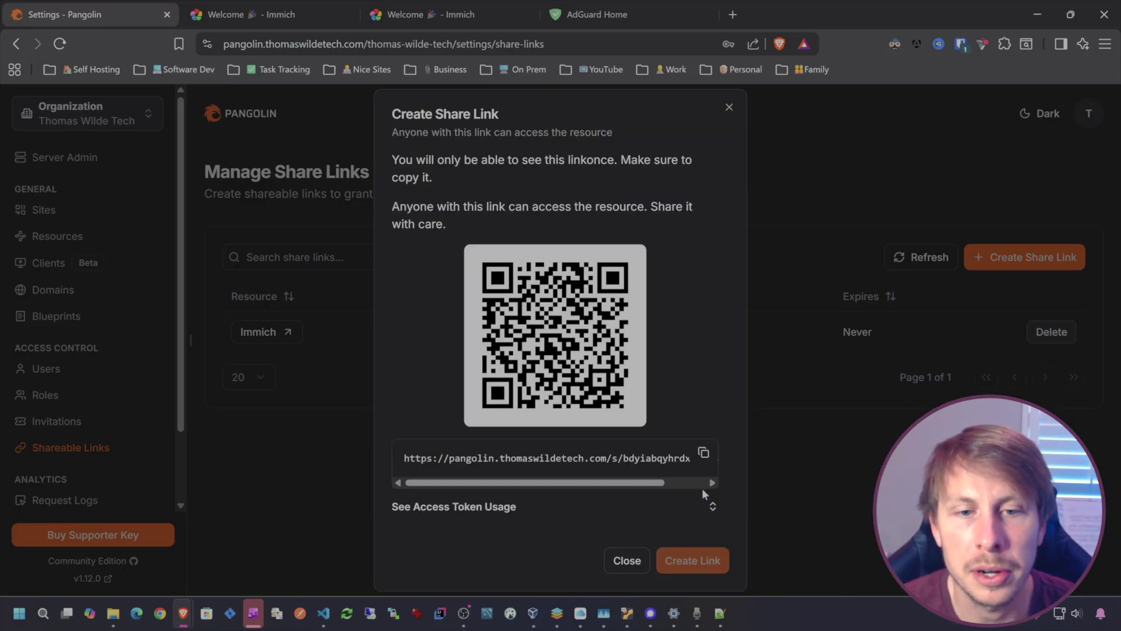
- Expand the access token usage examples for the new Immich share link
left_click(456, 507)
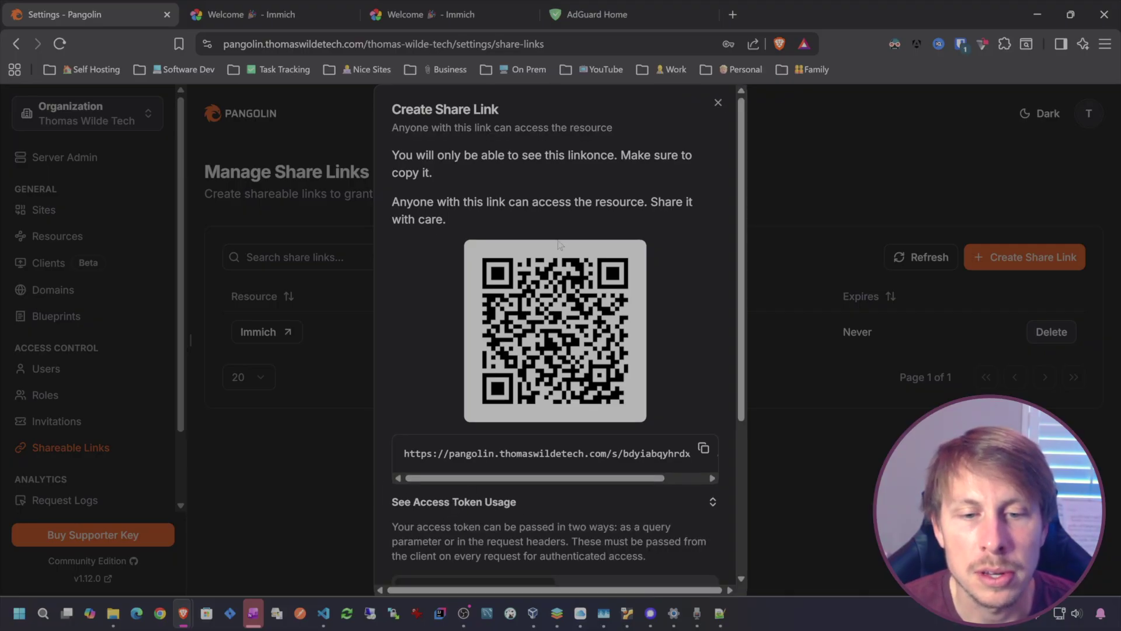
scroll(582, 168, "down", 4)
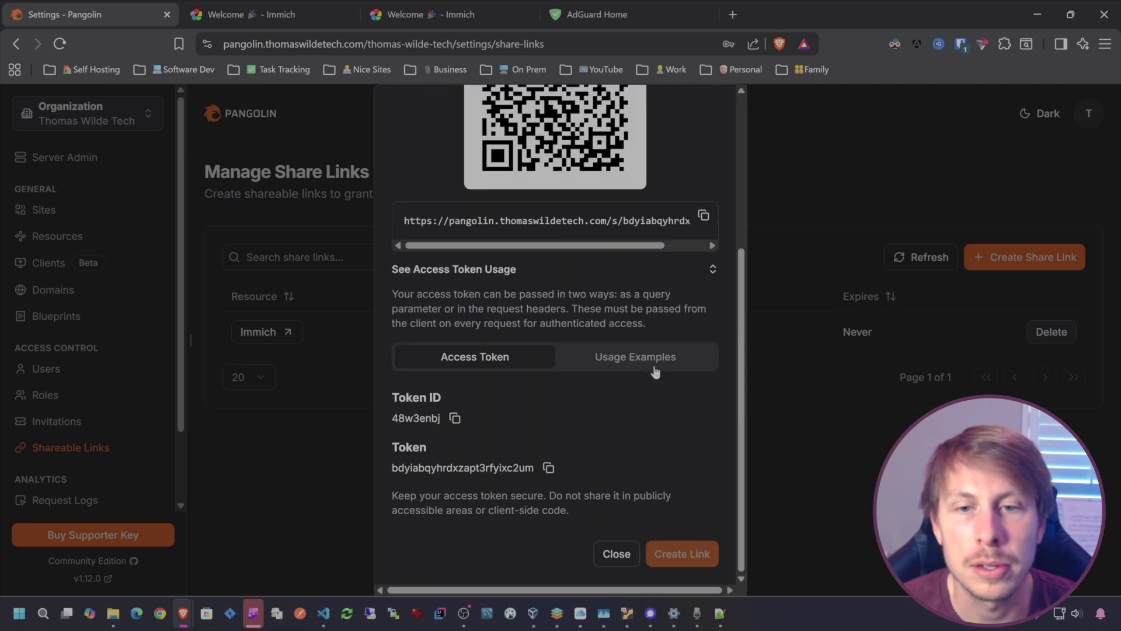
left_click(641, 362)
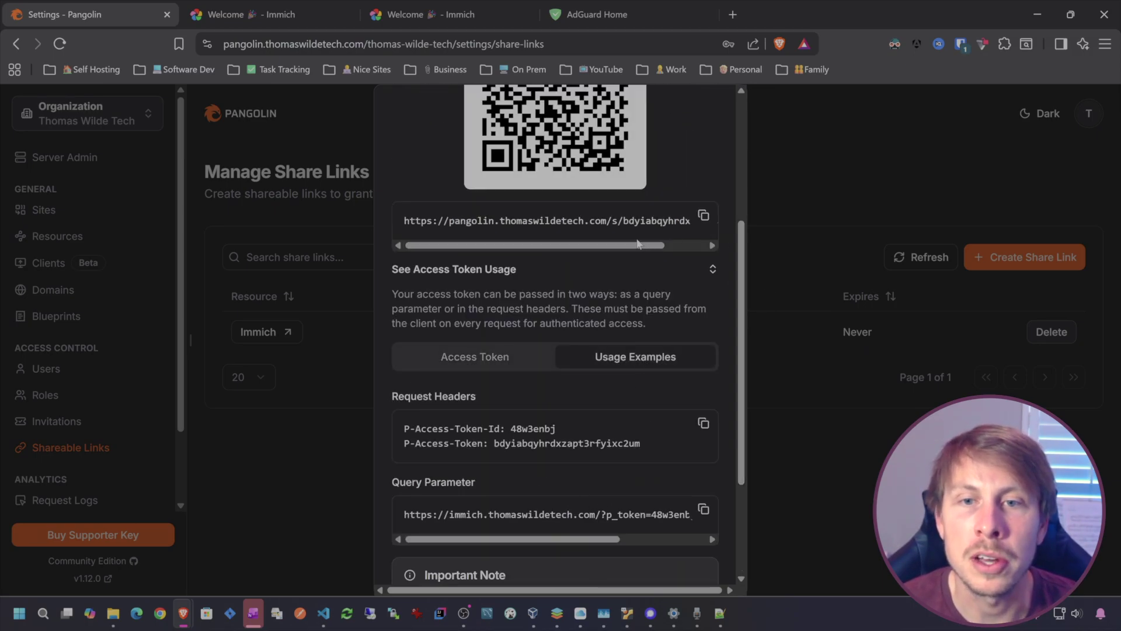
left_click_drag(477, 245, 657, 226)
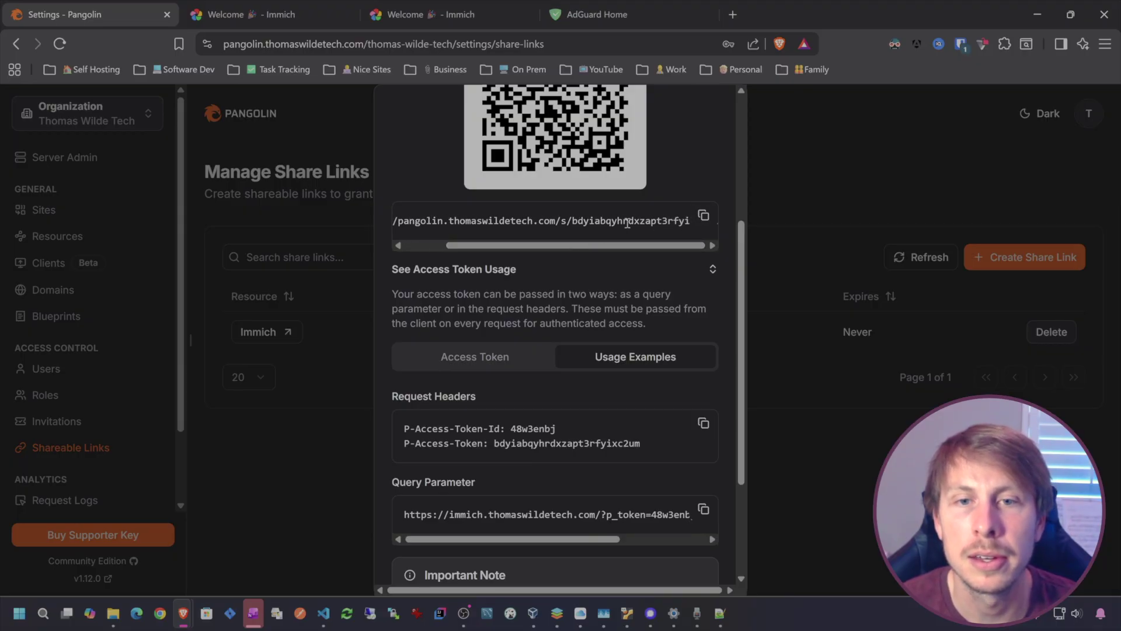
left_click_drag(456, 244, 430, 245)
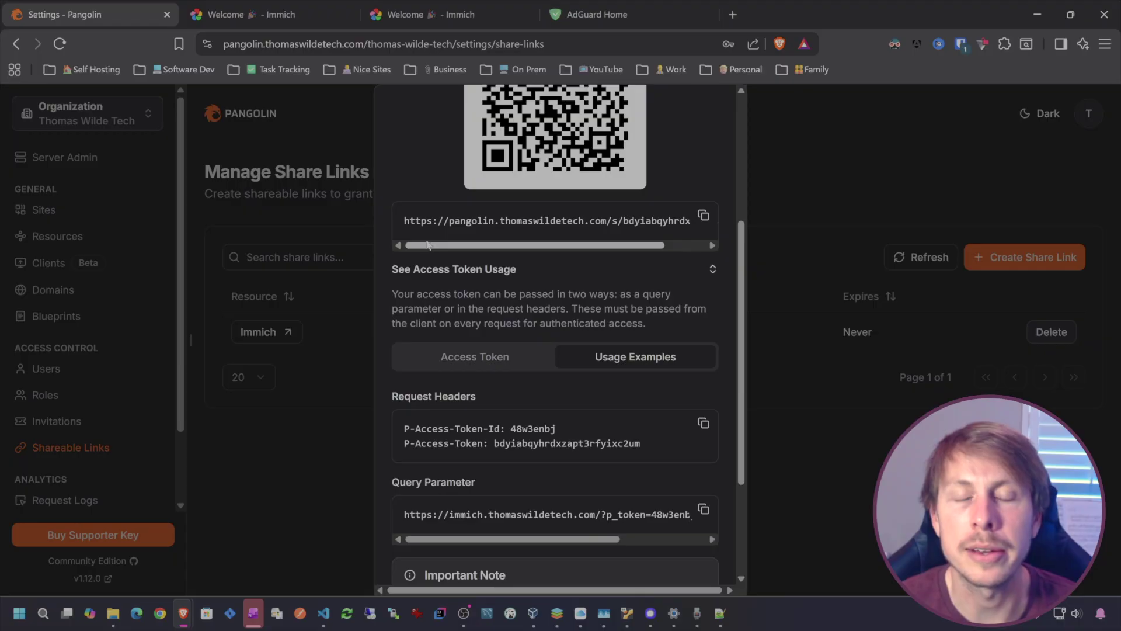
scroll(499, 352, "up", 3)
scroll(499, 352, "up", 2)
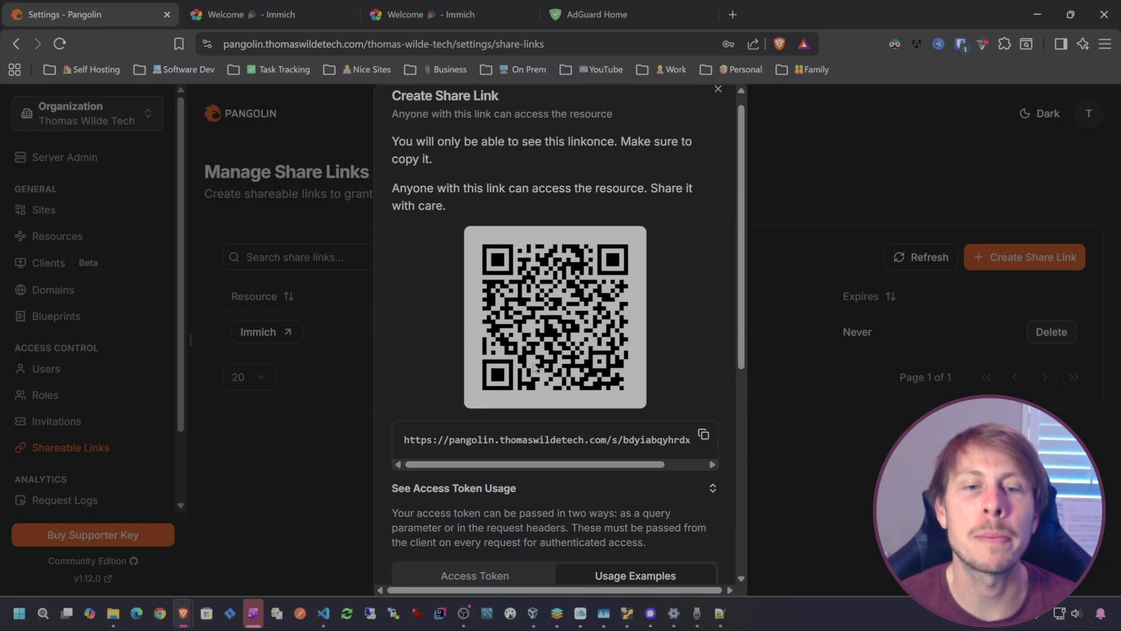
scroll(530, 261, "down", 6)
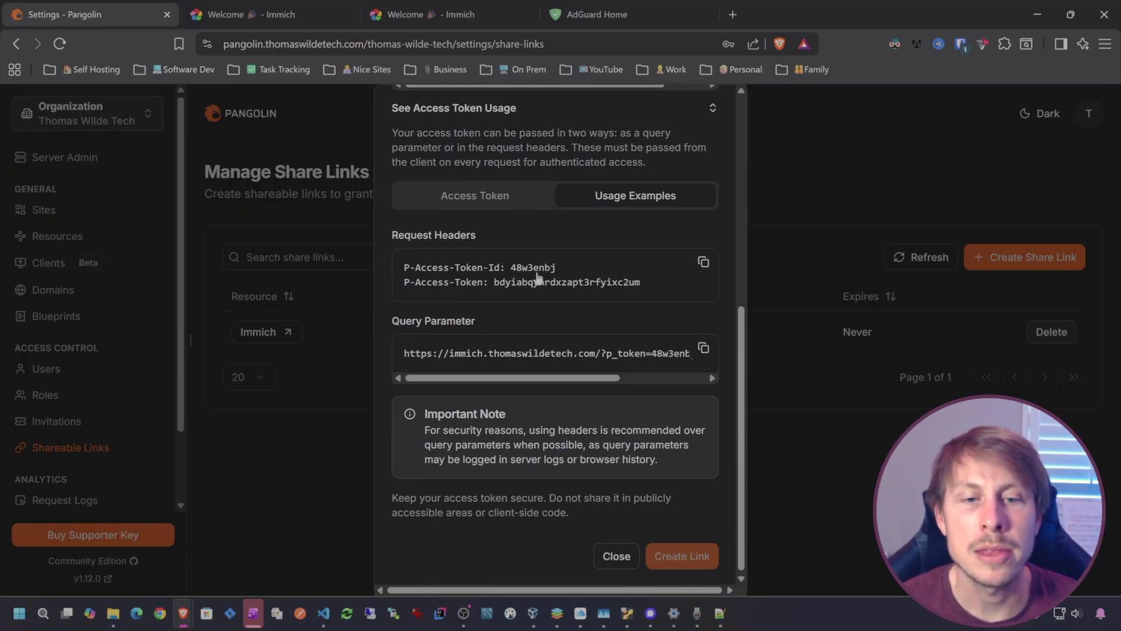
- Highlight the query URL's Immich host, the headers-over-query-parameters note, and the link's token
left_click_drag(449, 352, 596, 355)
left_click_drag(608, 377, 696, 379)
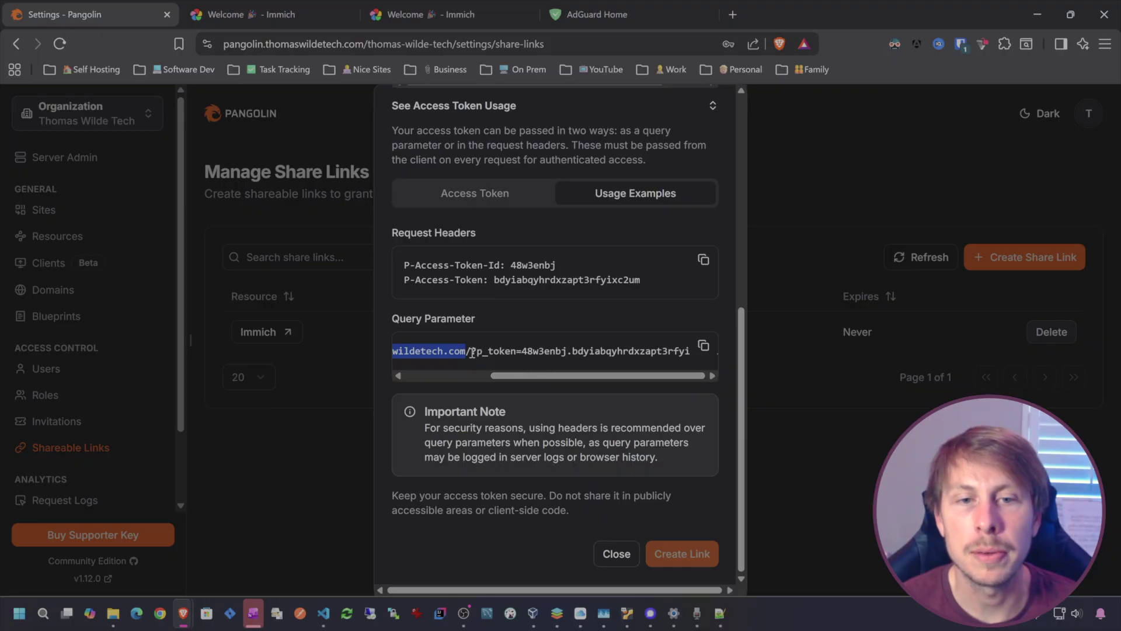
left_click_drag(470, 352, 693, 354)
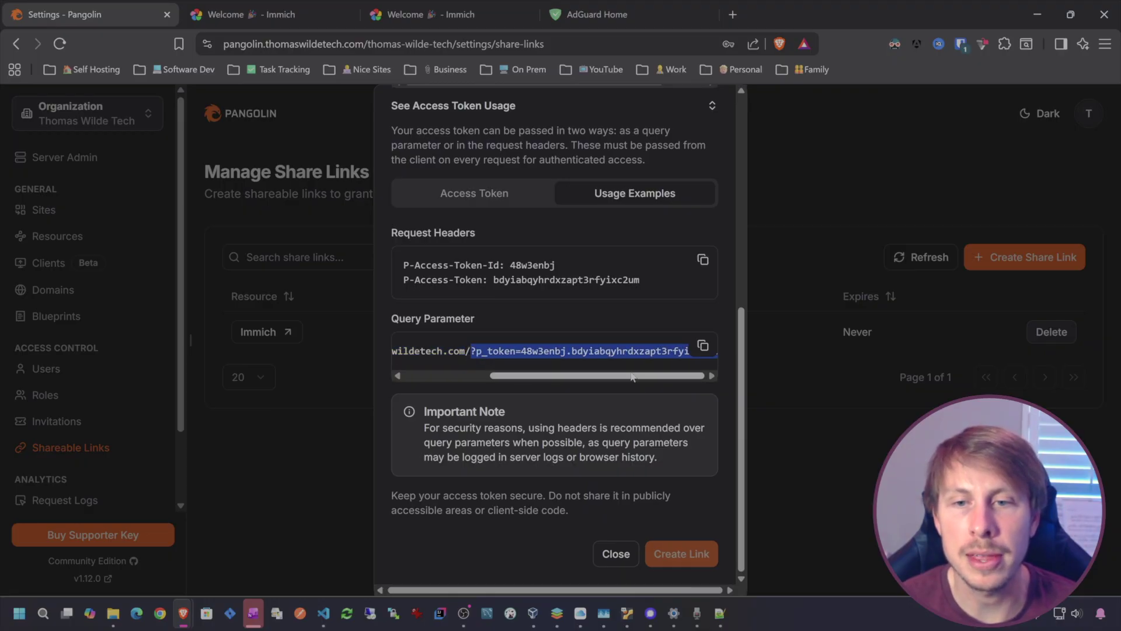
scroll(607, 376, "left", 3)
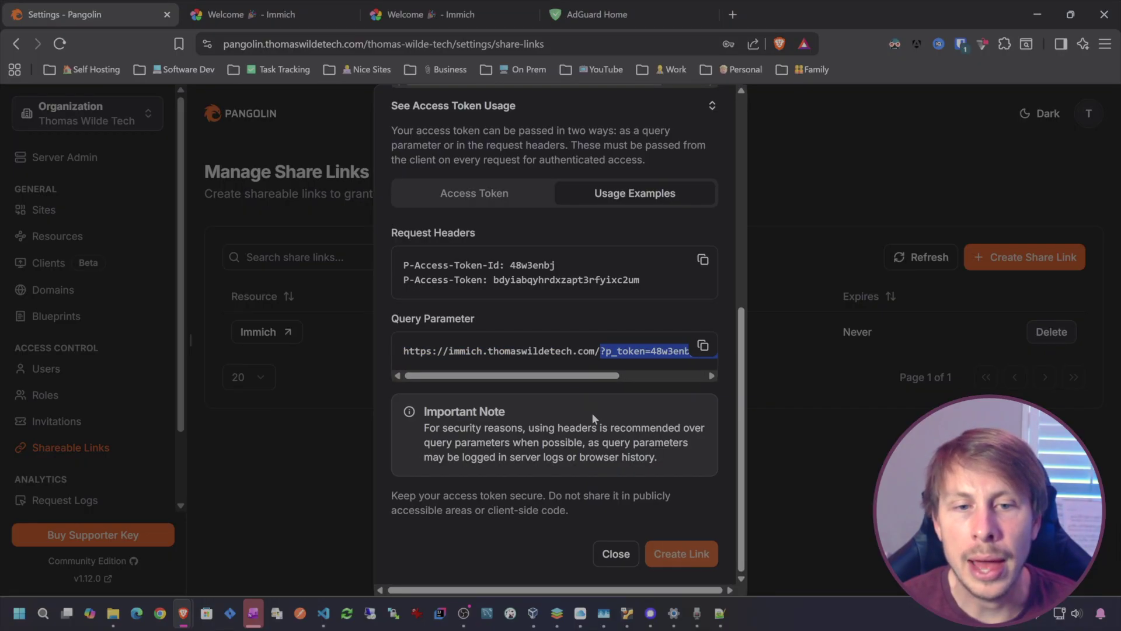
left_click_drag(425, 430, 652, 458)
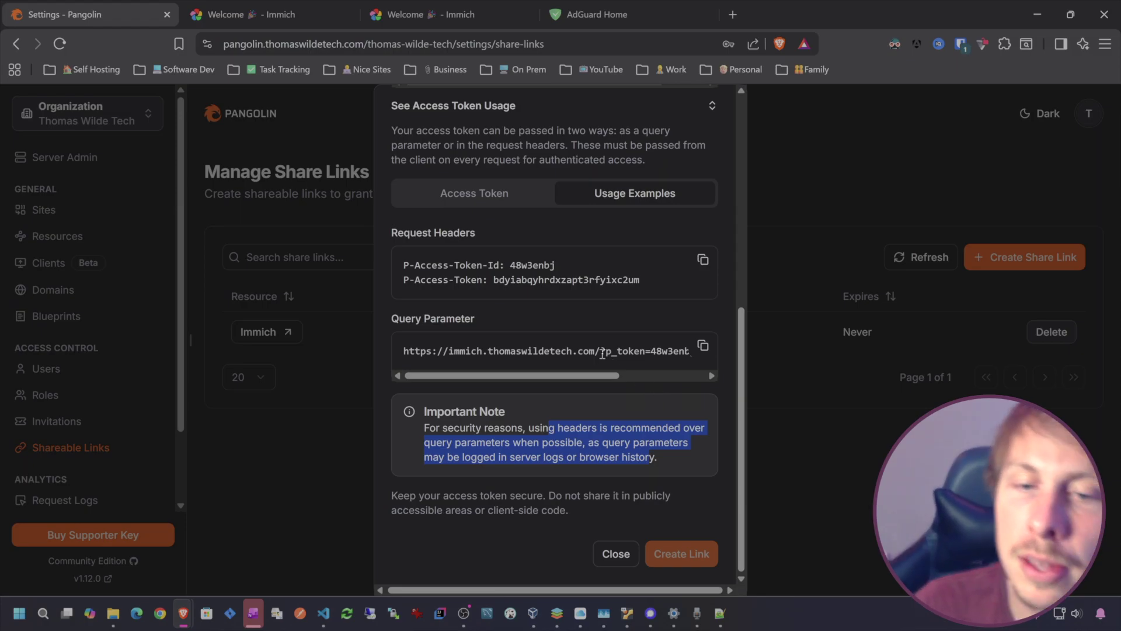
left_click_drag(601, 353, 647, 354)
scroll(446, 180, "up", 3)
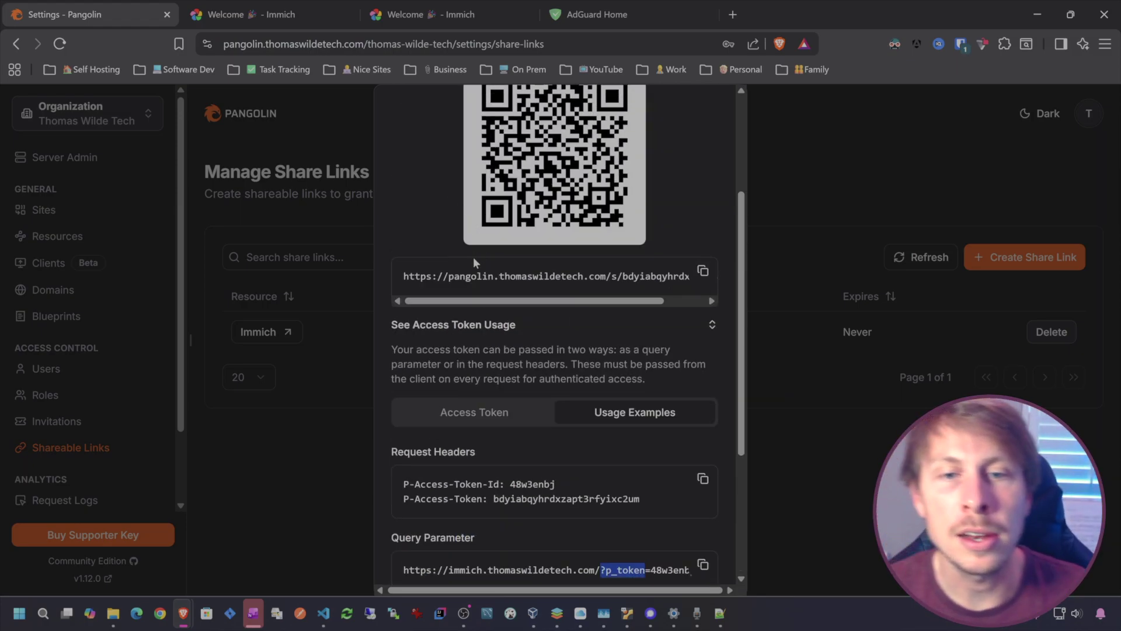
left_click_drag(617, 276, 571, 315)
scroll(571, 317, "down", 1)
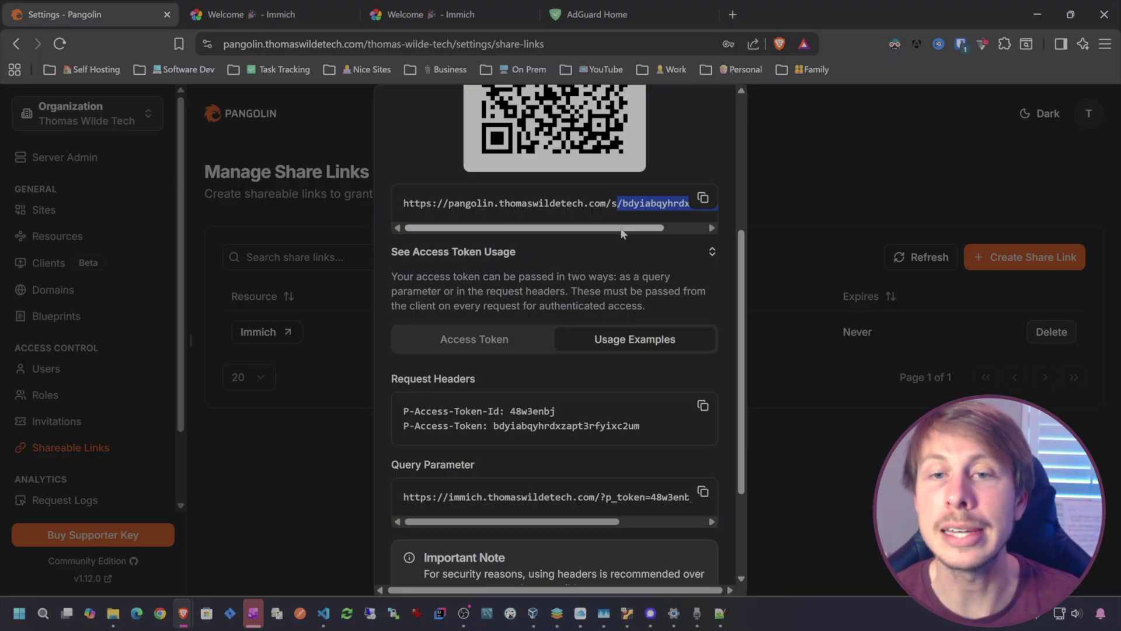
scroll(609, 292, "down", 1)
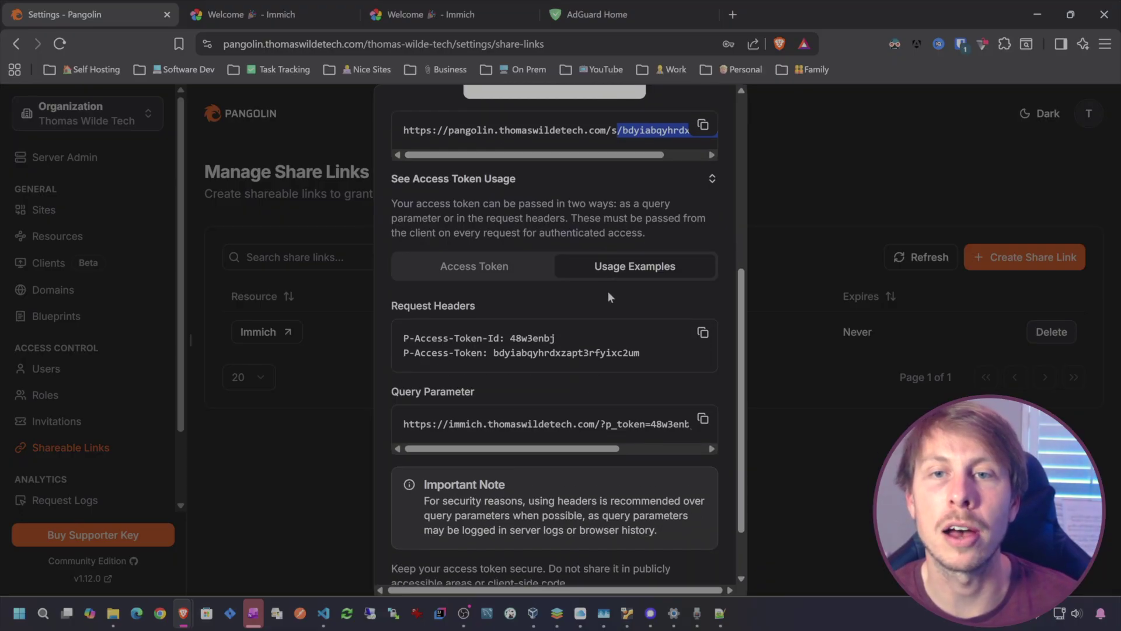
scroll(607, 296, "down", 1)
scroll(659, 262, "up", 1)
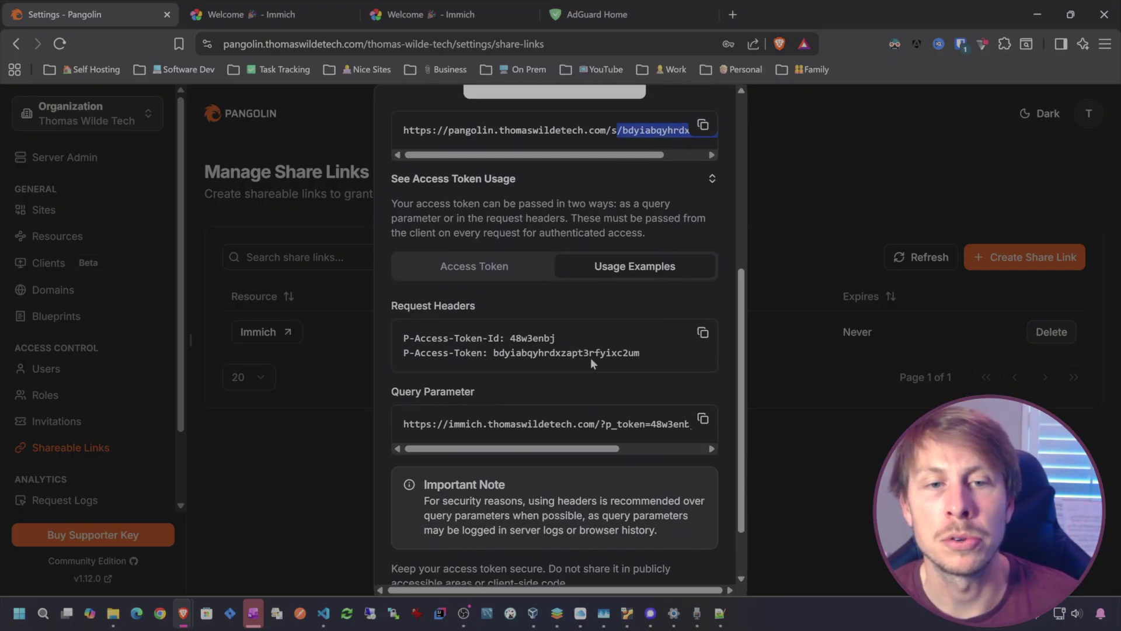
- Review the header lines, share URL and p_token URL, then copy the two request header lines
left_click_drag(641, 358, 396, 344)
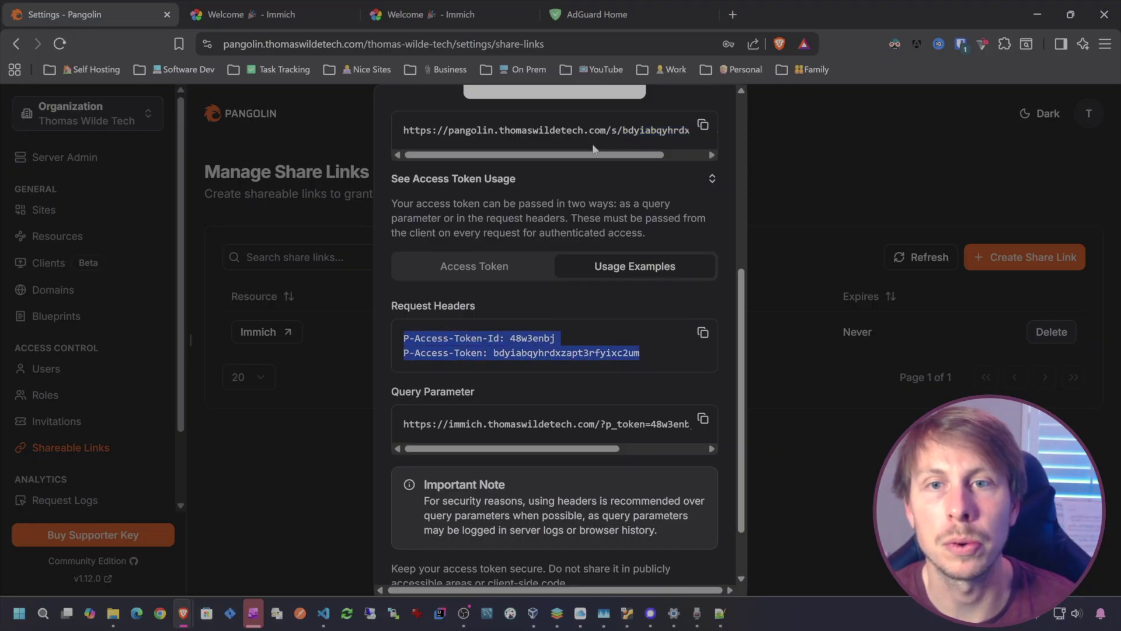
left_click_drag(405, 130, 684, 140)
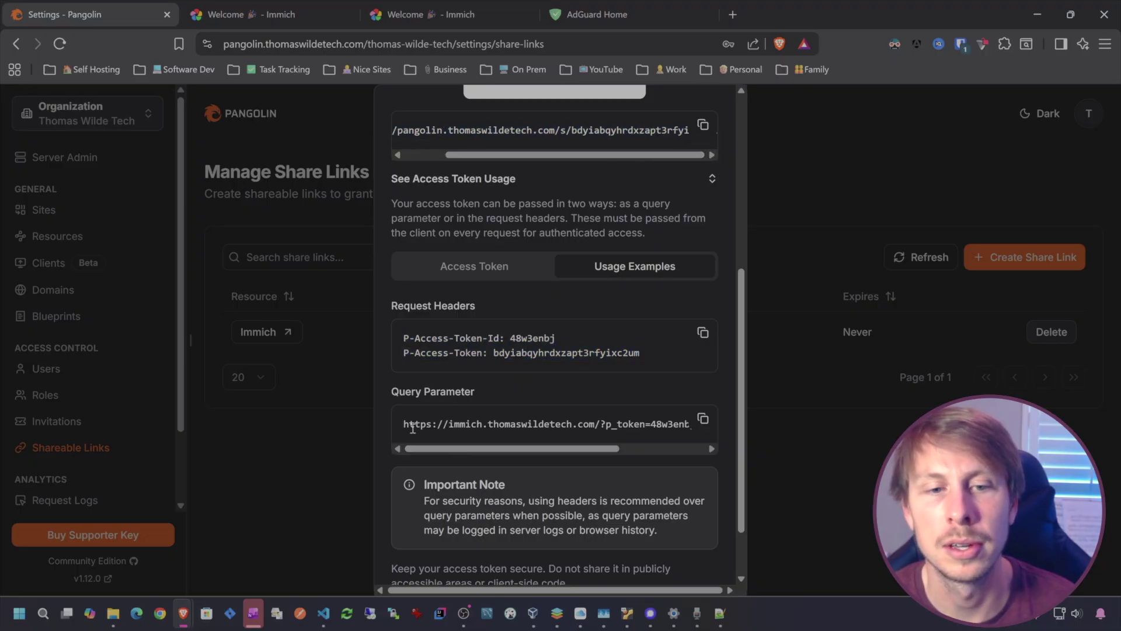
left_click_drag(404, 425, 577, 391)
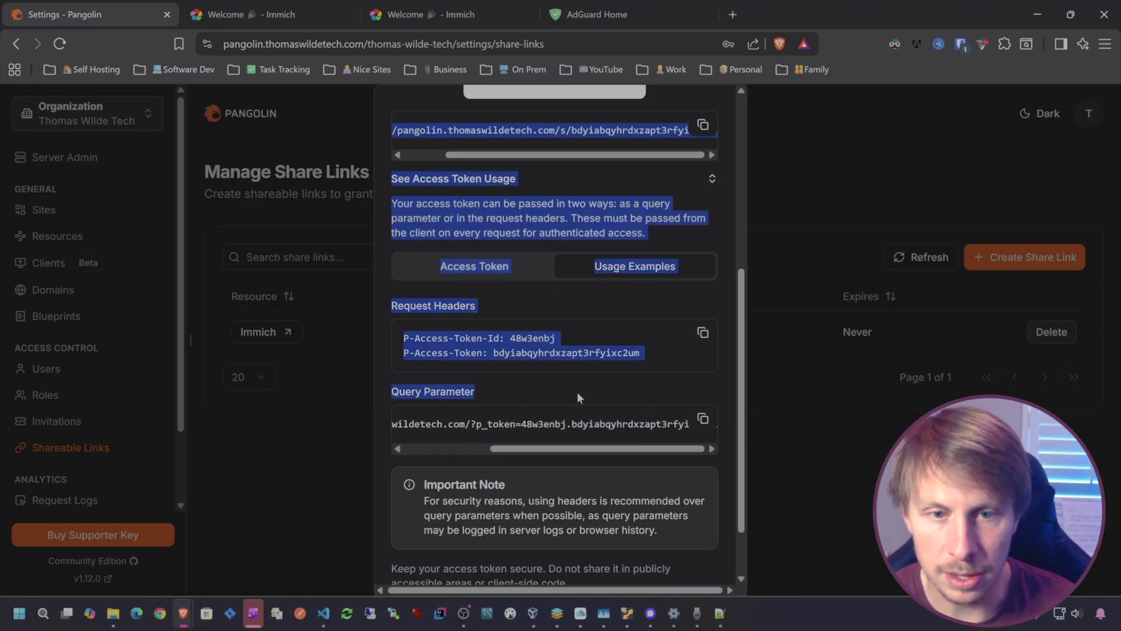
left_click(577, 391)
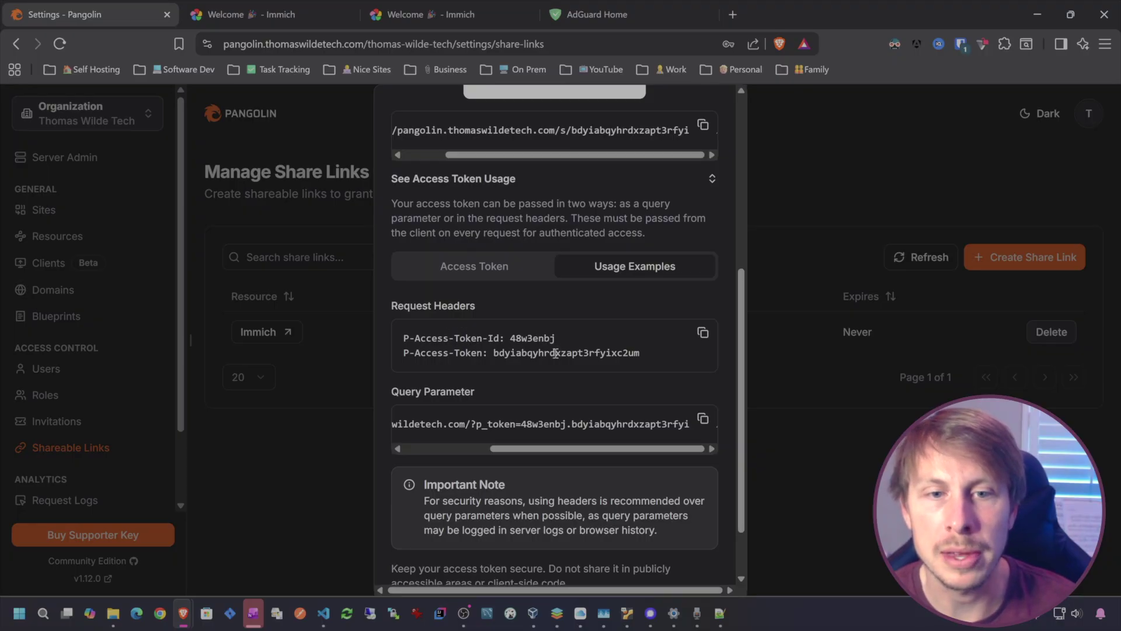
left_click(703, 333)
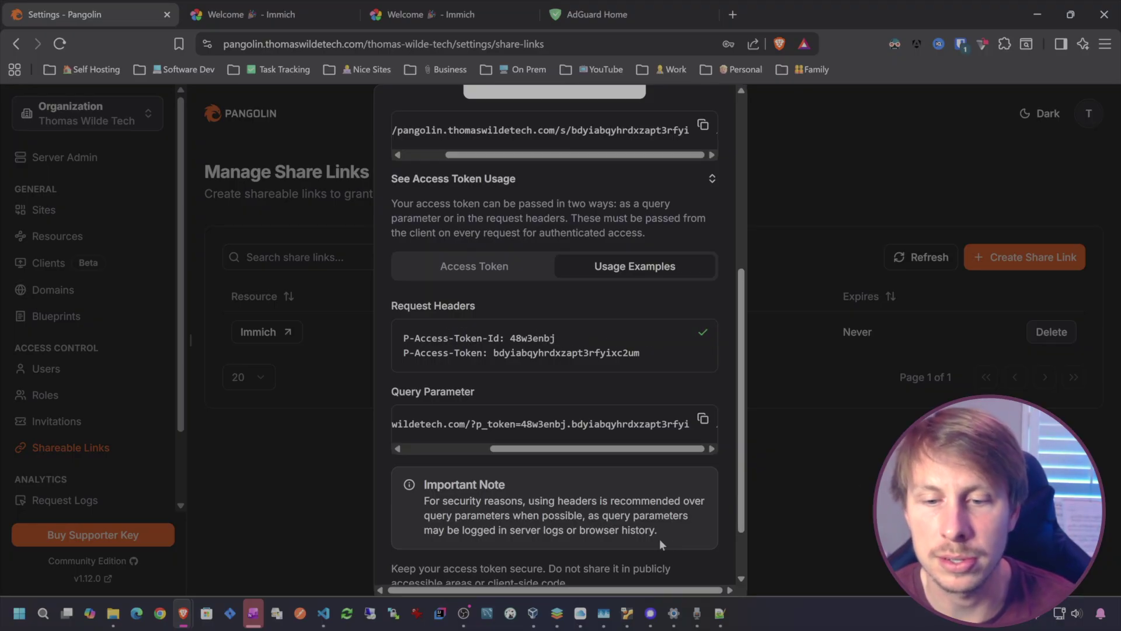
left_click(656, 622)
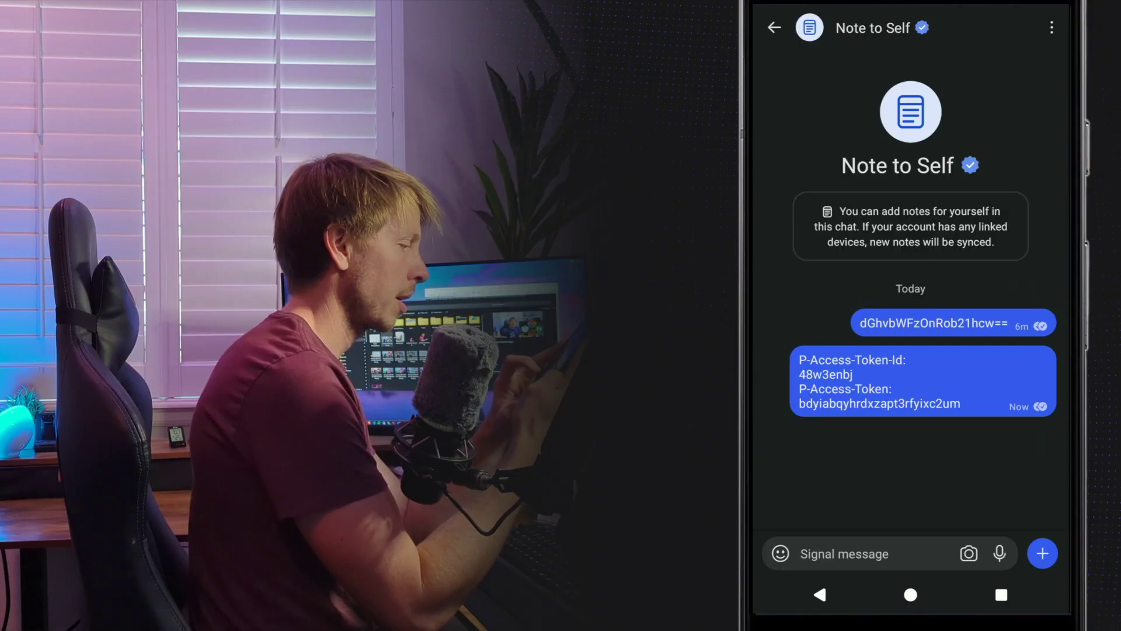
- Copy P-Access-Token-Id from the Signal token note, then switch to the Immich app
left_click(809, 365)
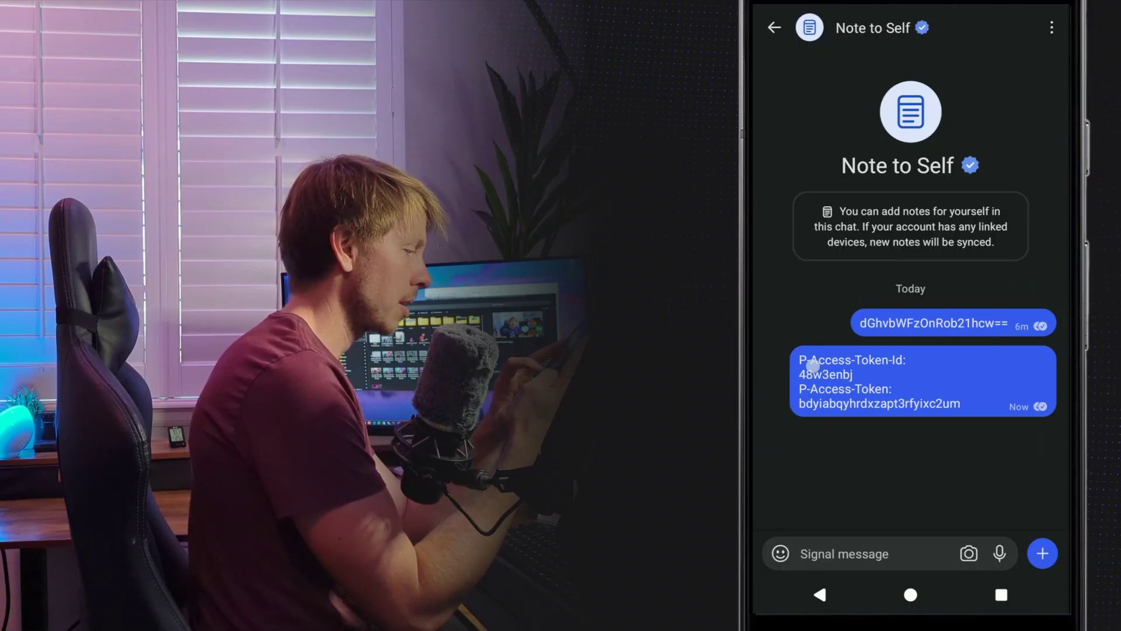
left_click(957, 364)
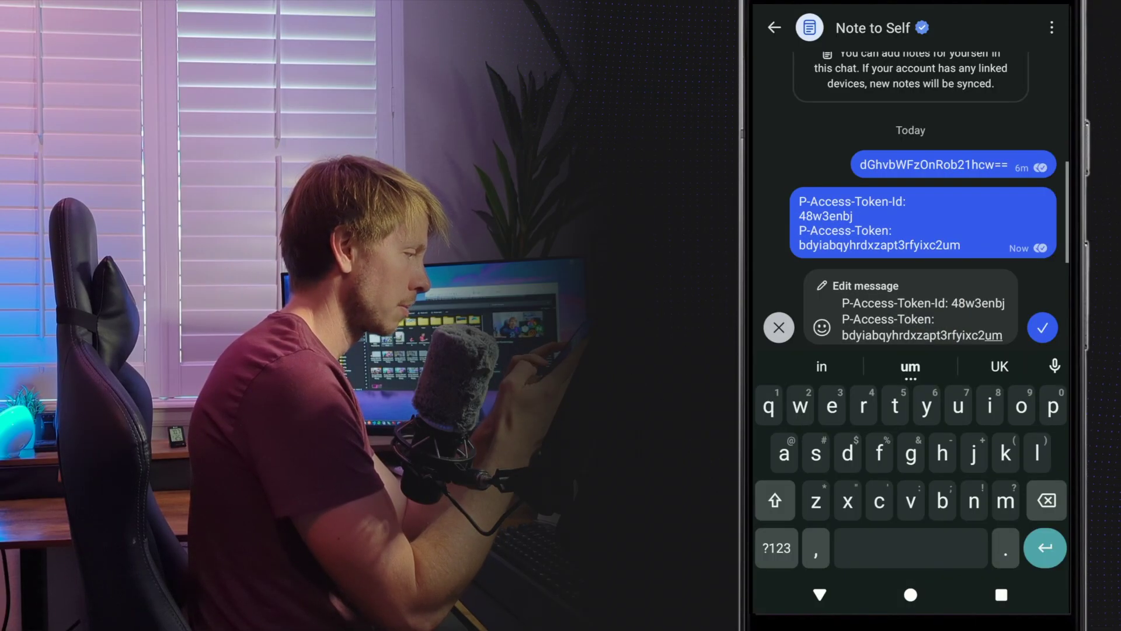
double_click(864, 305)
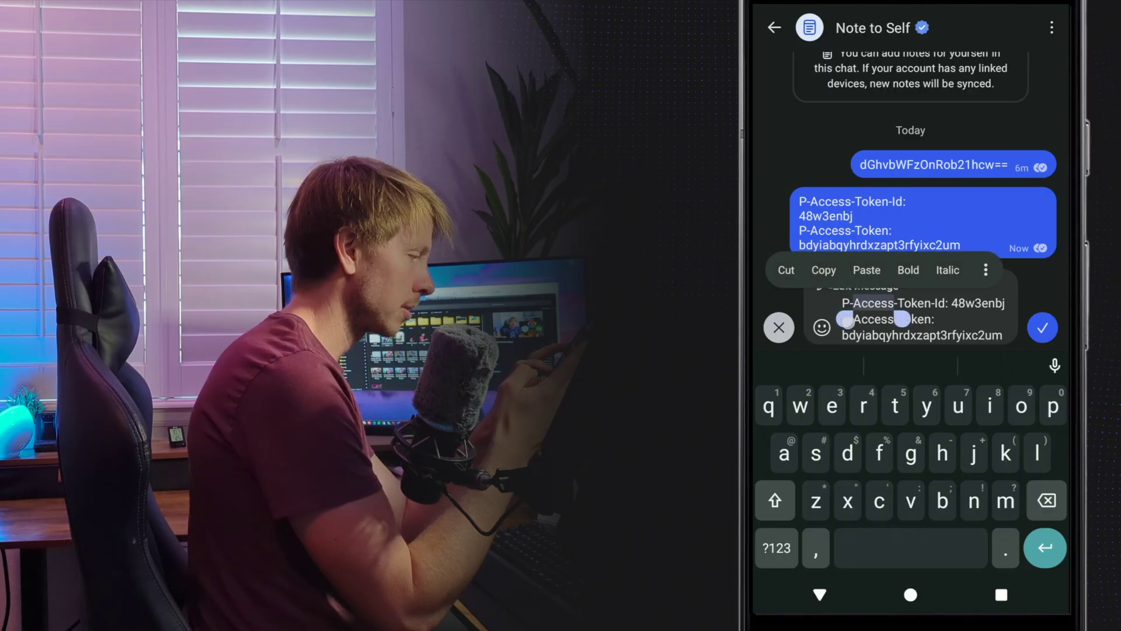
left_click(832, 269)
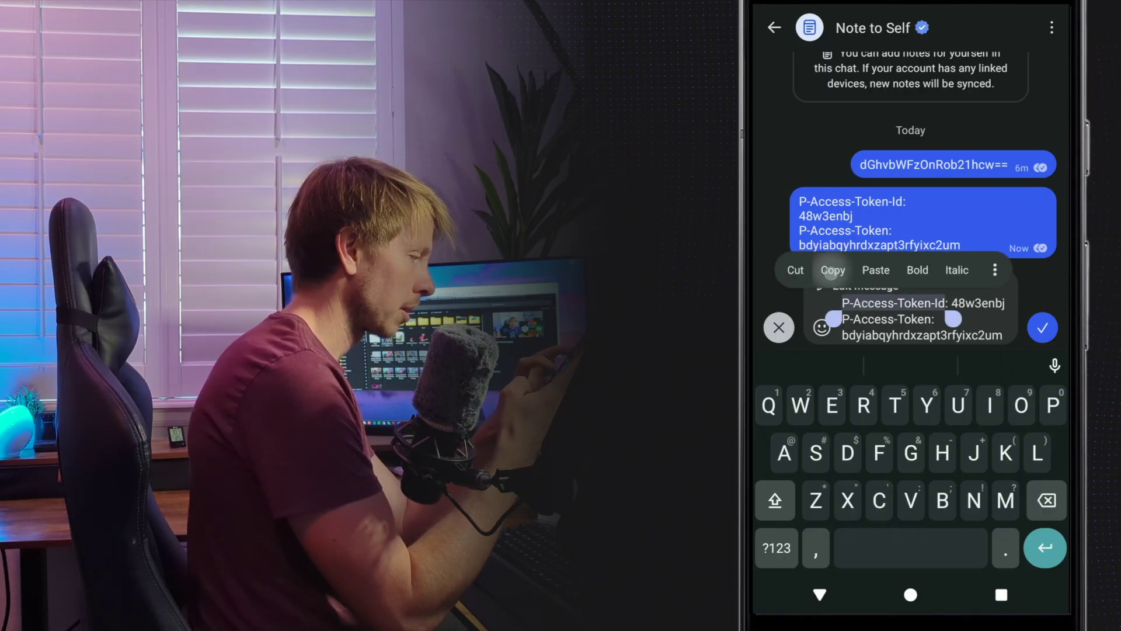
double_click(1001, 594)
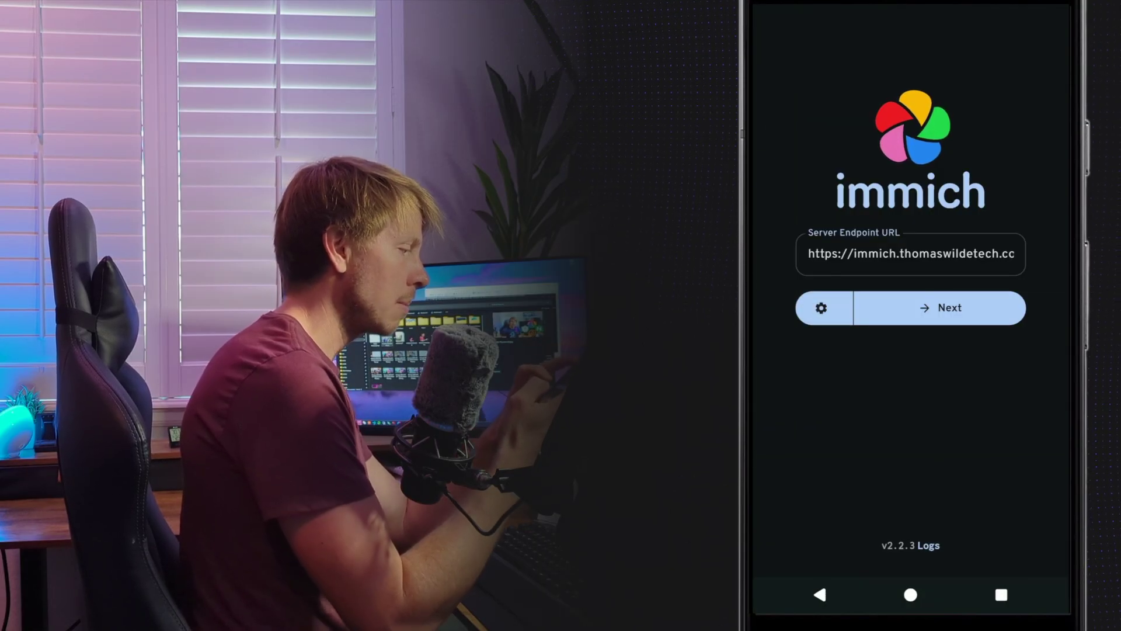
- Replace Immich's Authorization proxy header with a new header named P-Access-Token-Id
left_click(820, 308)
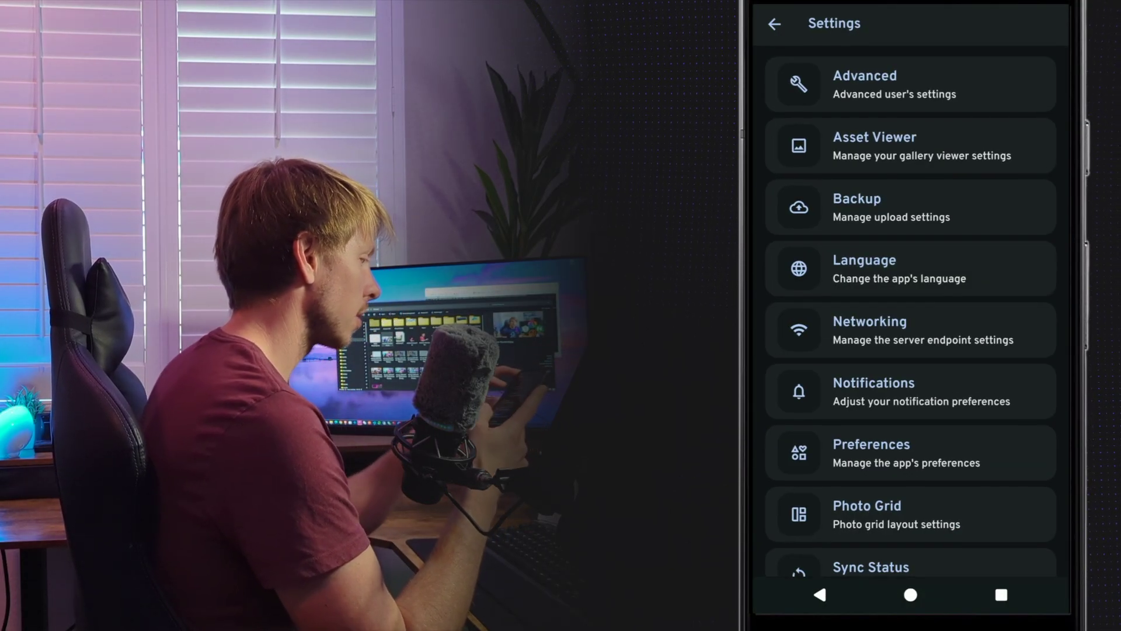
left_click(865, 84)
scroll(911, 350, "down", 3)
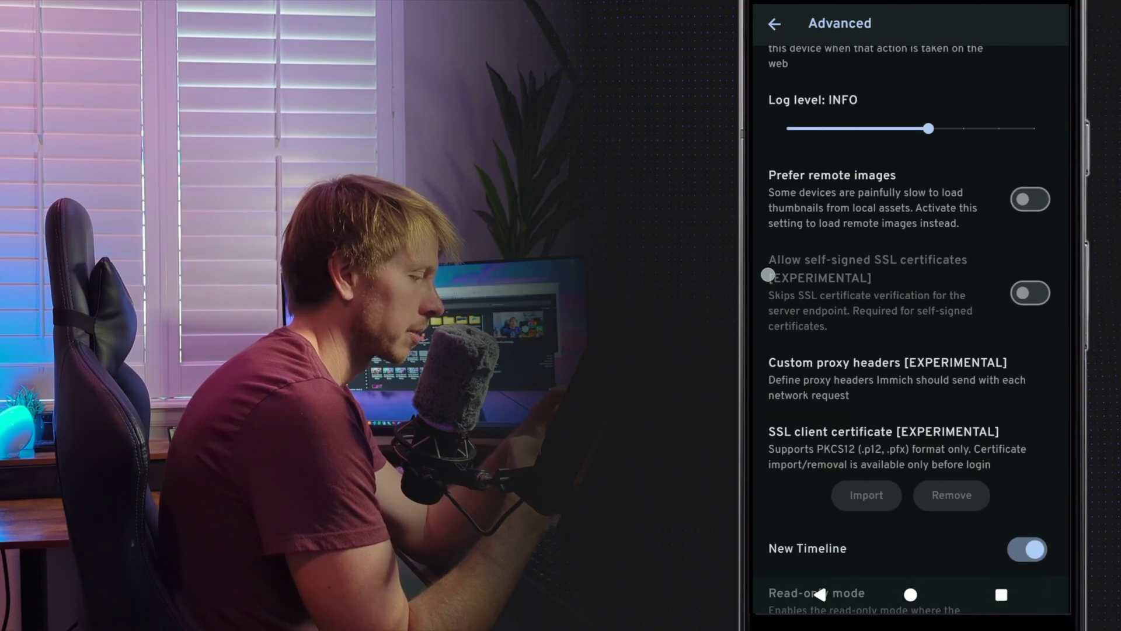
left_click(888, 369)
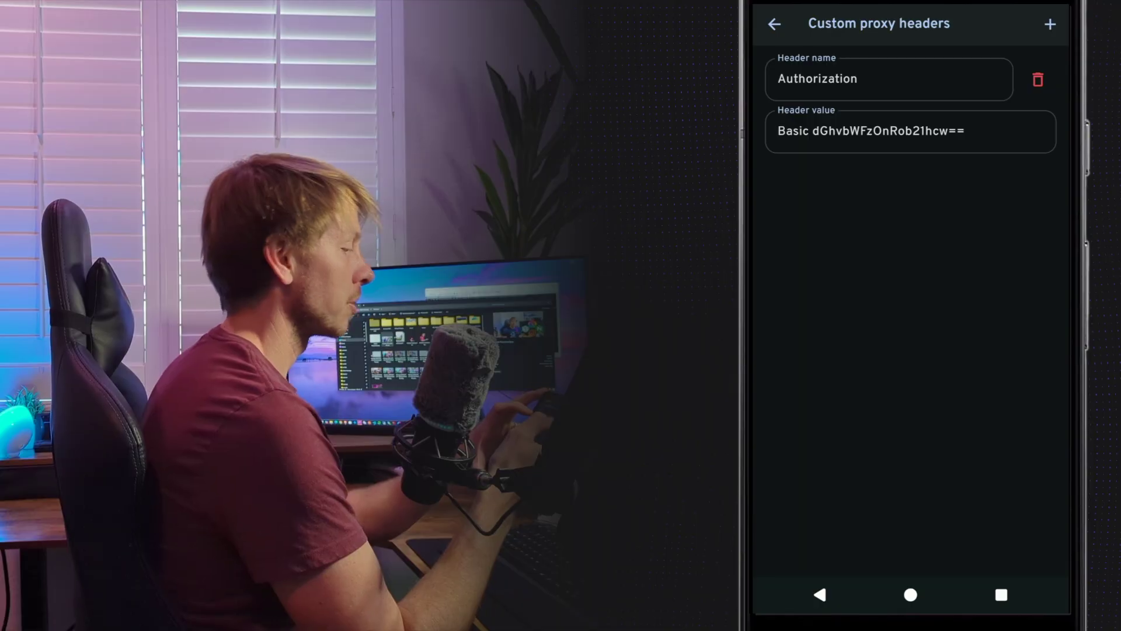
left_click(1038, 79)
left_click(1050, 24)
left_click(911, 366)
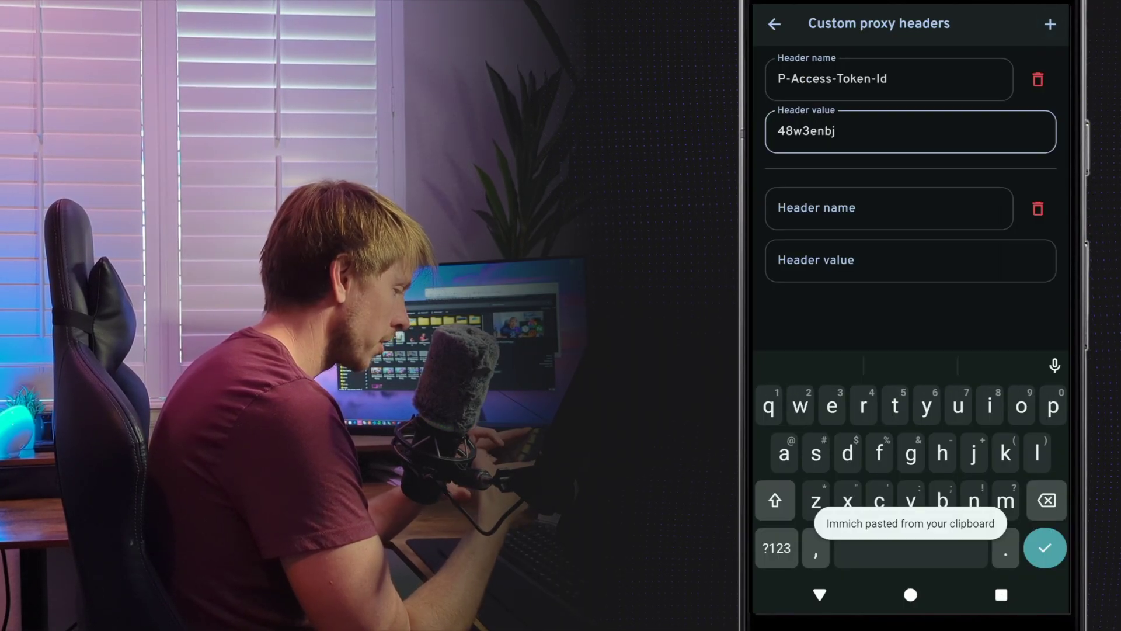
- Copy the P-Access-Token header name and the access token value from the Signal note
left_click(1001, 594)
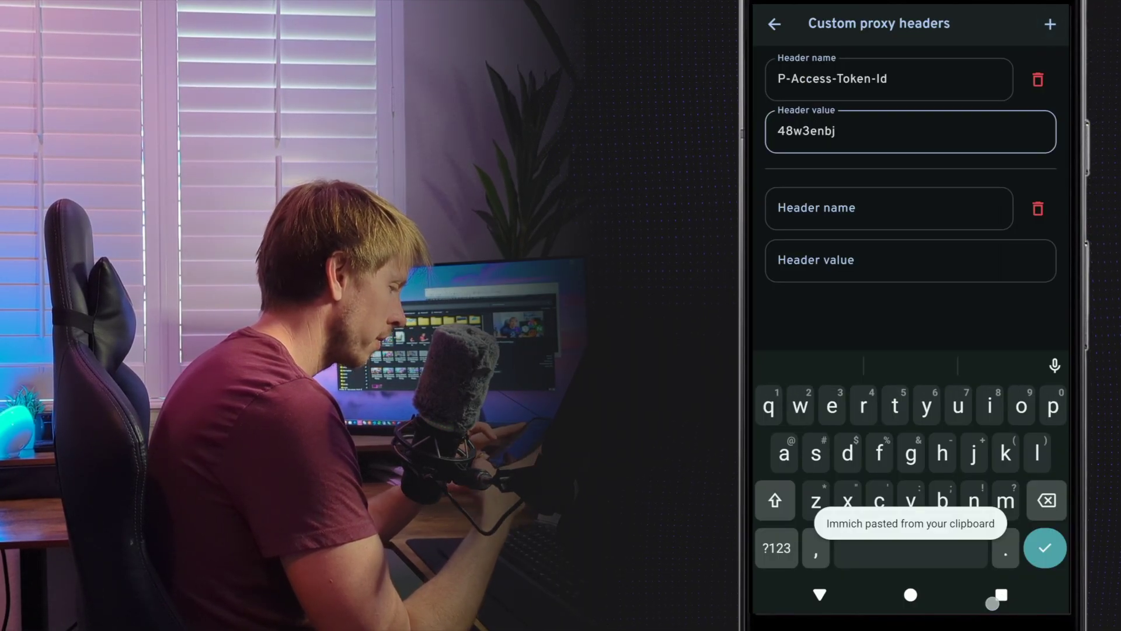
left_click_drag(846, 292, 1004, 292)
left_click(911, 234)
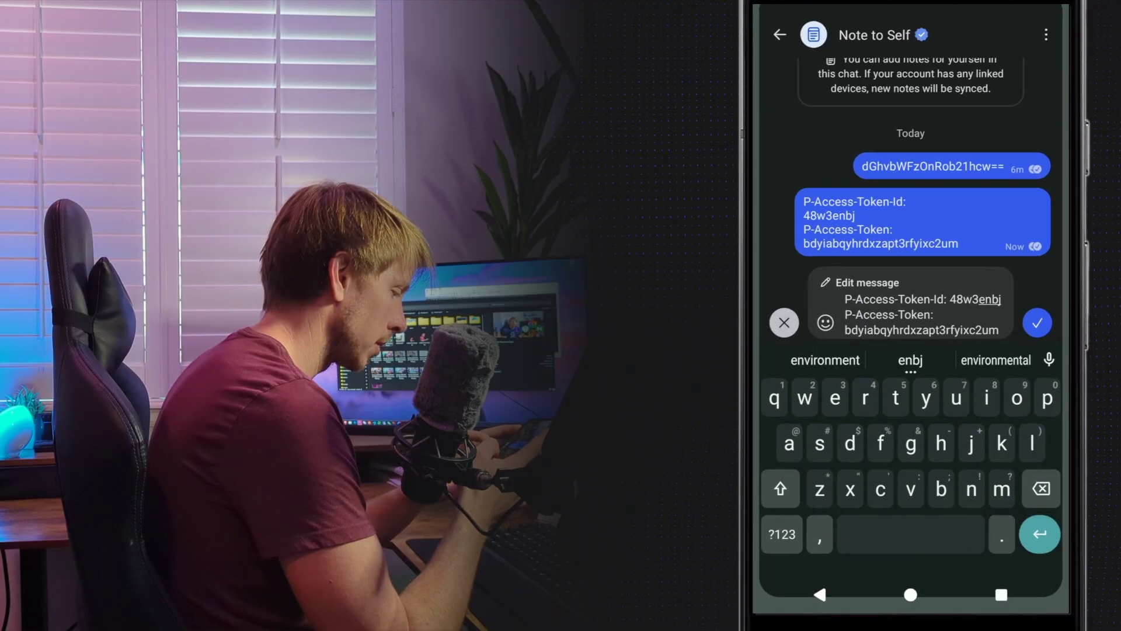
double_click(859, 318)
left_click(830, 288)
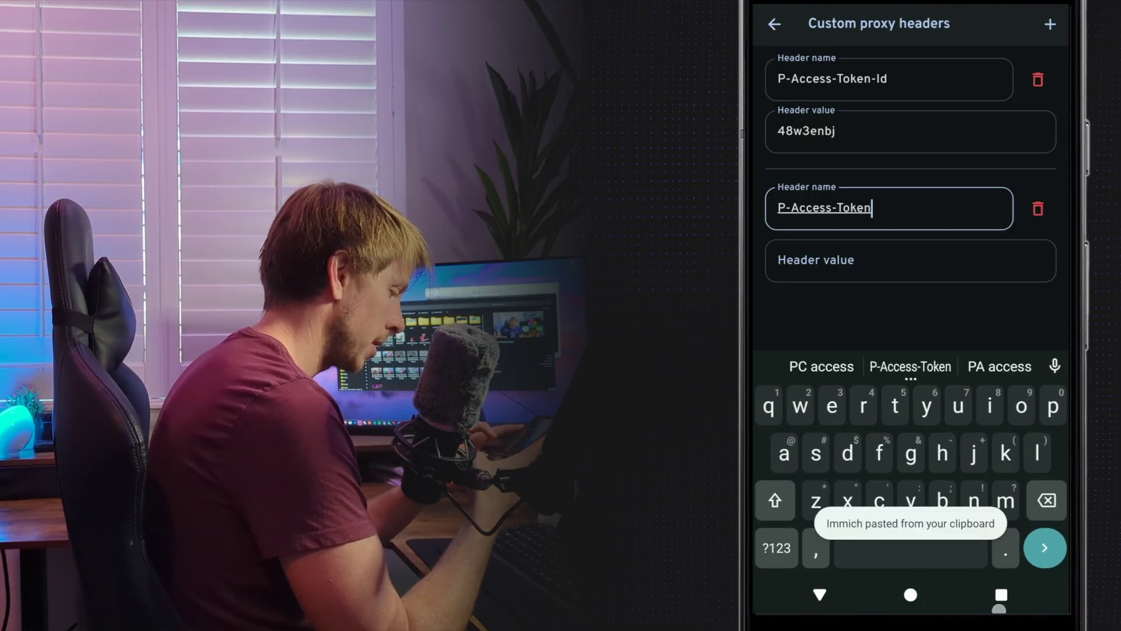
left_click(1001, 595)
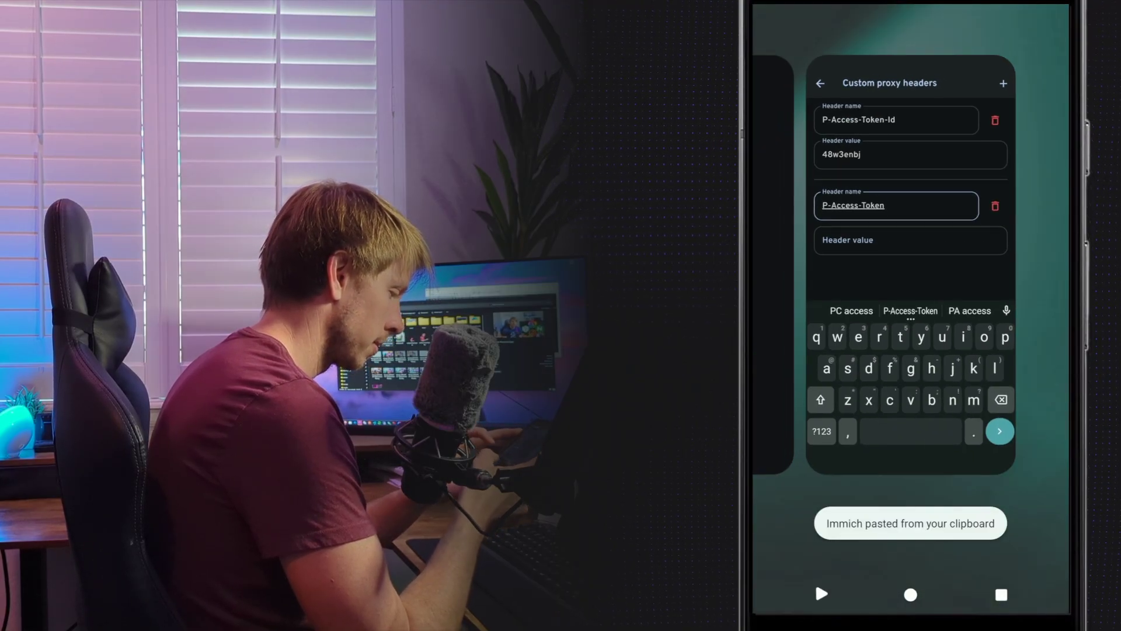
left_click(1001, 594)
double_click(922, 334)
left_click(862, 304)
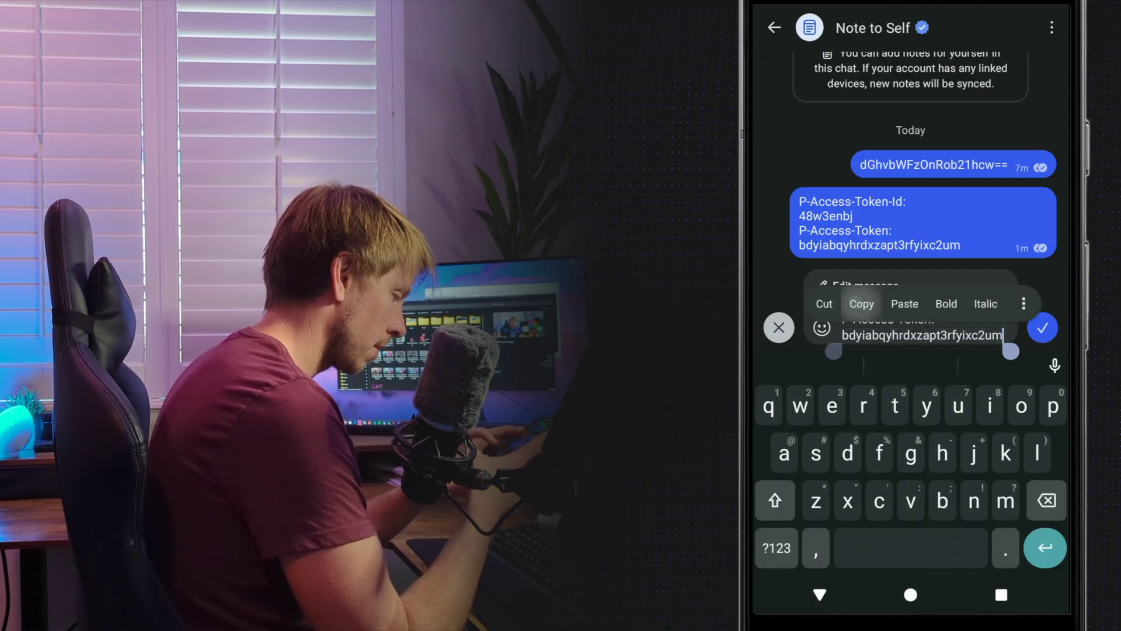
- Paste the access token as the P-Access-Token header value, then back out to the login screen
left_click(1002, 594)
left_click(1001, 594)
left_click(826, 258)
left_click(808, 268)
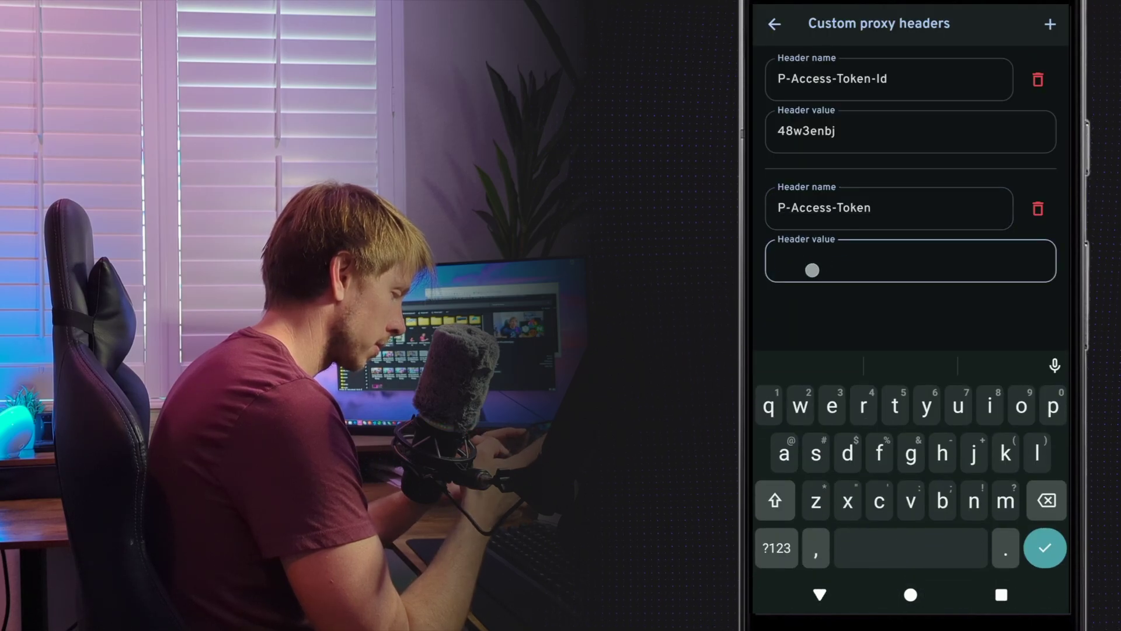
left_click(808, 234)
left_click(774, 24)
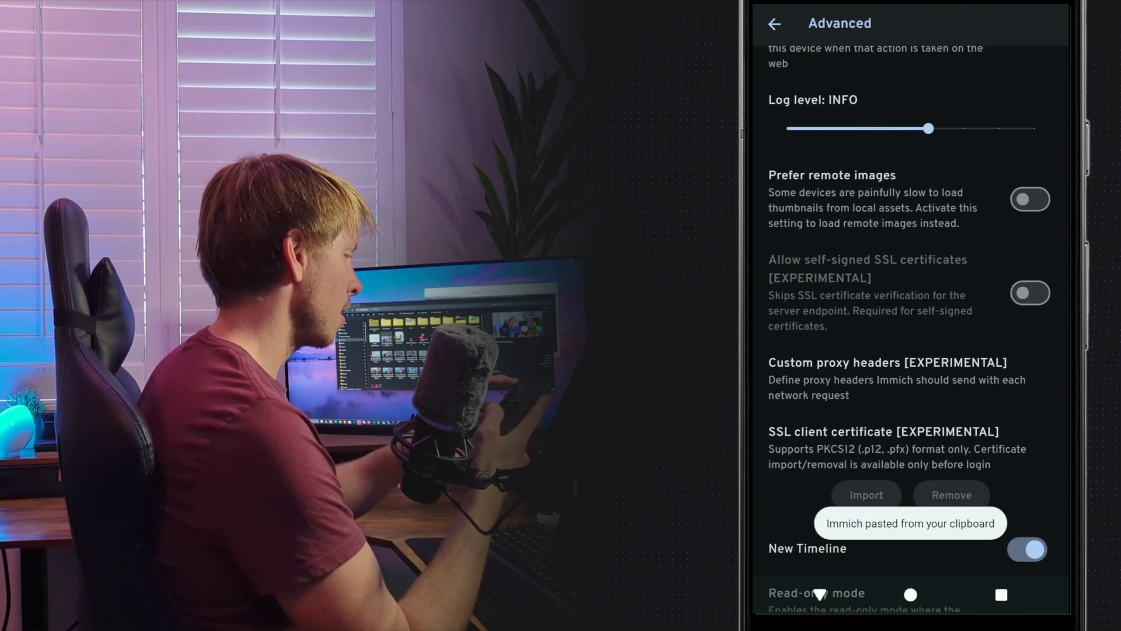
left_click(775, 24)
left_click(774, 24)
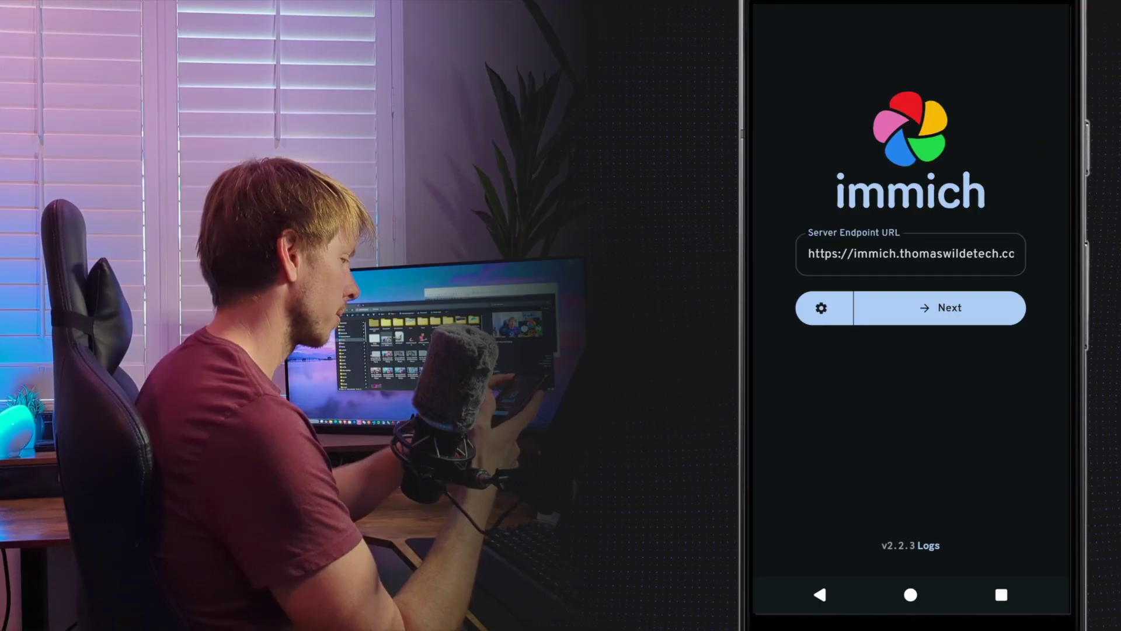
- Connect to the Immich server, log in, browse the Photos timeline, then go to the home screen
left_click(940, 308)
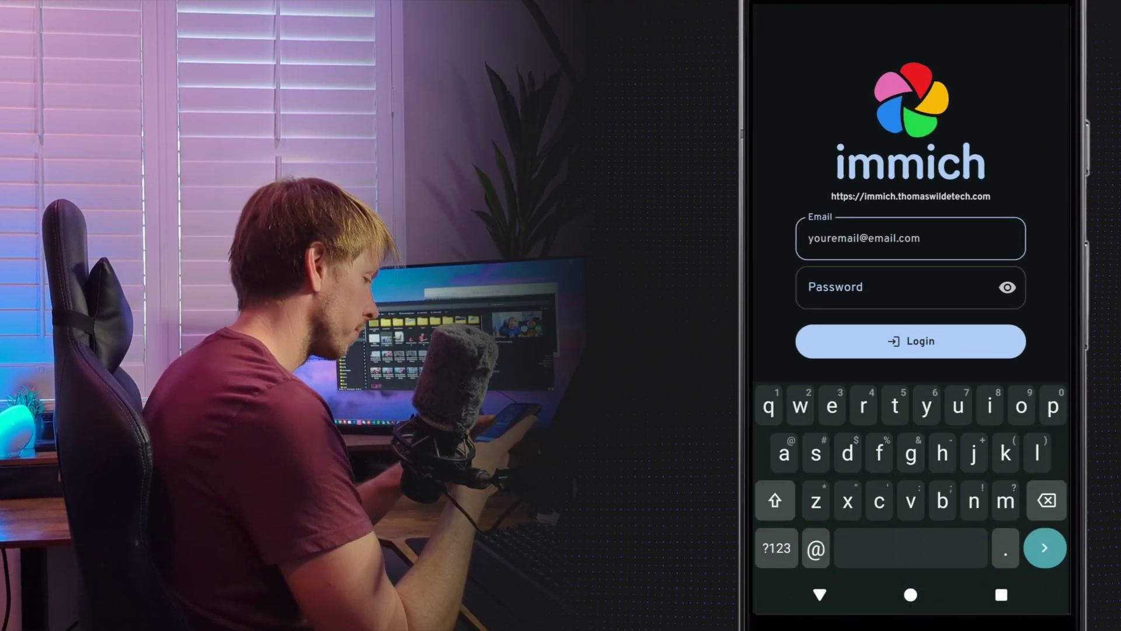
type("th")
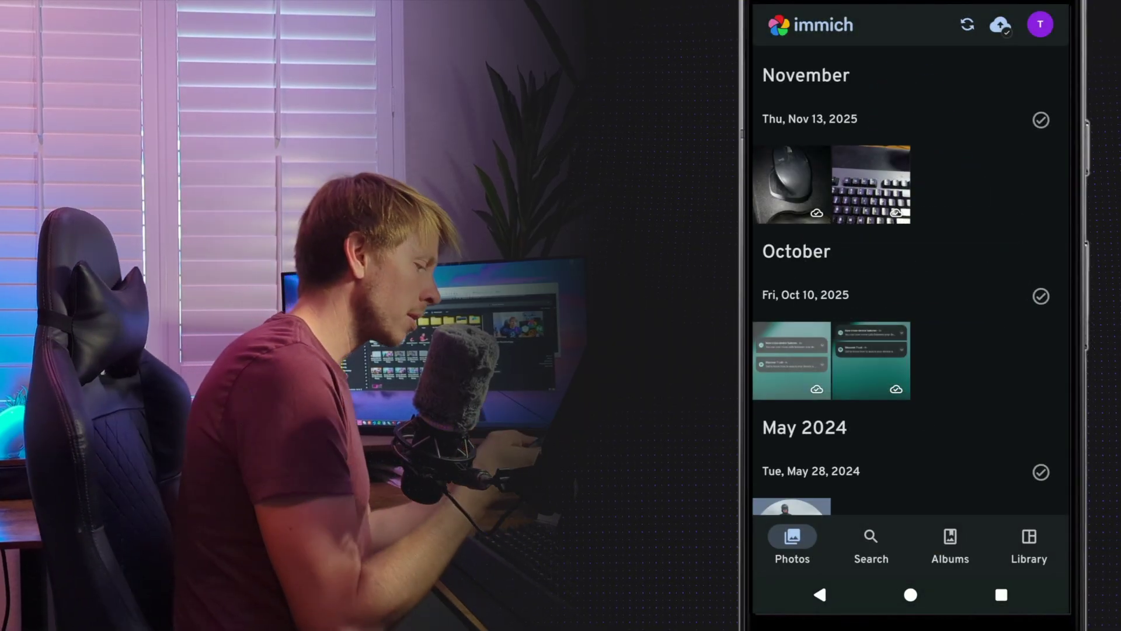
left_click_drag(996, 439, 941, 483)
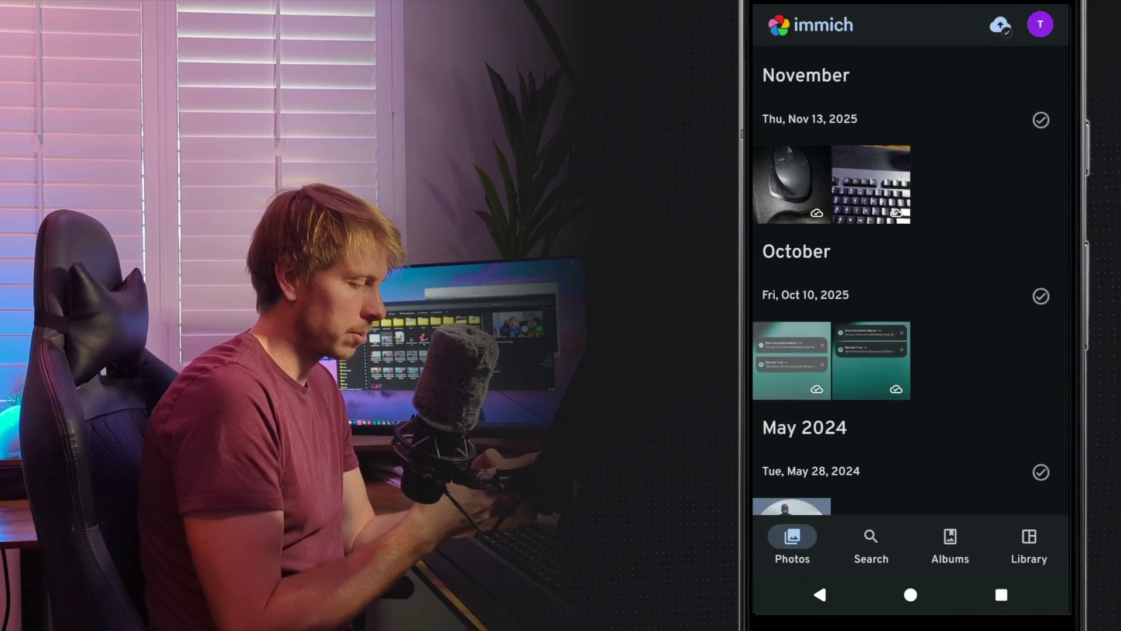
left_click(912, 602)
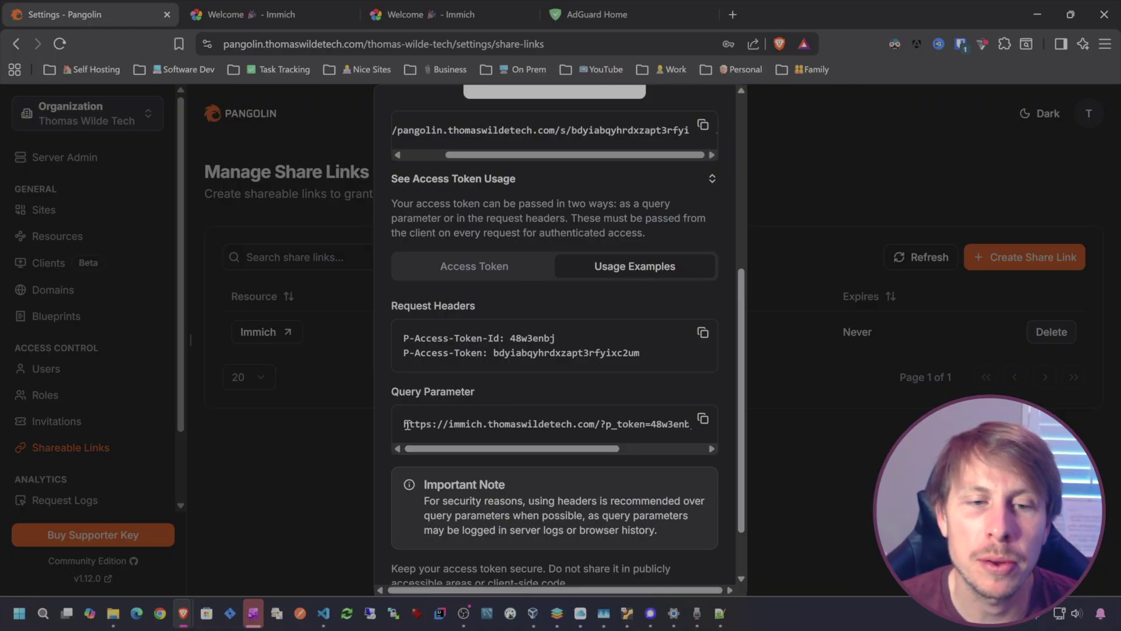
- Review the Immich Mobile Phone link's Query Parameter URL, then dismiss the share-link details
left_click_drag(406, 423, 708, 432)
scroll(502, 193, "up", 1)
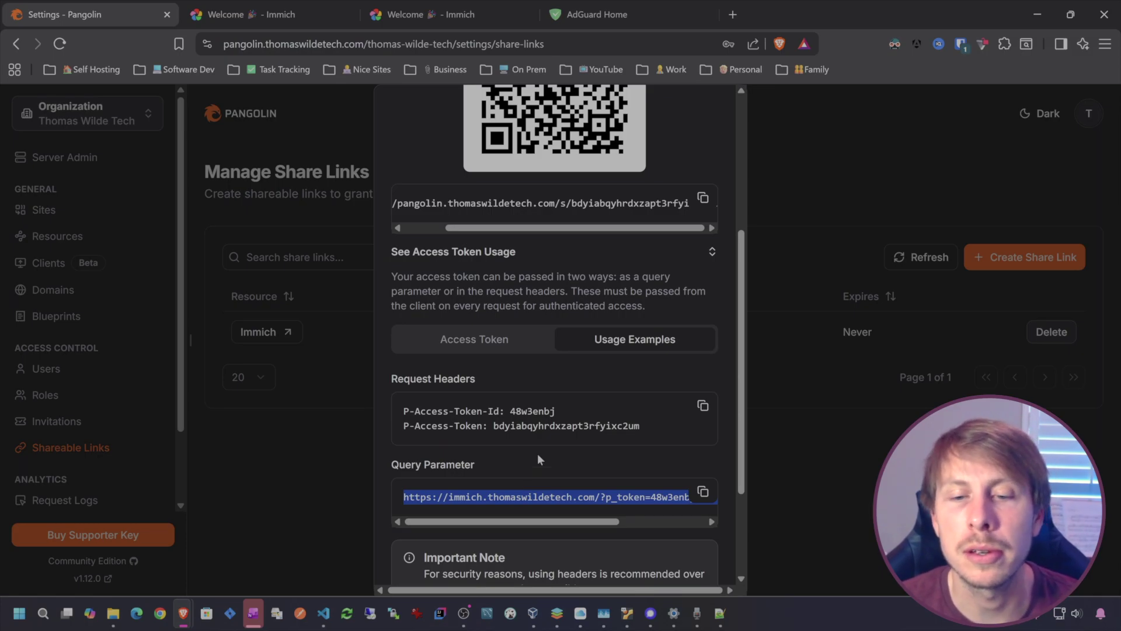
scroll(537, 453, "down", 1)
scroll(596, 327, "down", 1)
scroll(597, 334, "up", 5)
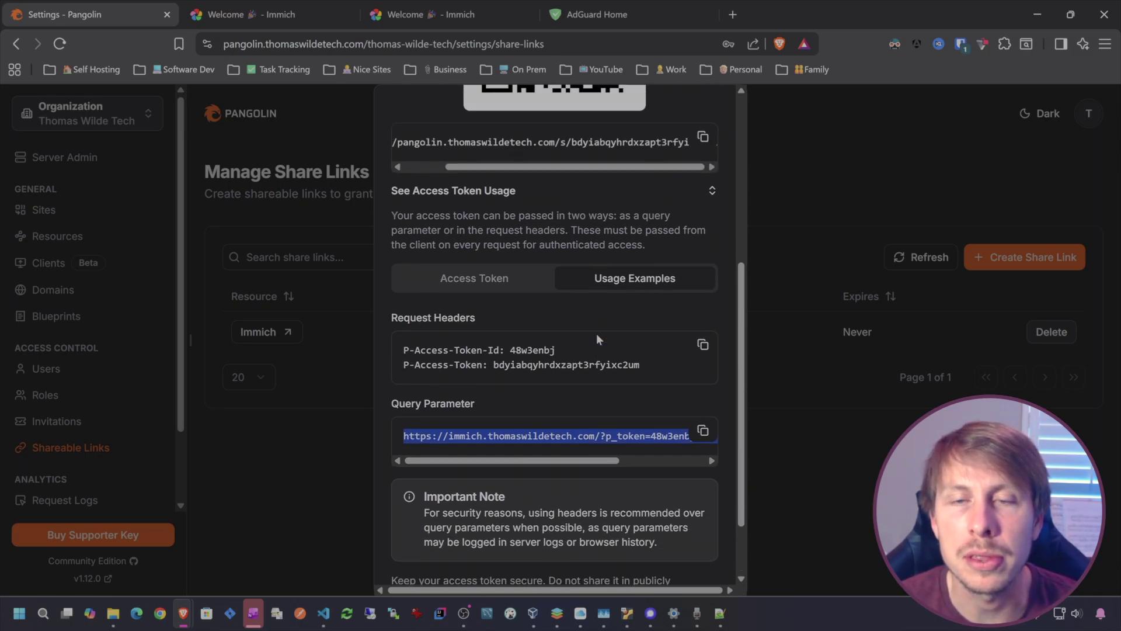
scroll(685, 221, "down", 5)
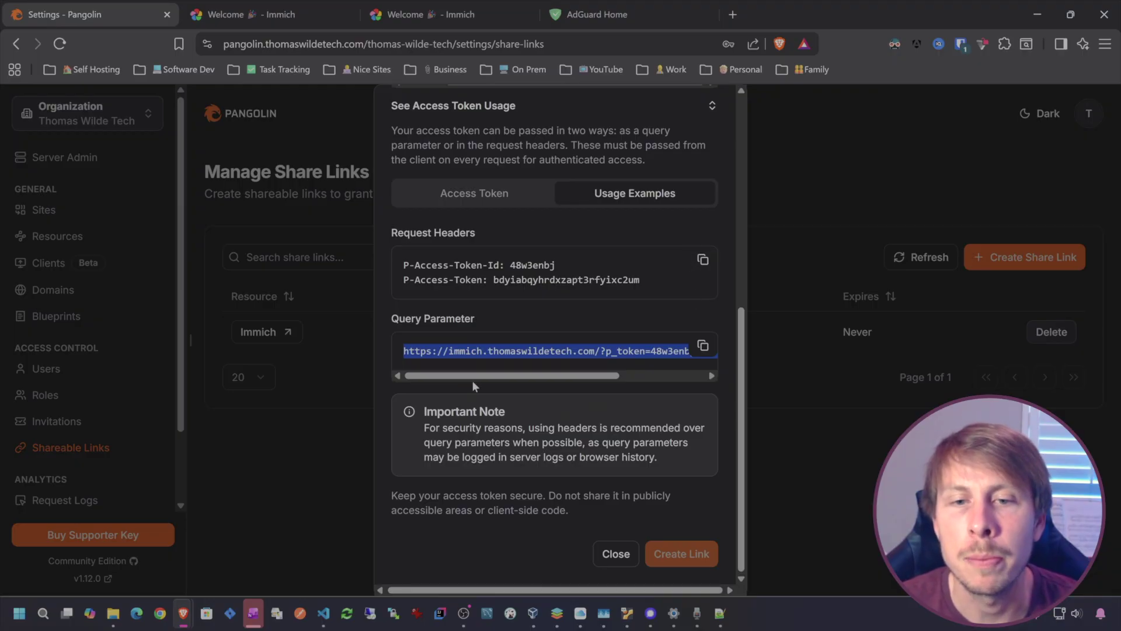
mouse_move(588, 378)
left_mouse_down()
mouse_move(670, 377)
mouse_move(588, 377)
left_mouse_up()
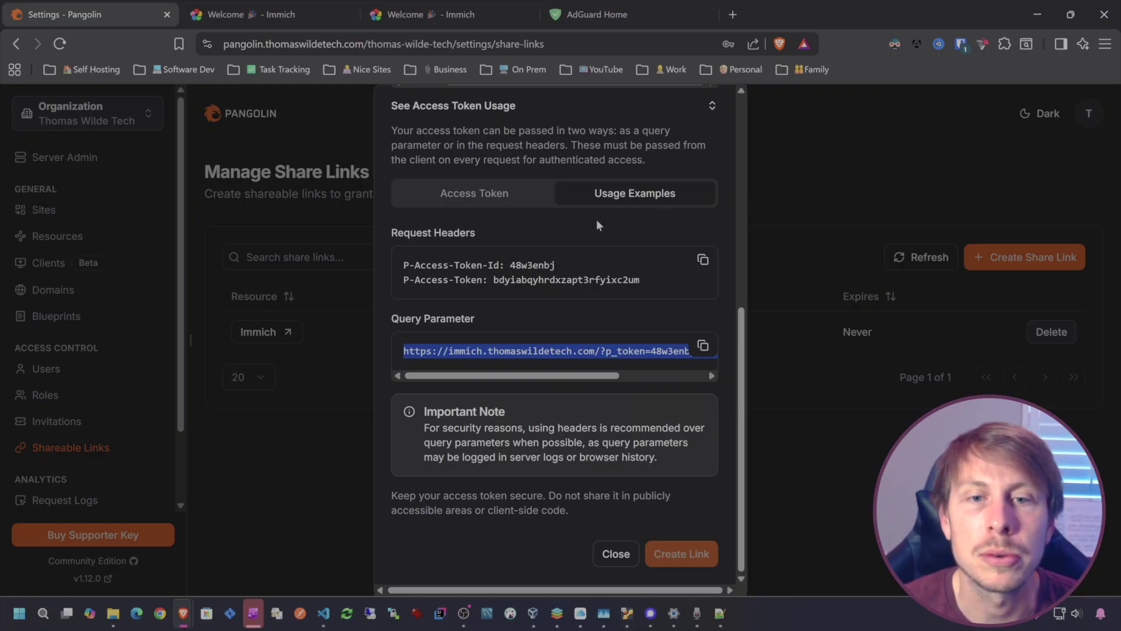
scroll(597, 220, "up", 3)
scroll(597, 224, "up", 2)
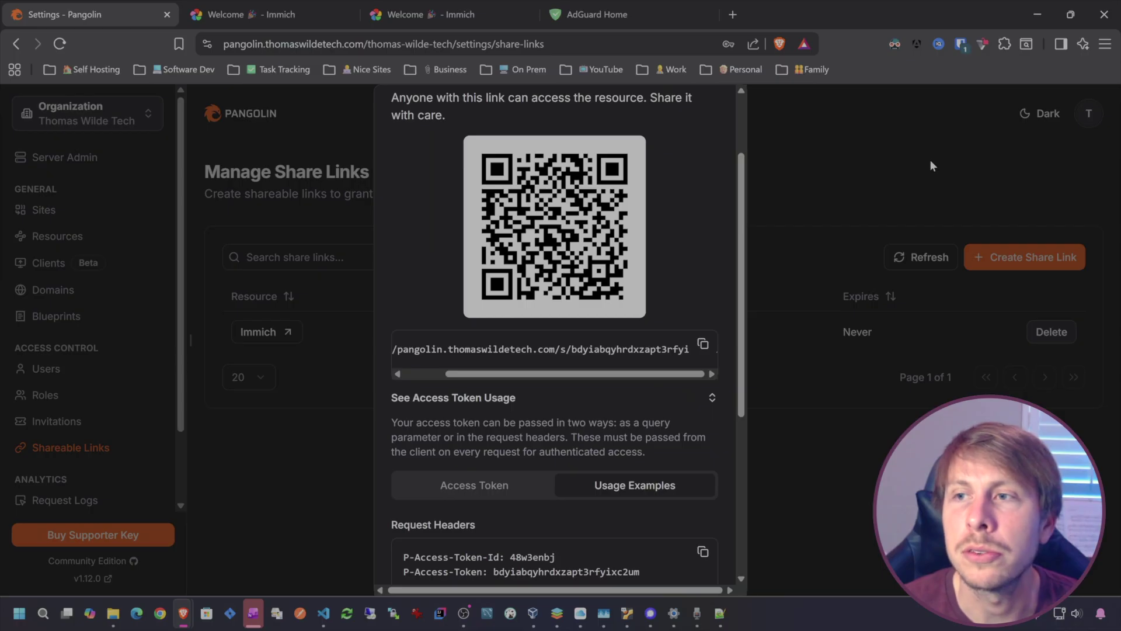
left_click(930, 163)
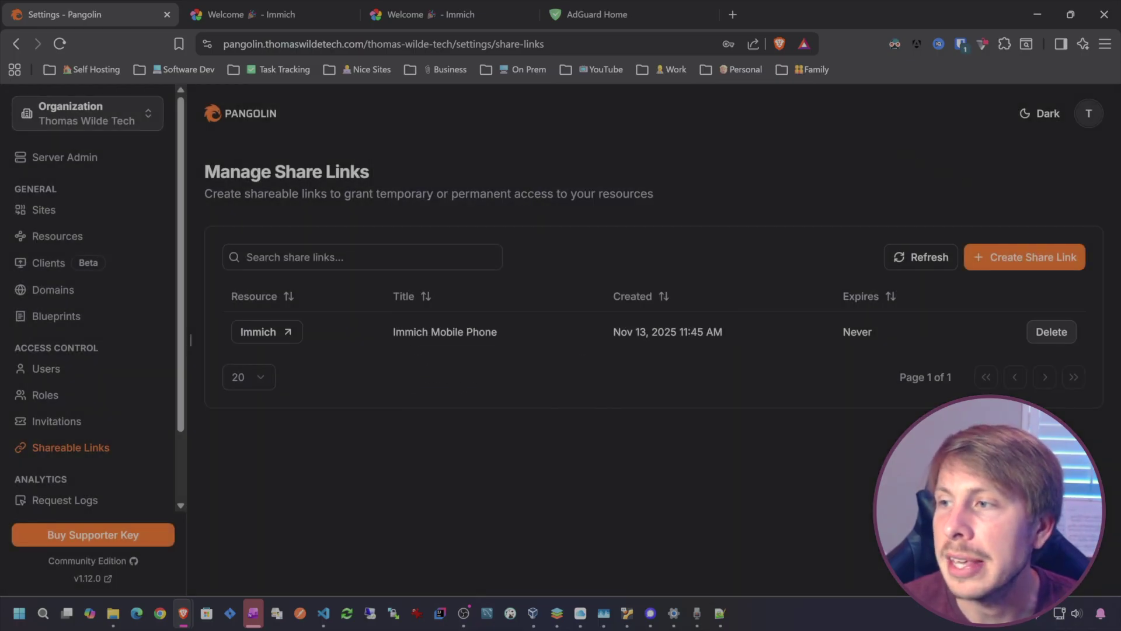
- Load the copied Immich web address in a new Brave private window
left_click_drag(1120, 184, 613, 67)
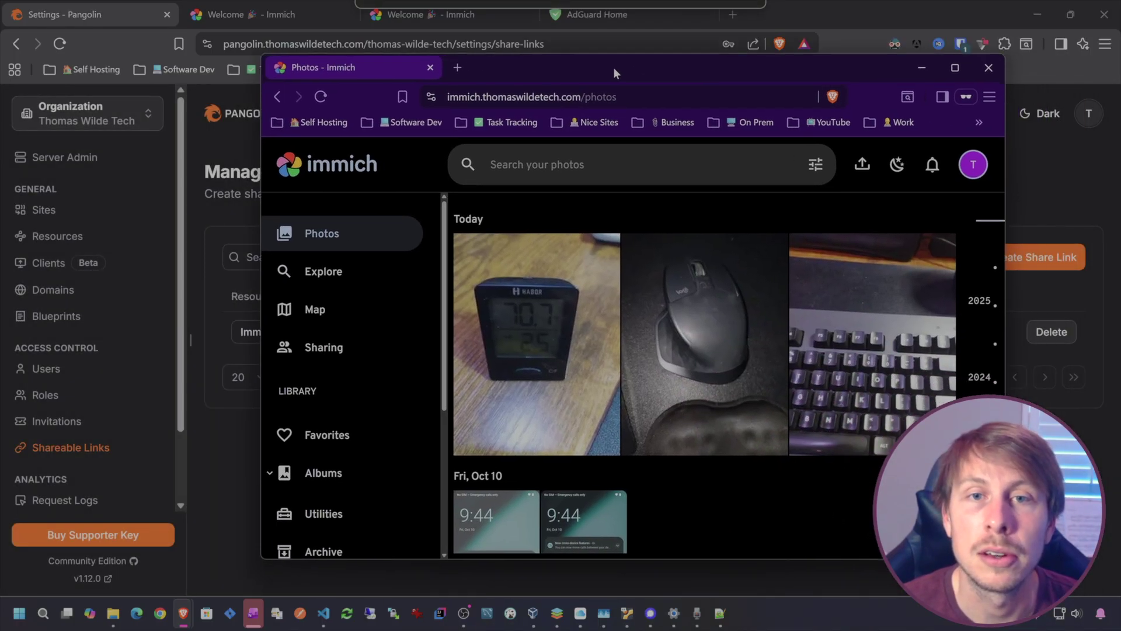
left_click(581, 97)
key("ctrl+c")
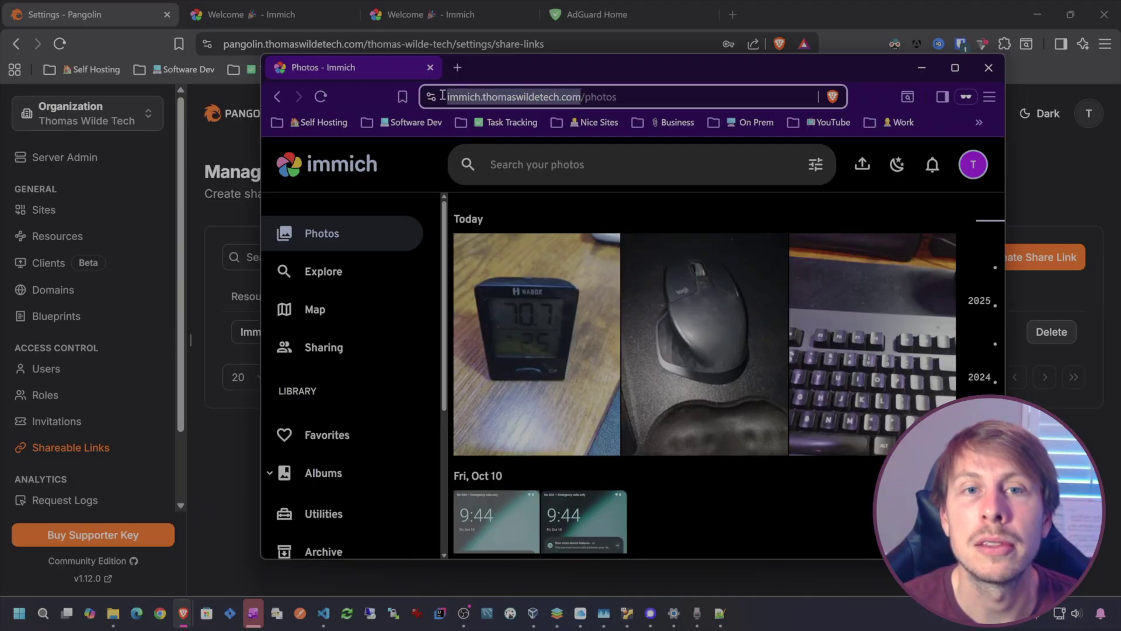
key("ctrl+w")
left_click(1104, 44)
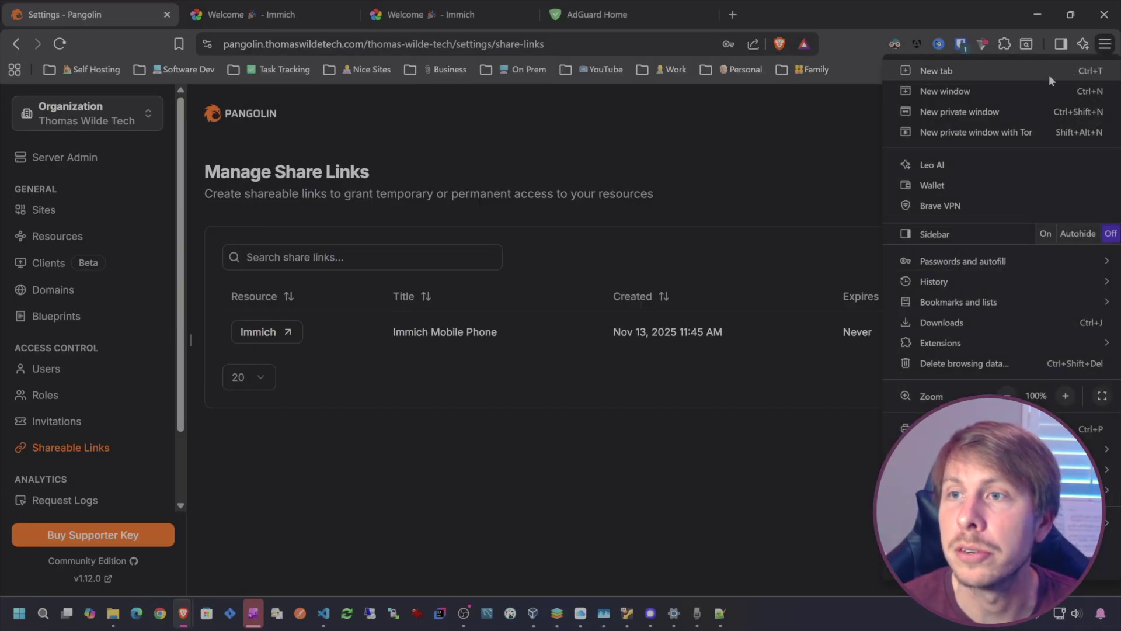
left_click(934, 107)
key("ctrl+v")
key("Return")
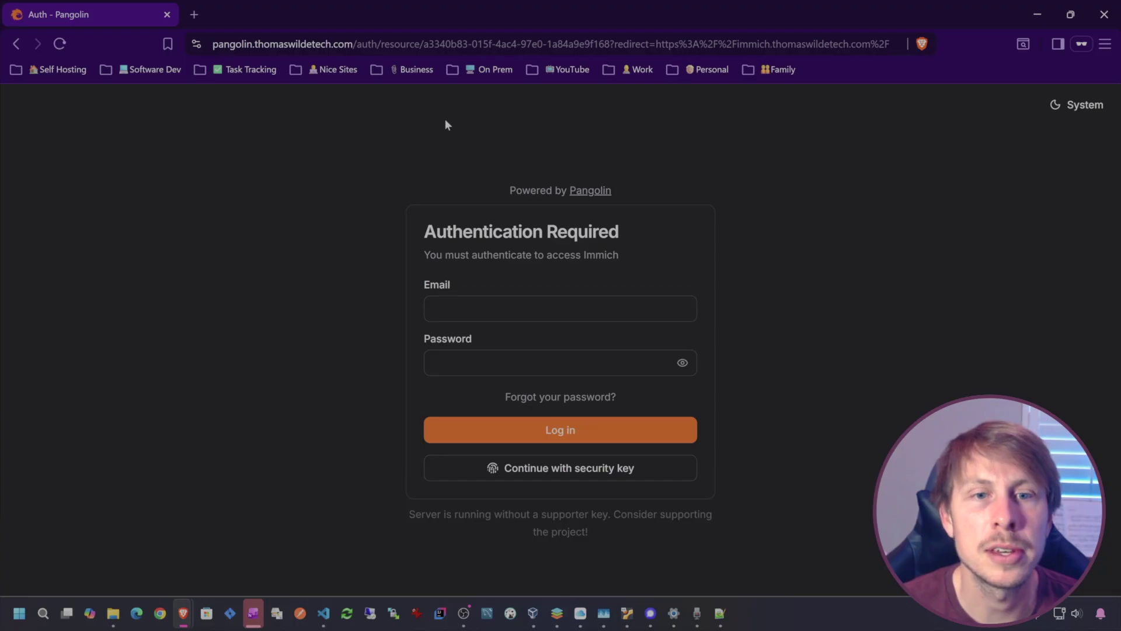
- Shrink the private window and move it out of the way
key("super+Down")
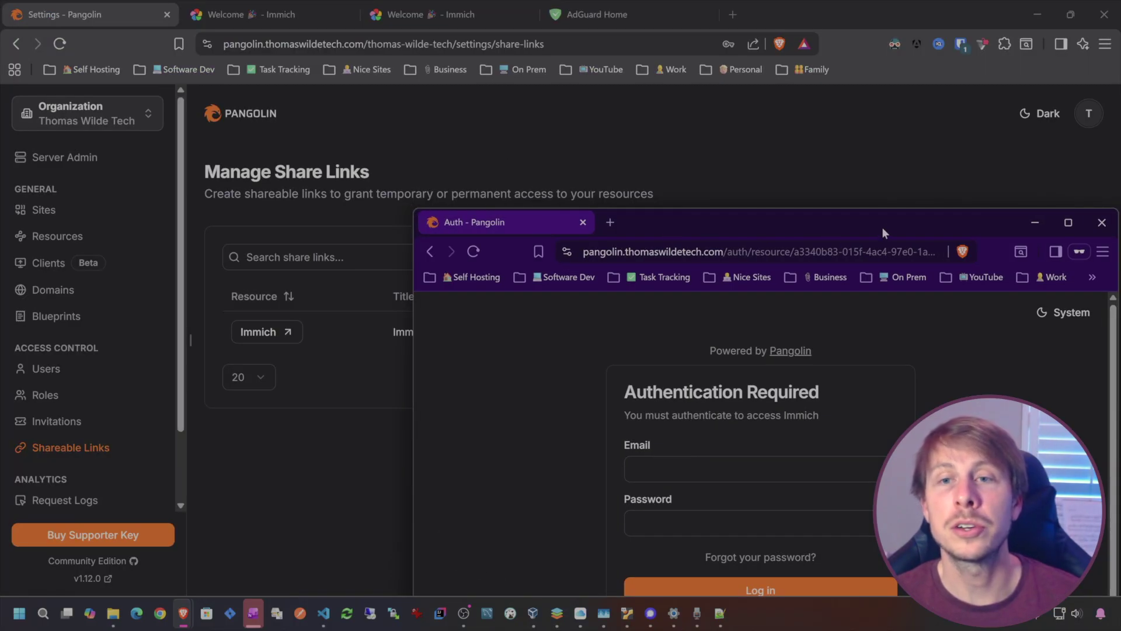
left_click_drag(882, 229, 741, 83)
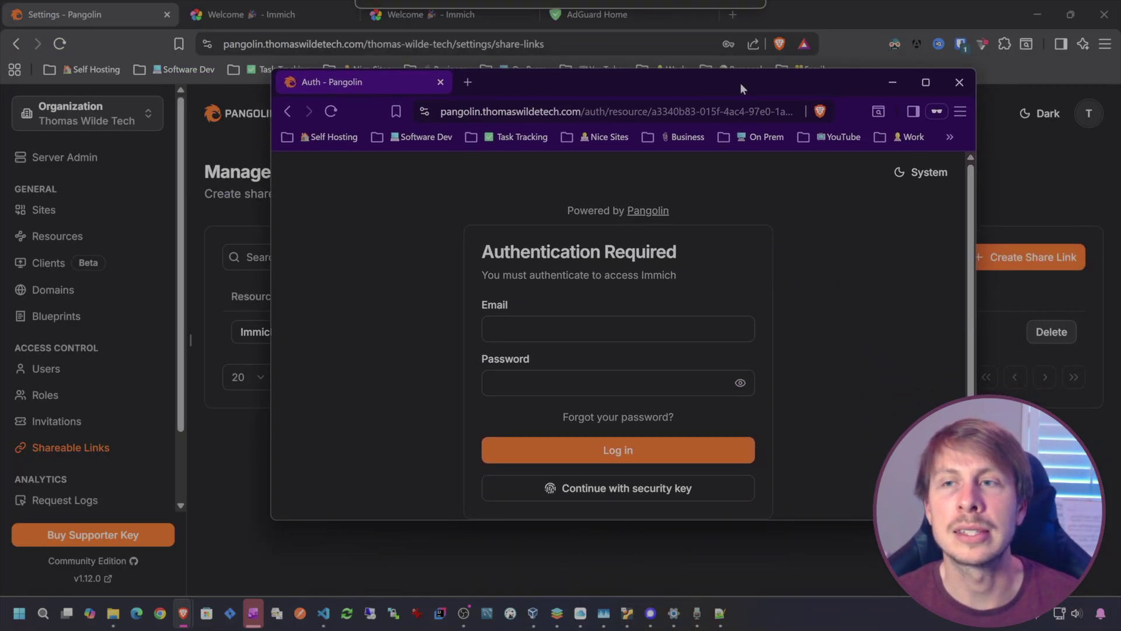
key("super+shift+Right")
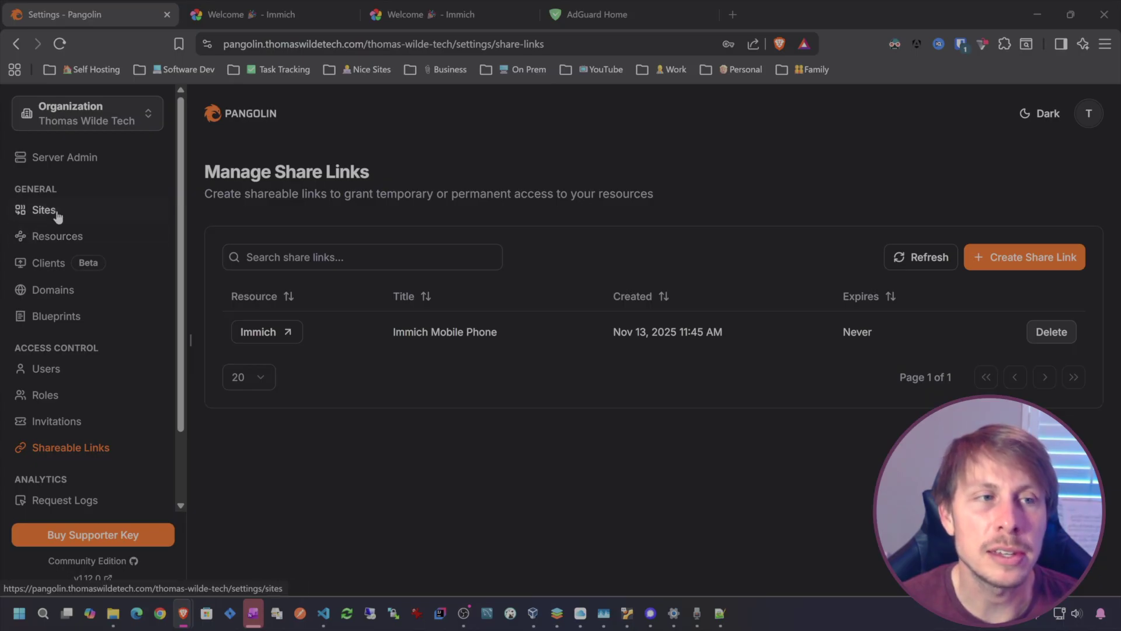
- Open the Immich resource's Authentication settings and inspect its methods, noting email codes need SMTP
left_click(57, 234)
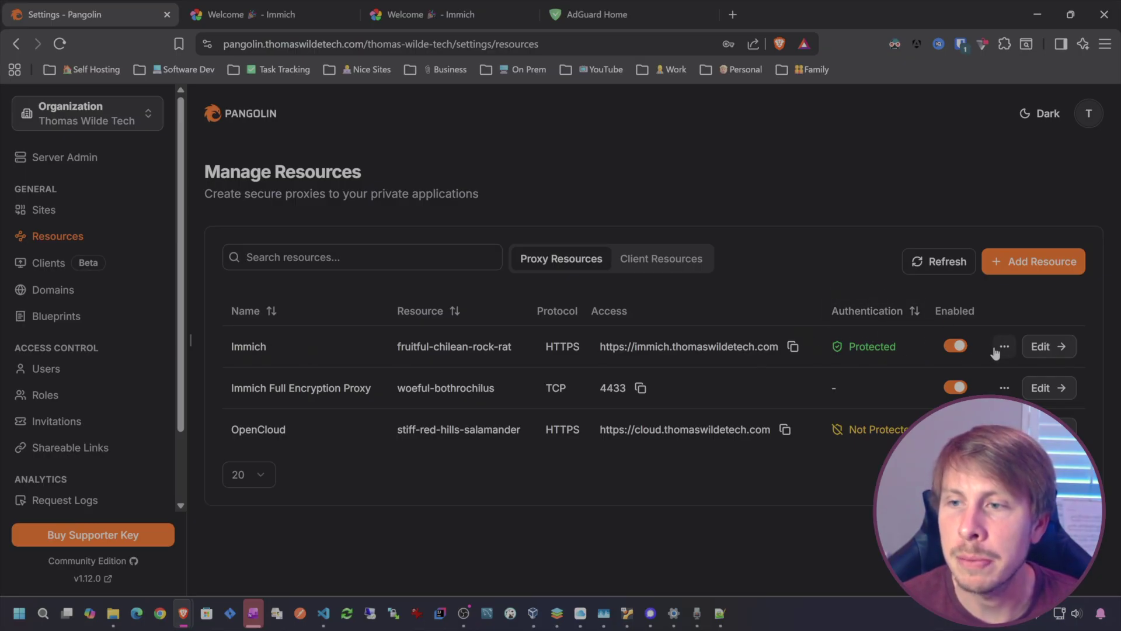
left_click(1048, 351)
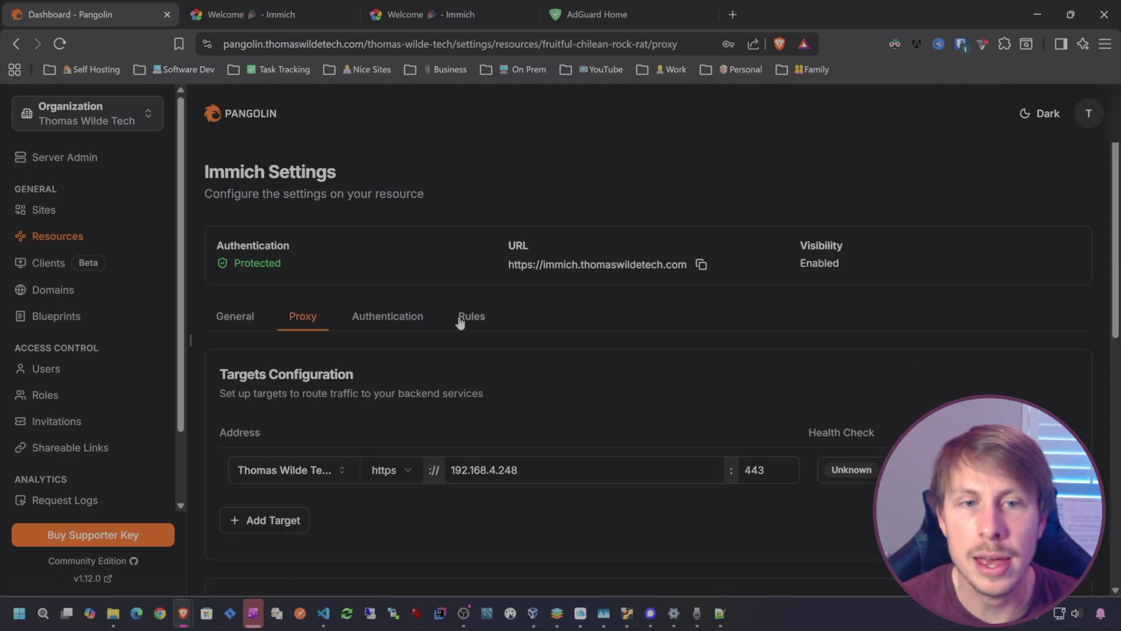
left_click(392, 316)
scroll(434, 175, "down", 10)
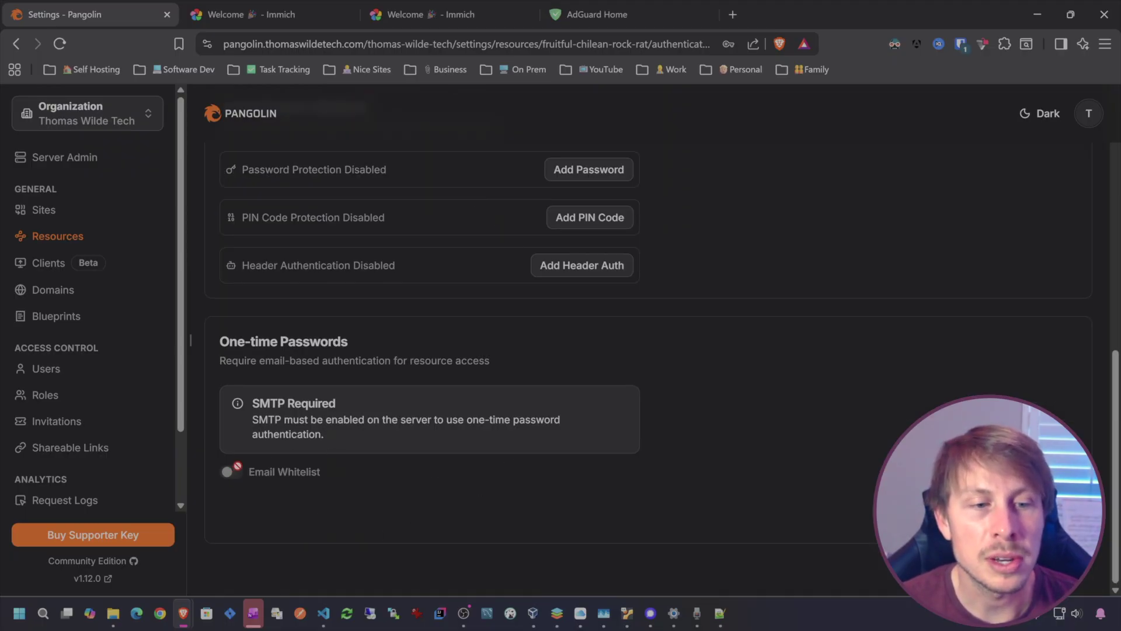
left_click_drag(331, 446, 242, 403)
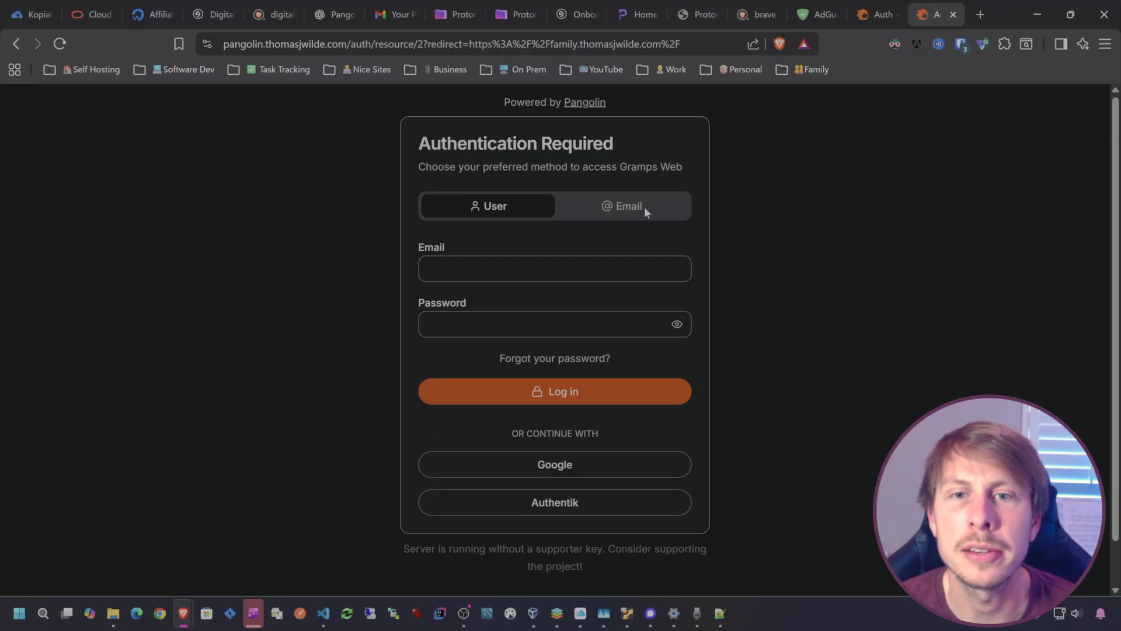
left_click(608, 205)
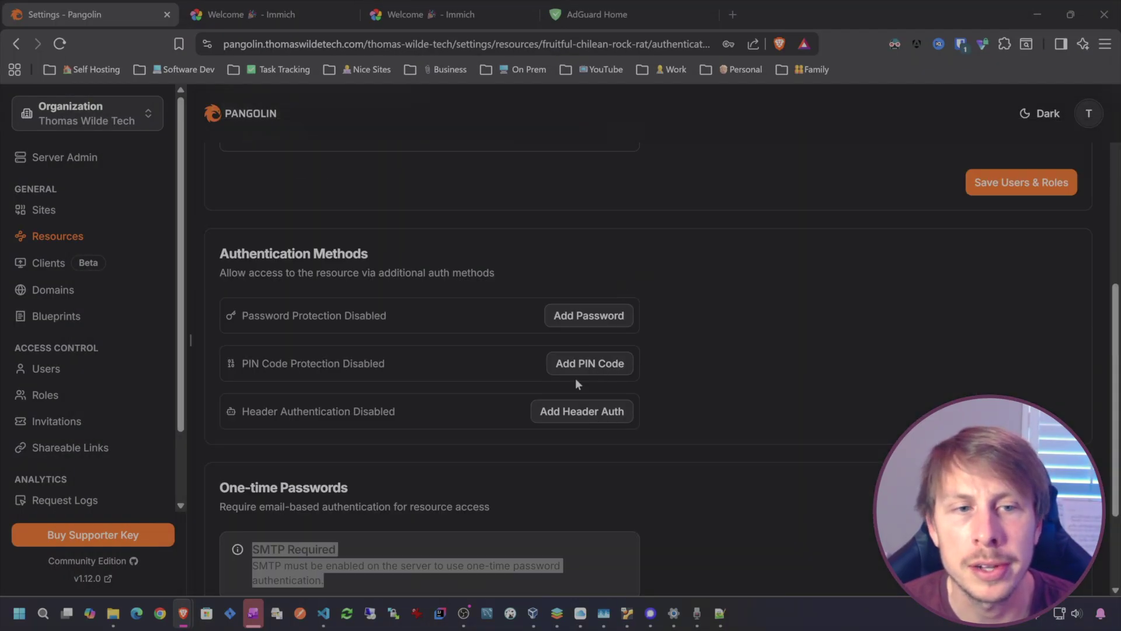
- Enable PIN code protection on the Immich resource with a six-digit PIN
left_click(592, 361)
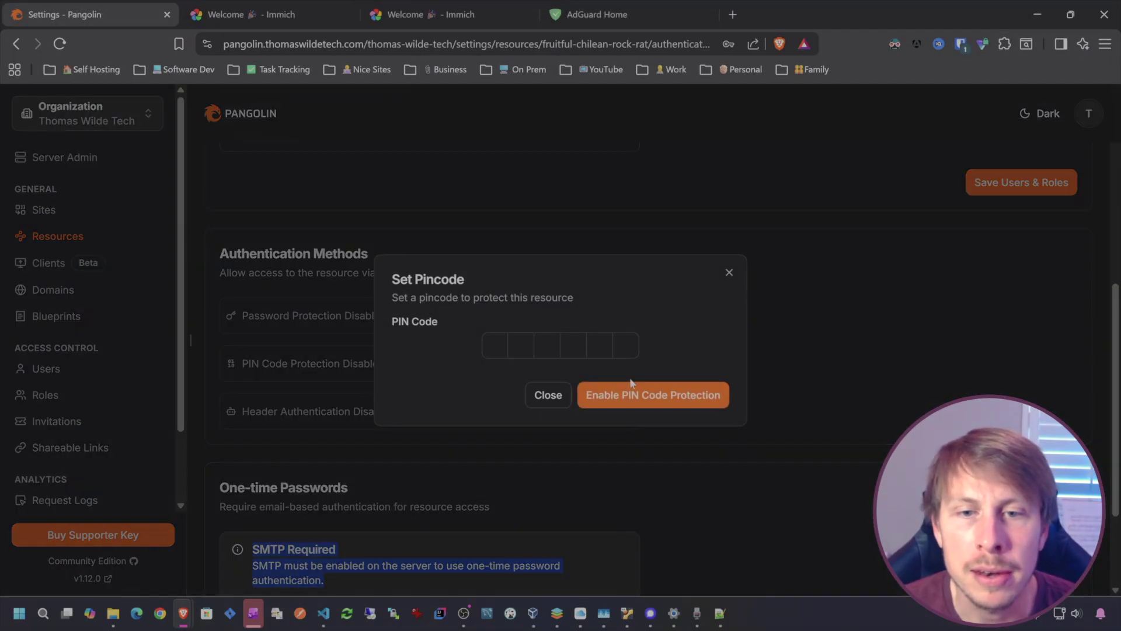
left_click(495, 345)
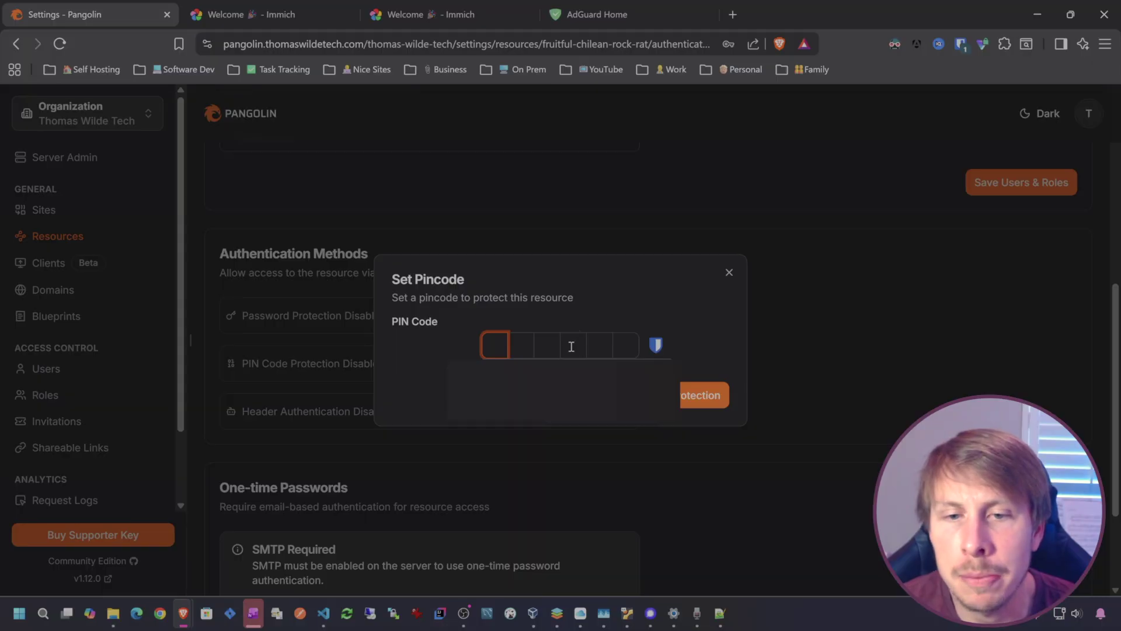
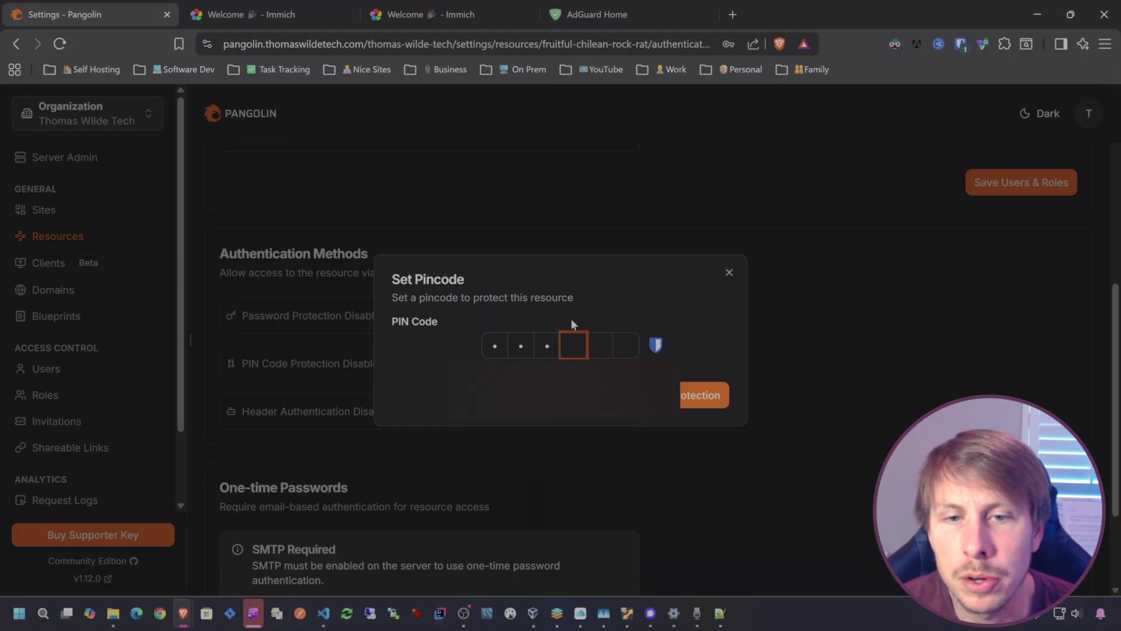
left_click(689, 406)
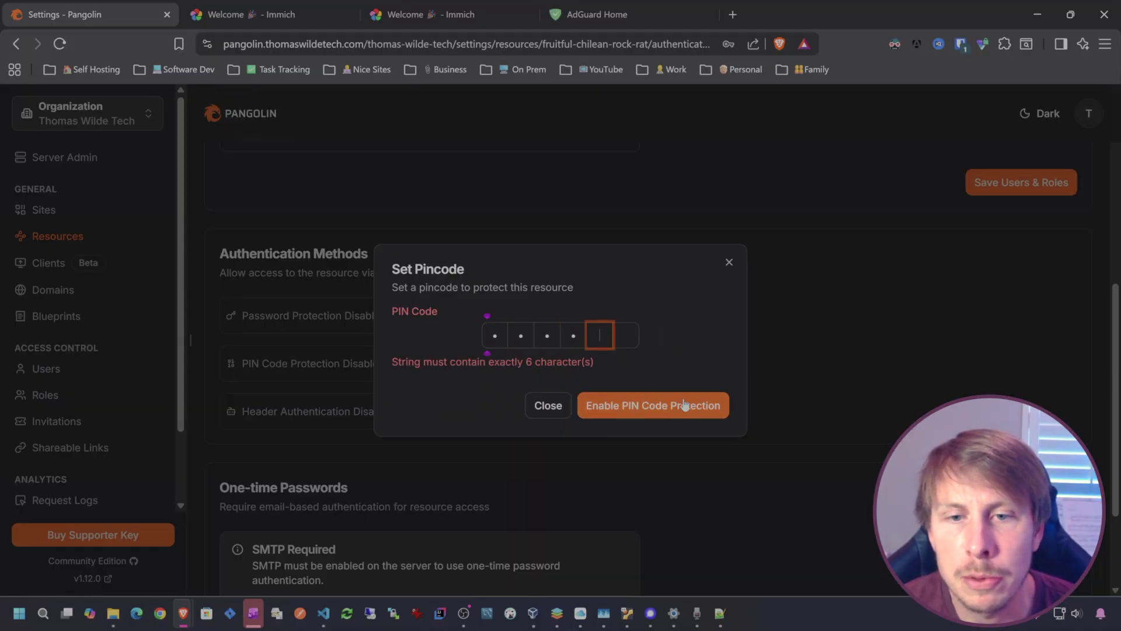
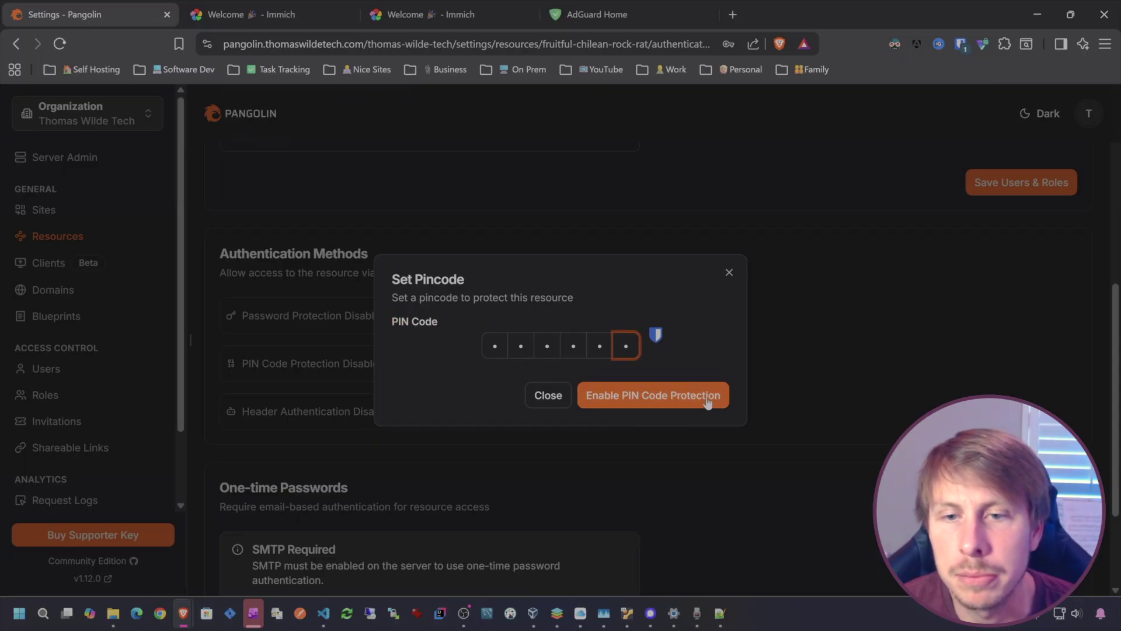
left_click(708, 399)
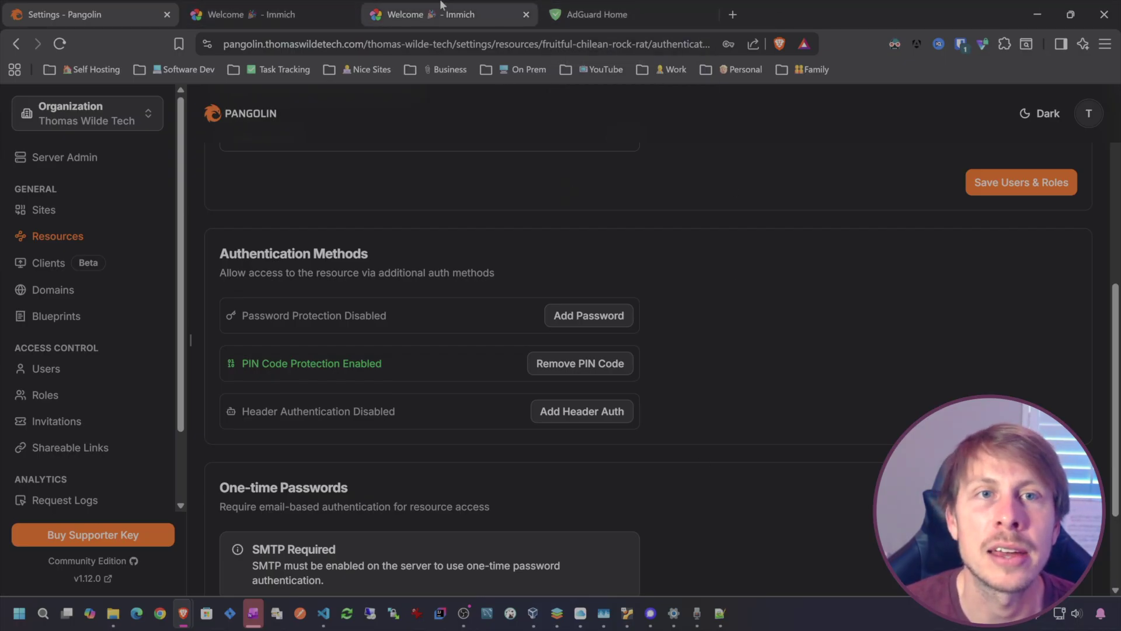
key("alt+Tab")
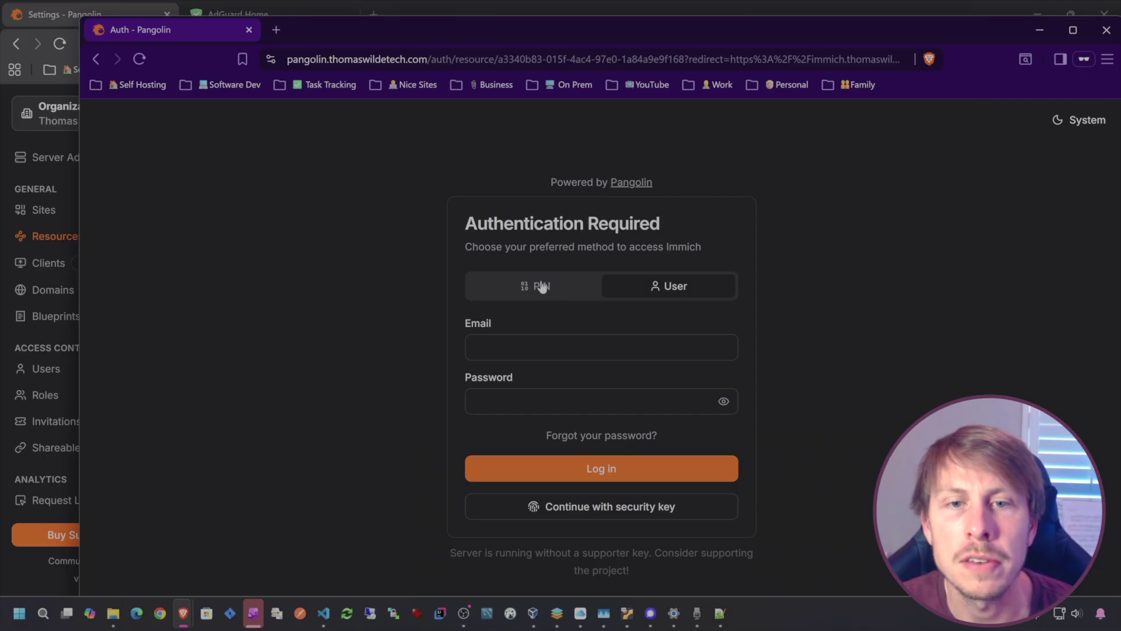
- Pass the Pangolin gate with the six-digit PIN in the private window, then log in to Immich
left_click_drag(440, 25, 412, 14)
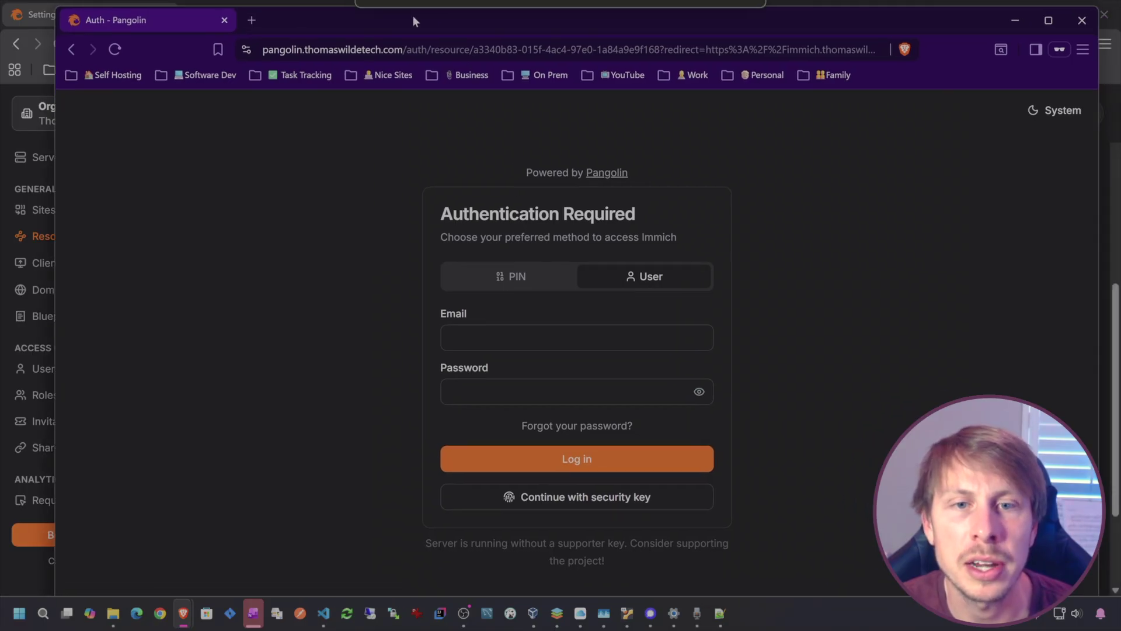
left_click(517, 278)
left_click(524, 400)
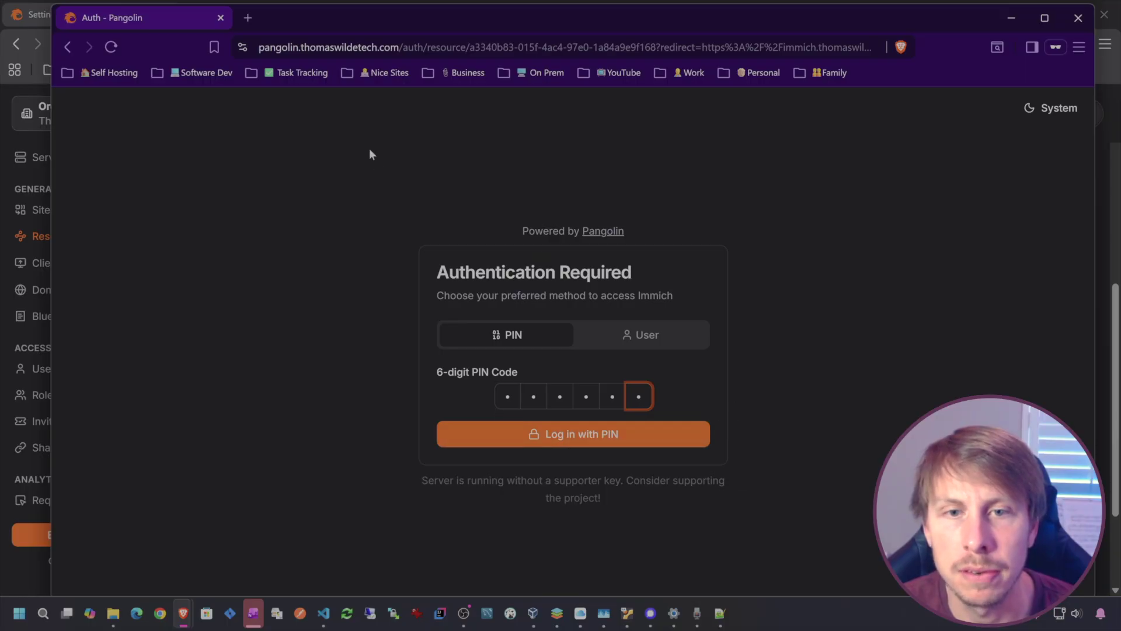
left_click(599, 439)
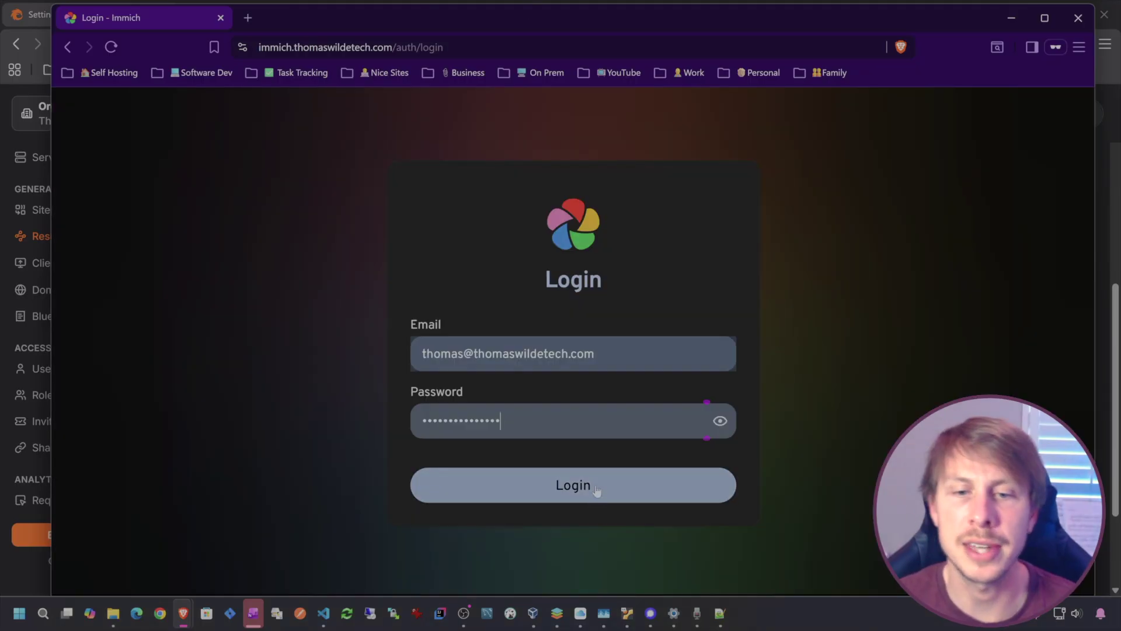
left_click(594, 482)
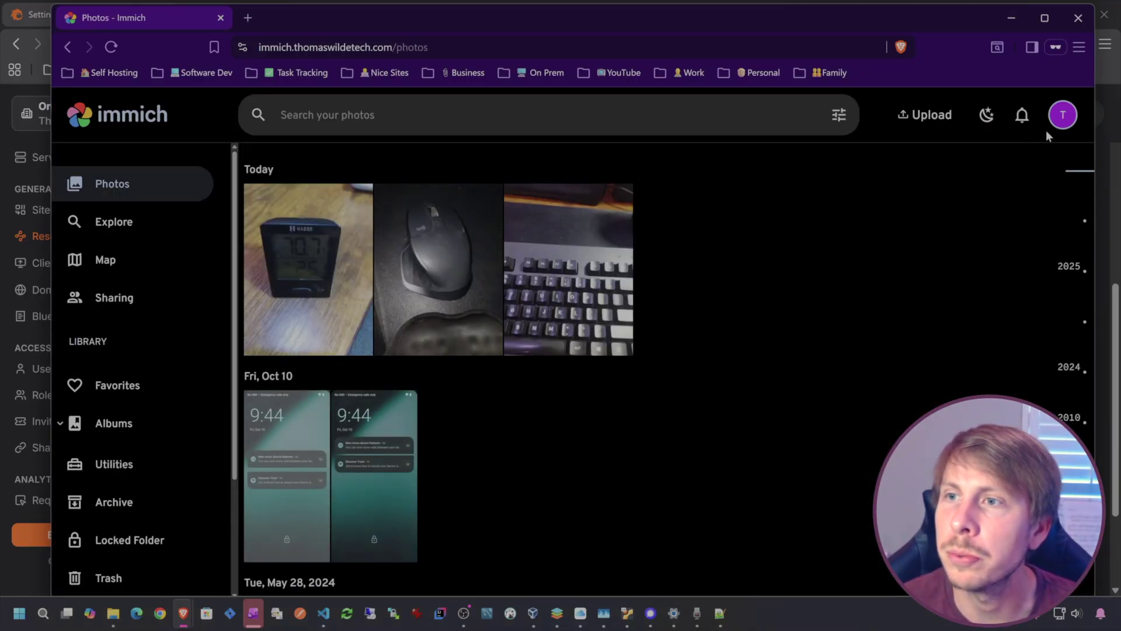
left_click(1062, 115)
- Select the three Today photos and start a share link protected by a password
left_click(730, 176)
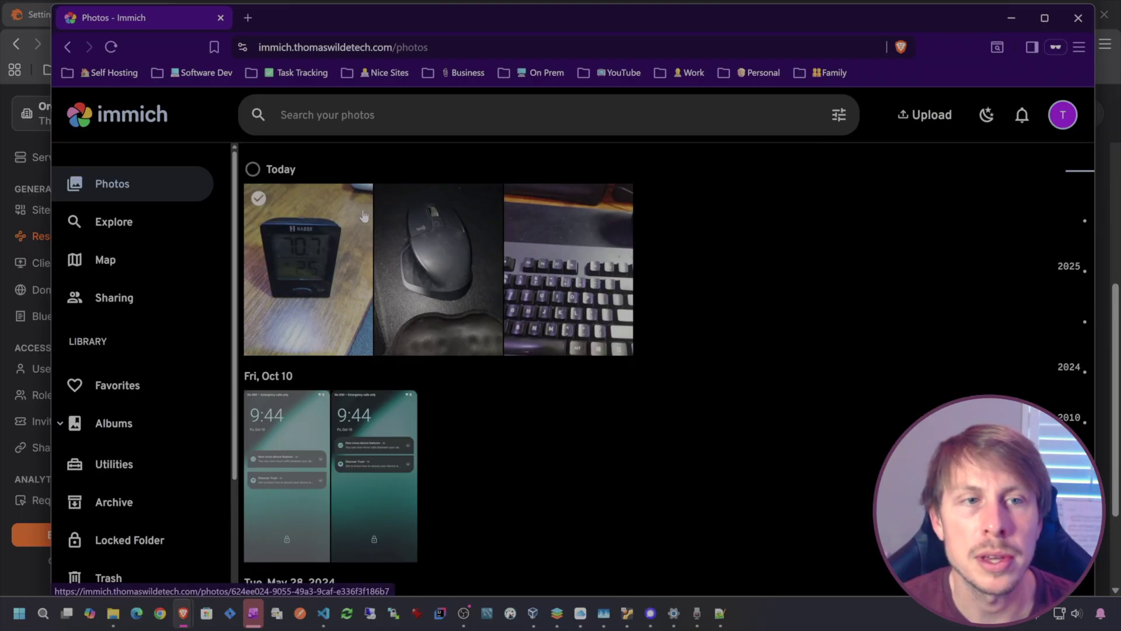
left_click(252, 168)
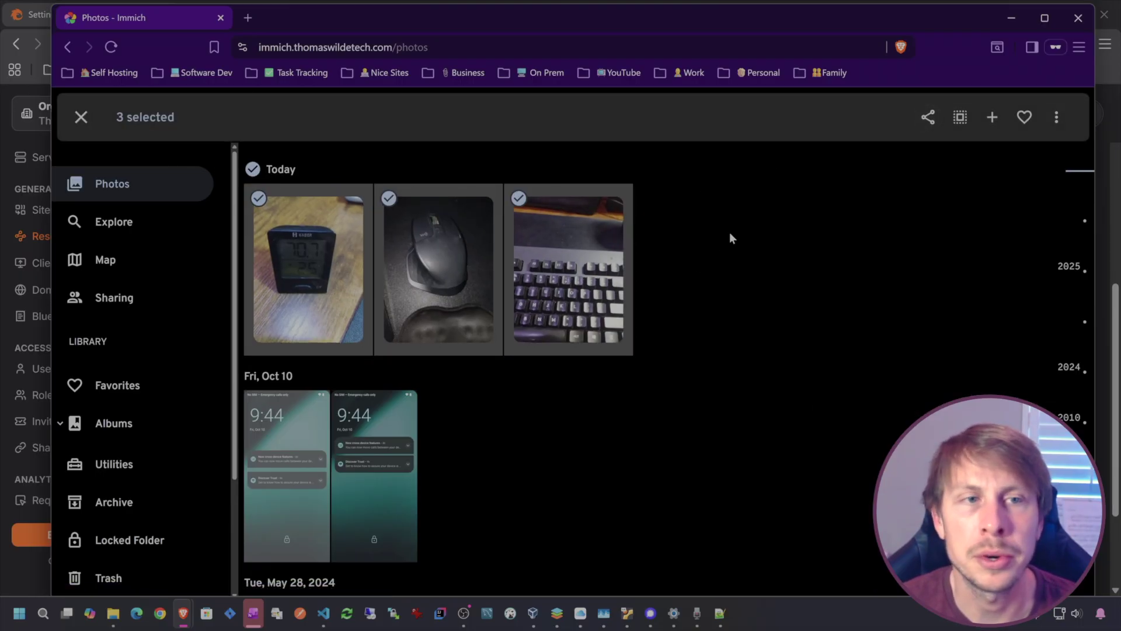
left_click(928, 117)
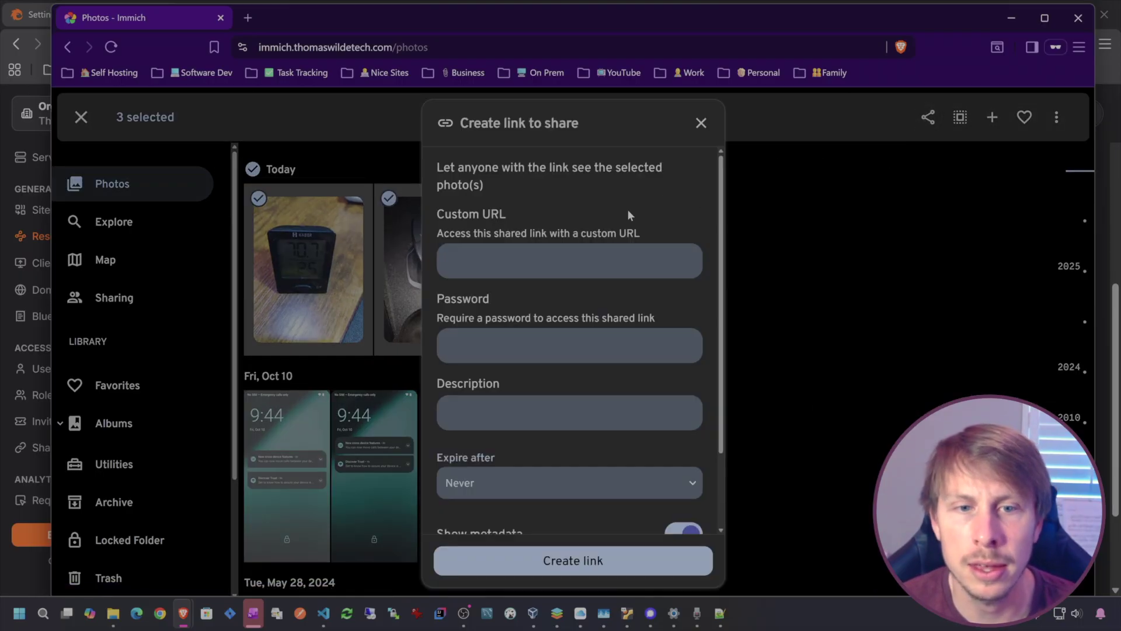
scroll(590, 245, "down", 1)
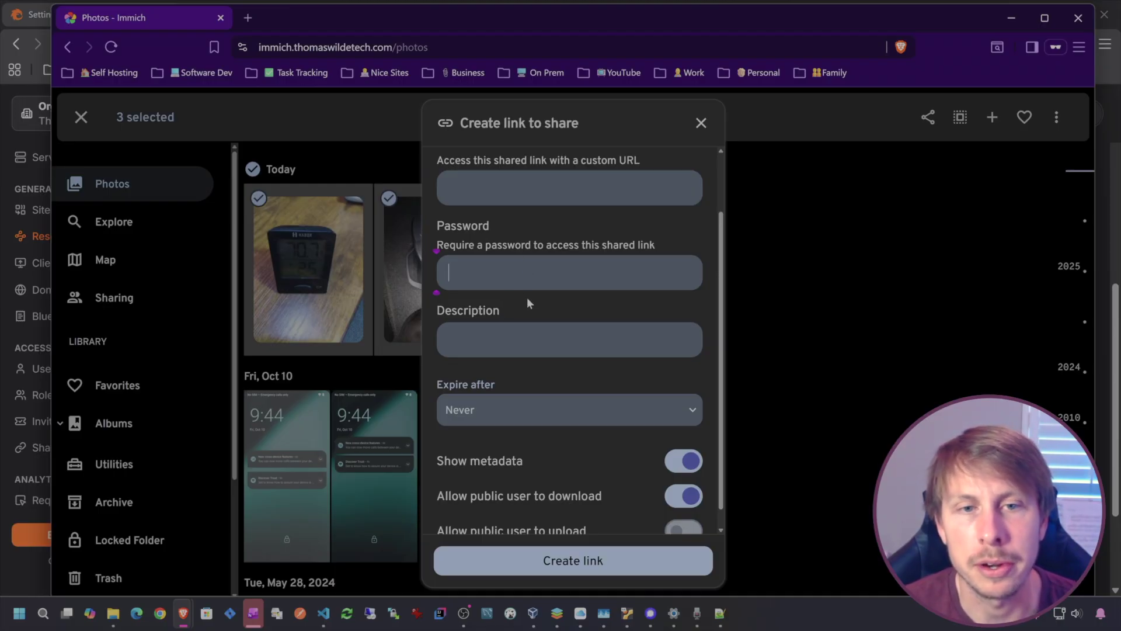
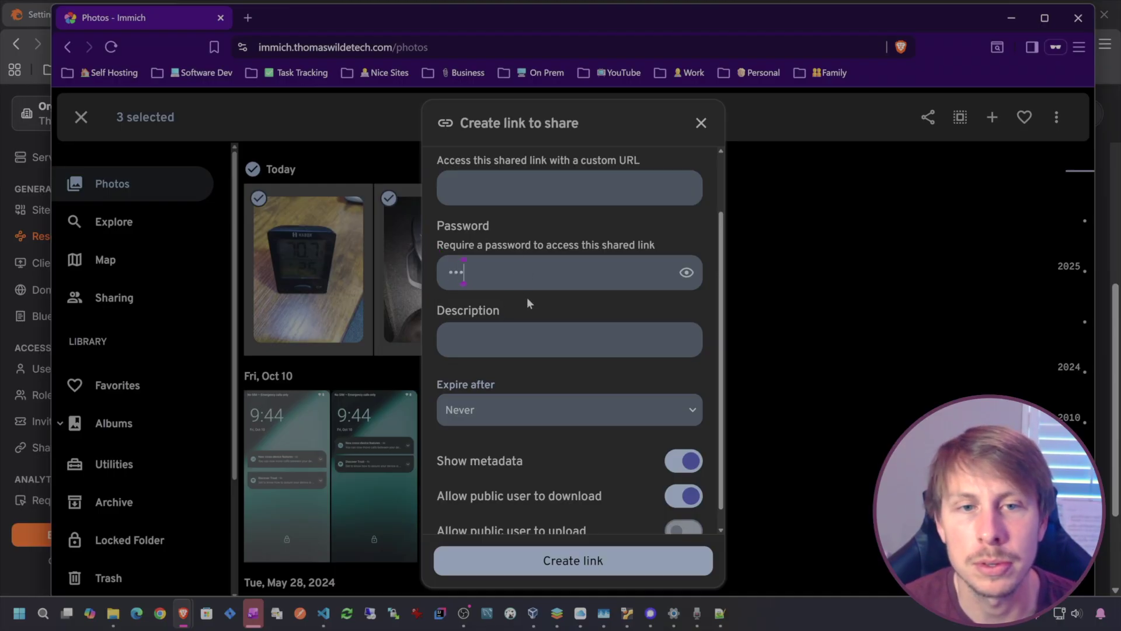
scroll(628, 240, "down", 1)
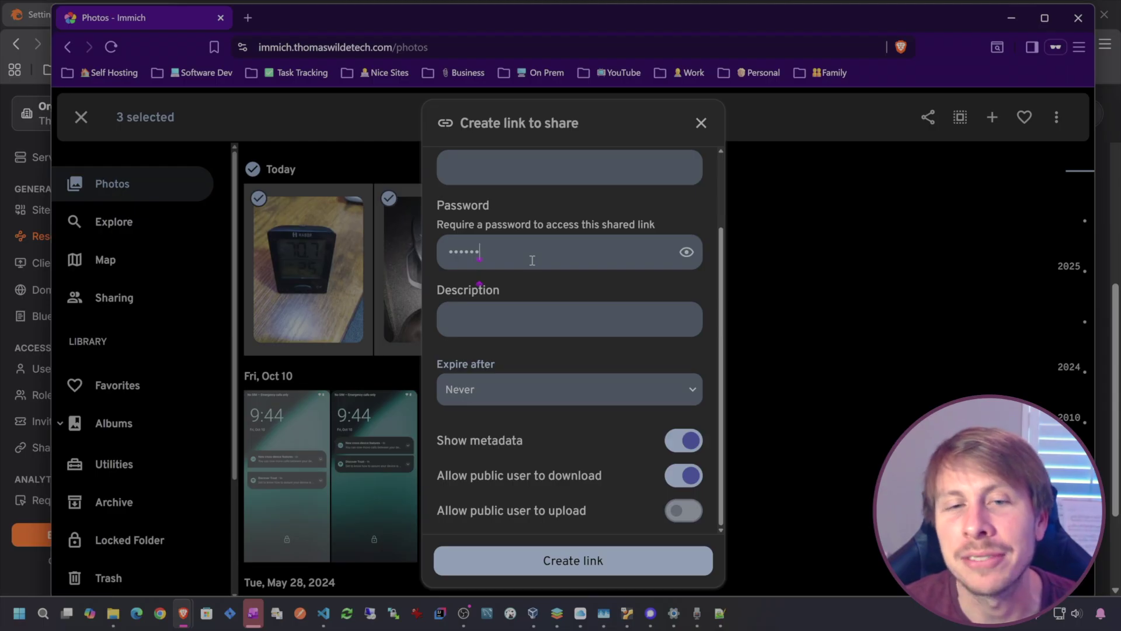
double_click(538, 248)
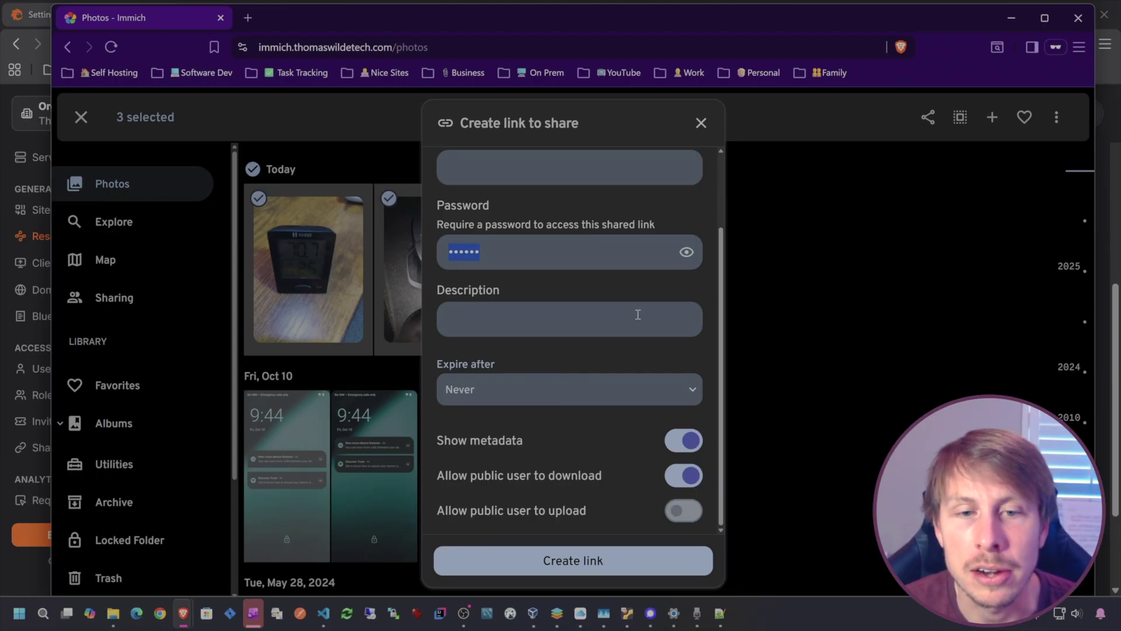
- Make the link expire in 7 days with uploads allowed, create it and copy its URL
left_click(596, 388)
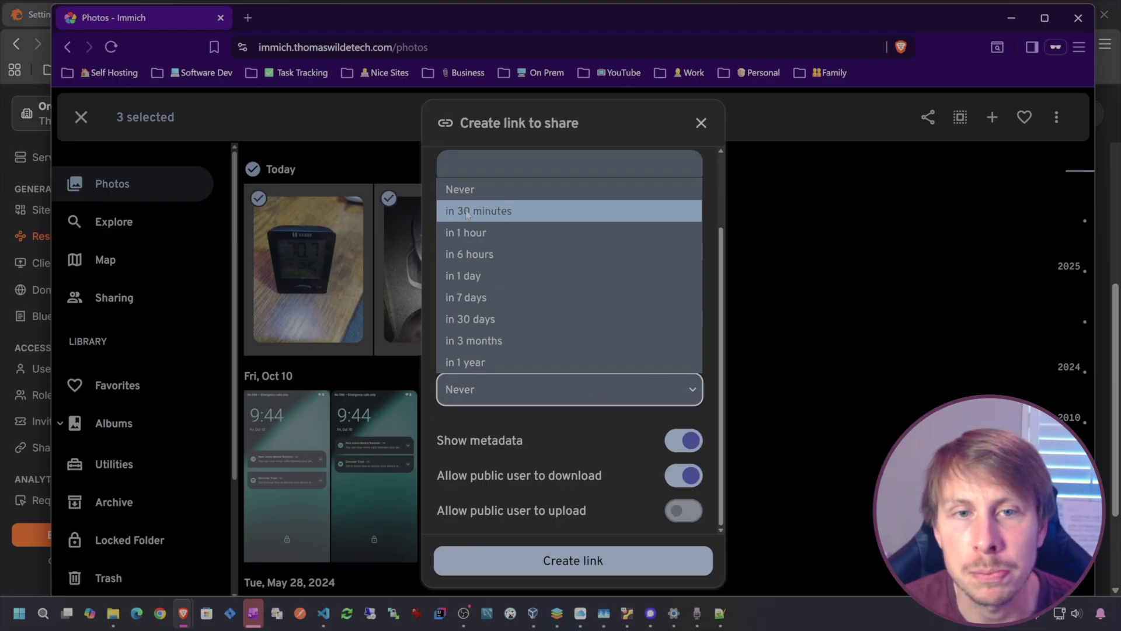
left_click(514, 305)
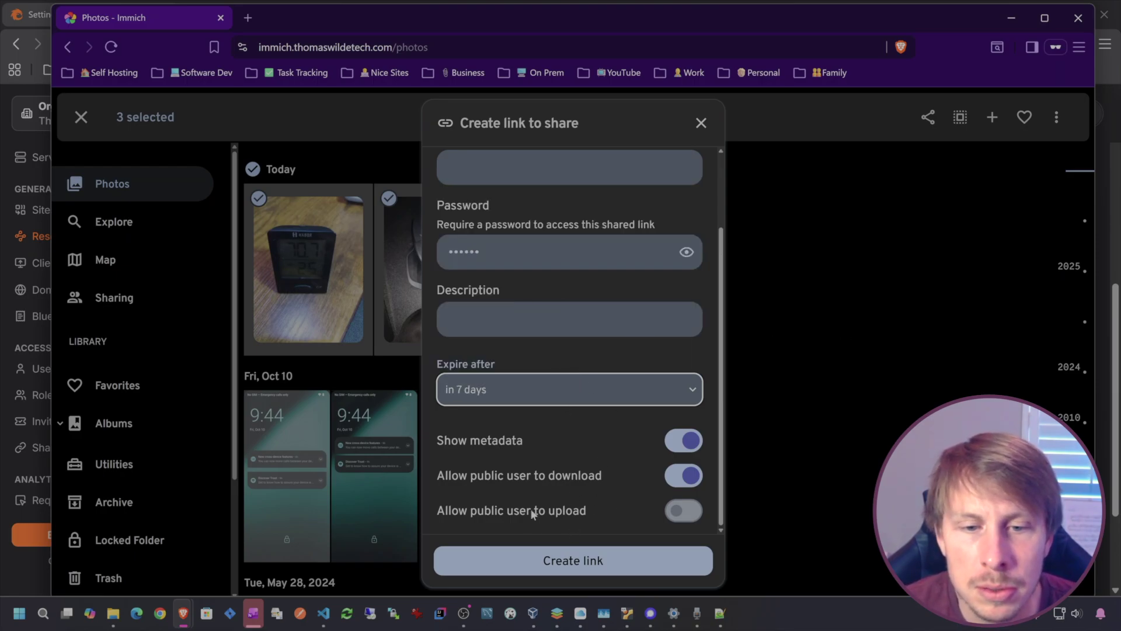
left_click(676, 514)
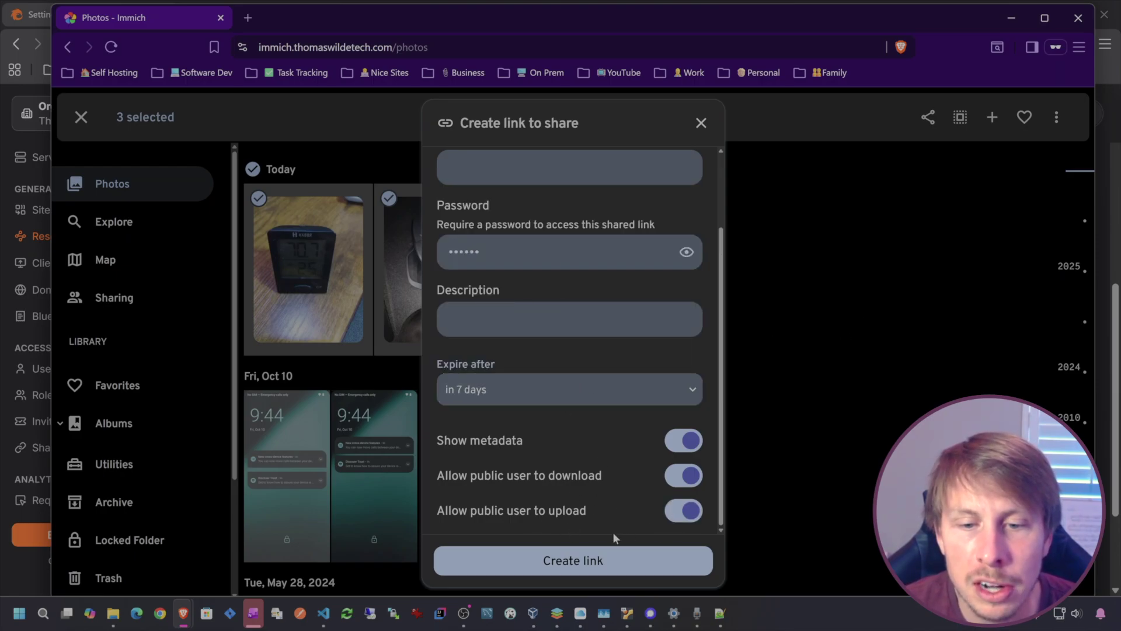
left_click(584, 568)
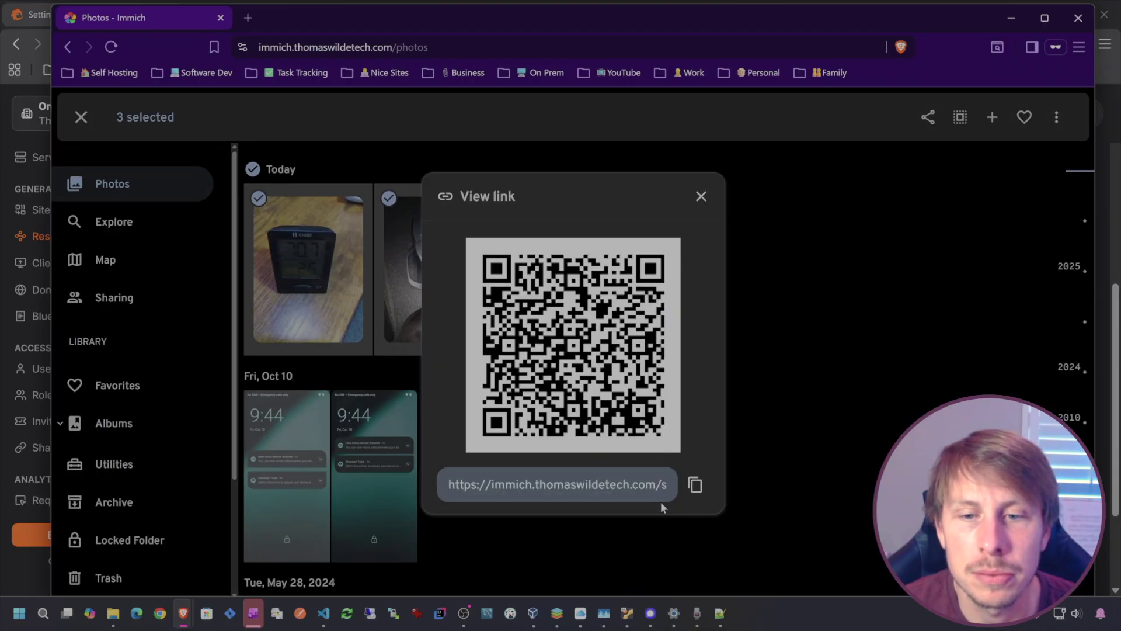
left_click(696, 487)
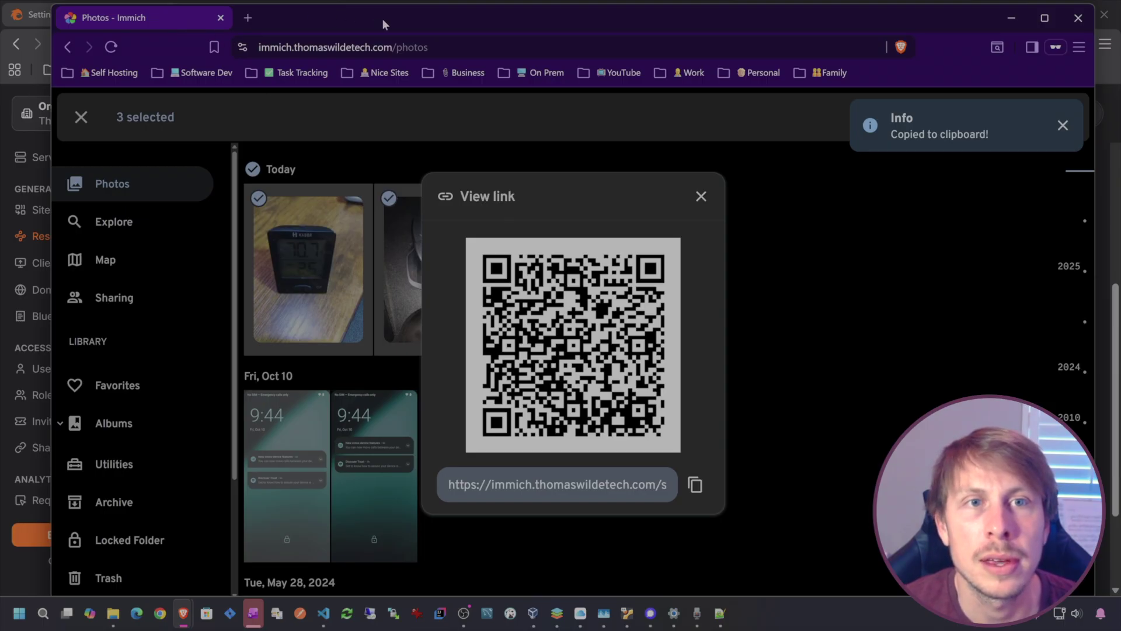
left_click(1078, 19)
- Open the copied share link in a private window and get through the Pangolin PIN gate
key("ctrl+shift+n")
key("ctrl+v")
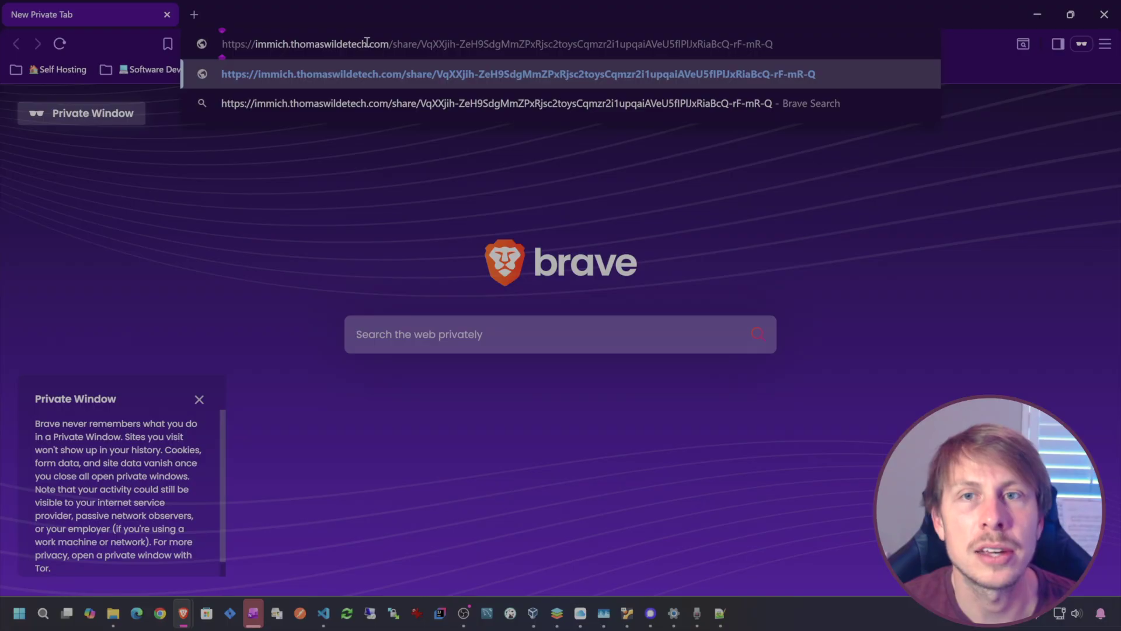
key("Return")
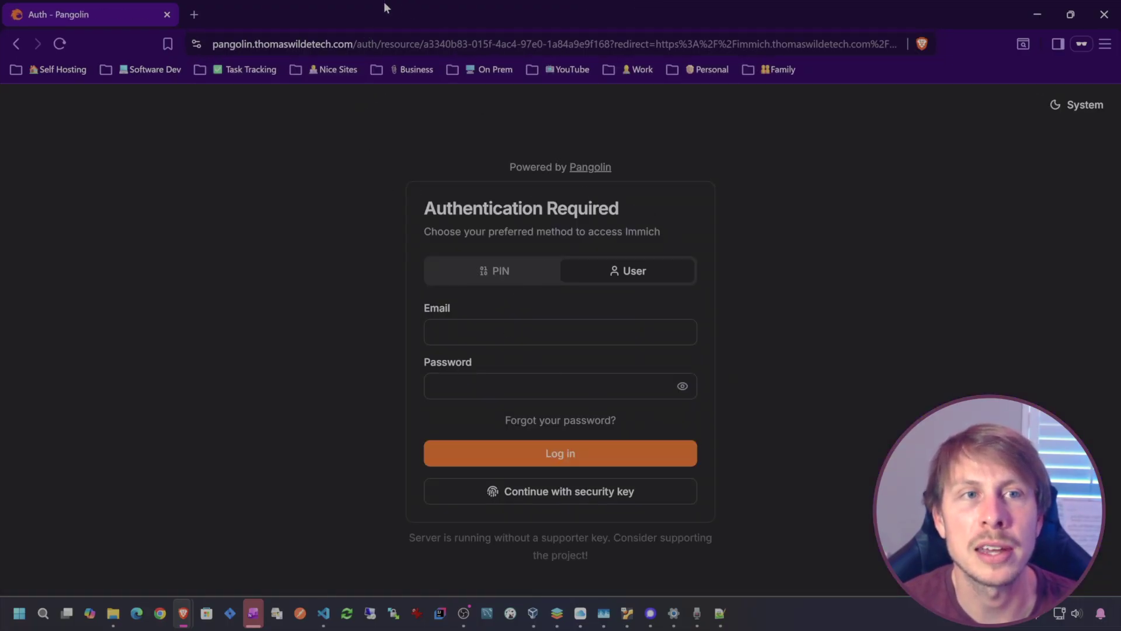
left_click(515, 273)
left_click(493, 392)
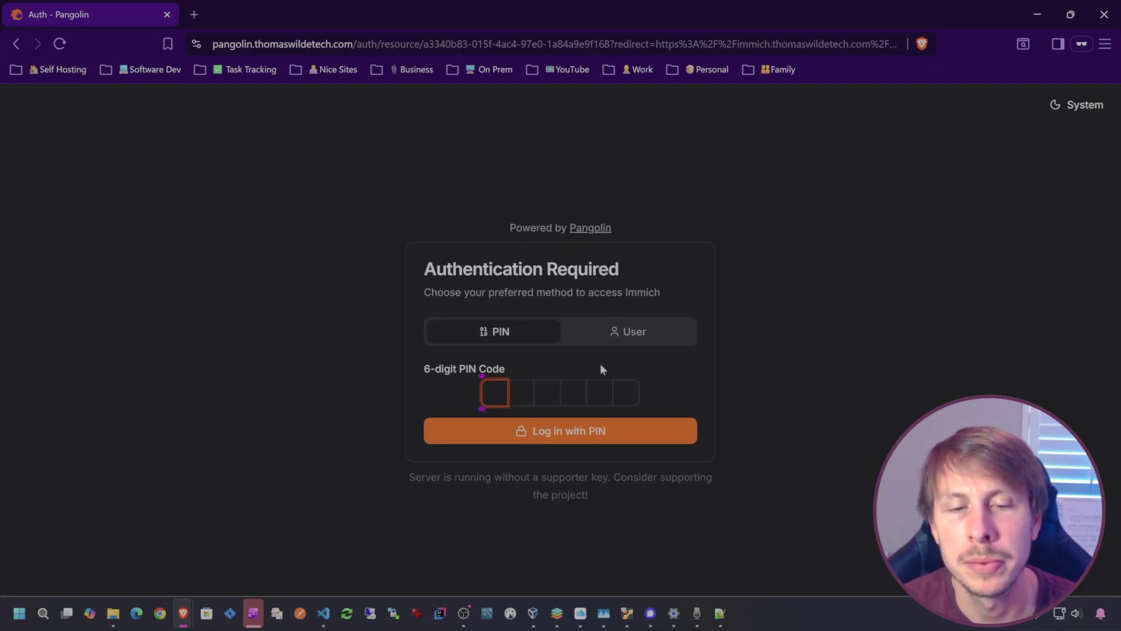
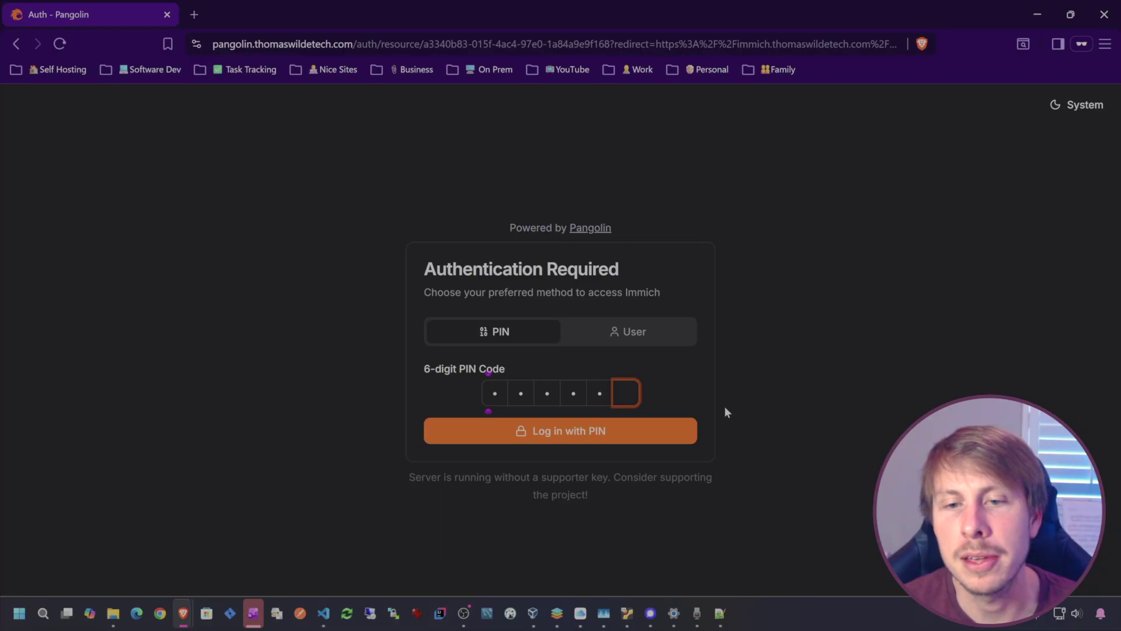
left_click(586, 433)
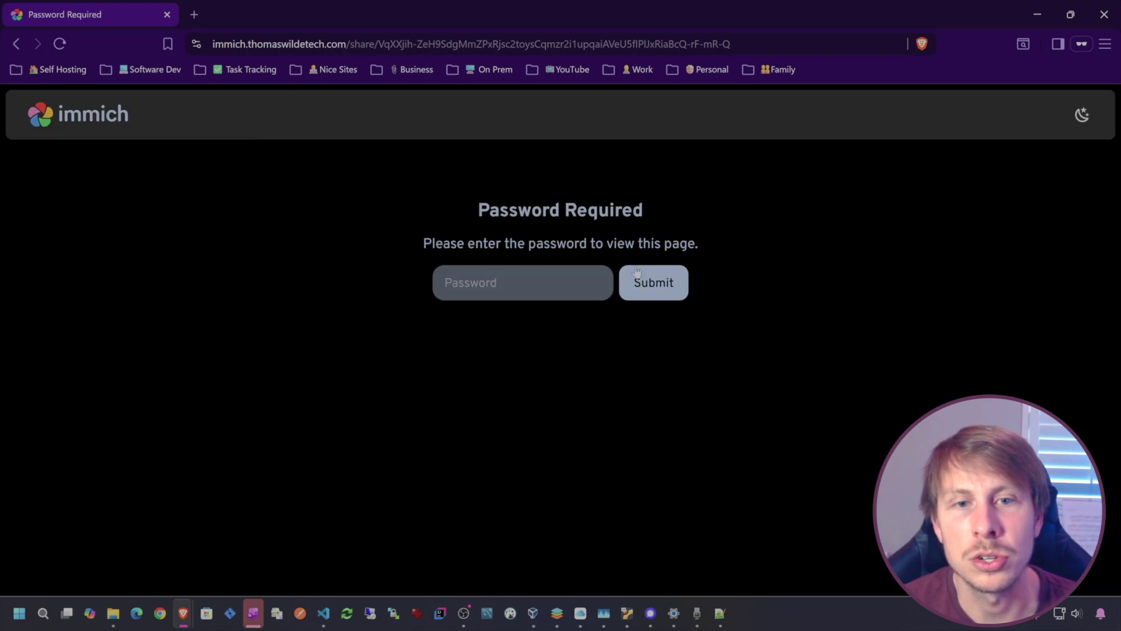
- Enter the share link password to display the three shared photos
left_click(466, 291)
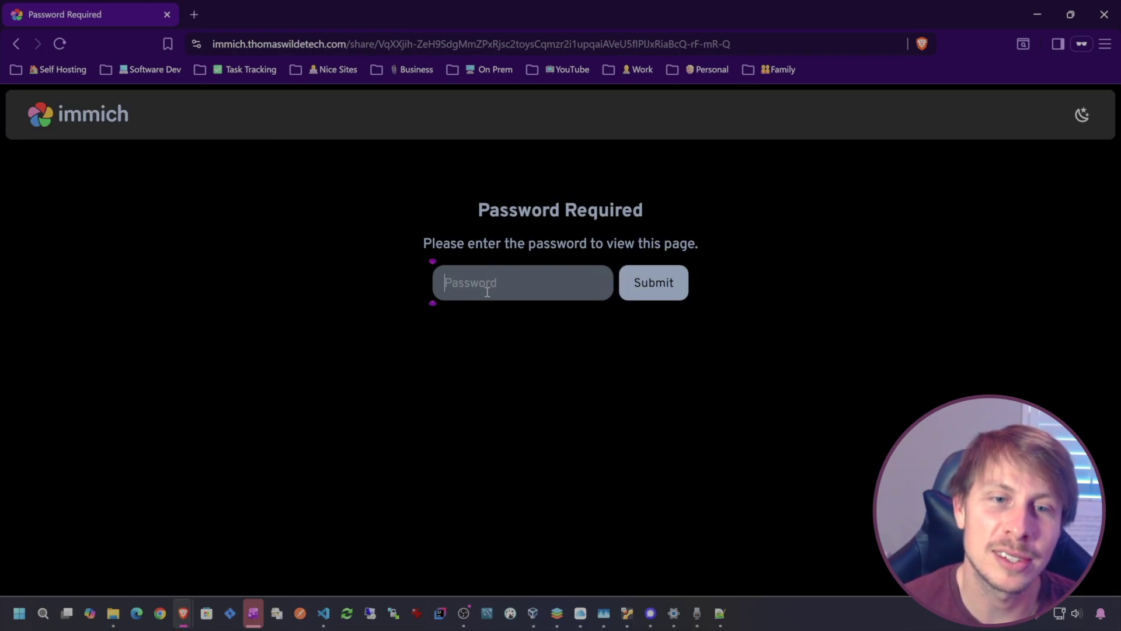
type("******")
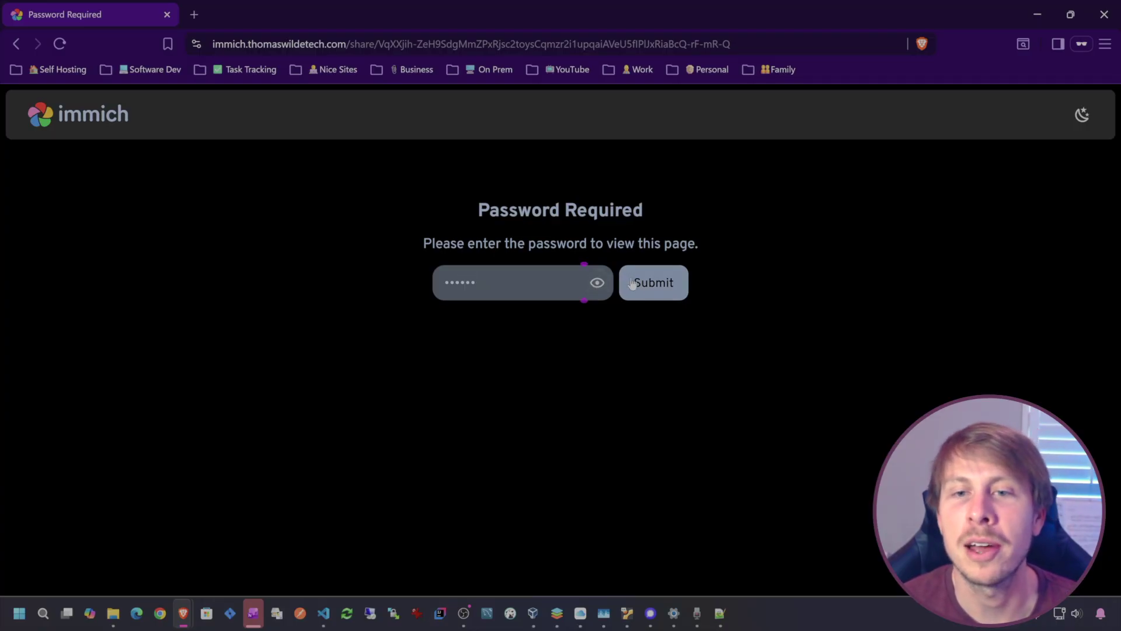
left_click(633, 284)
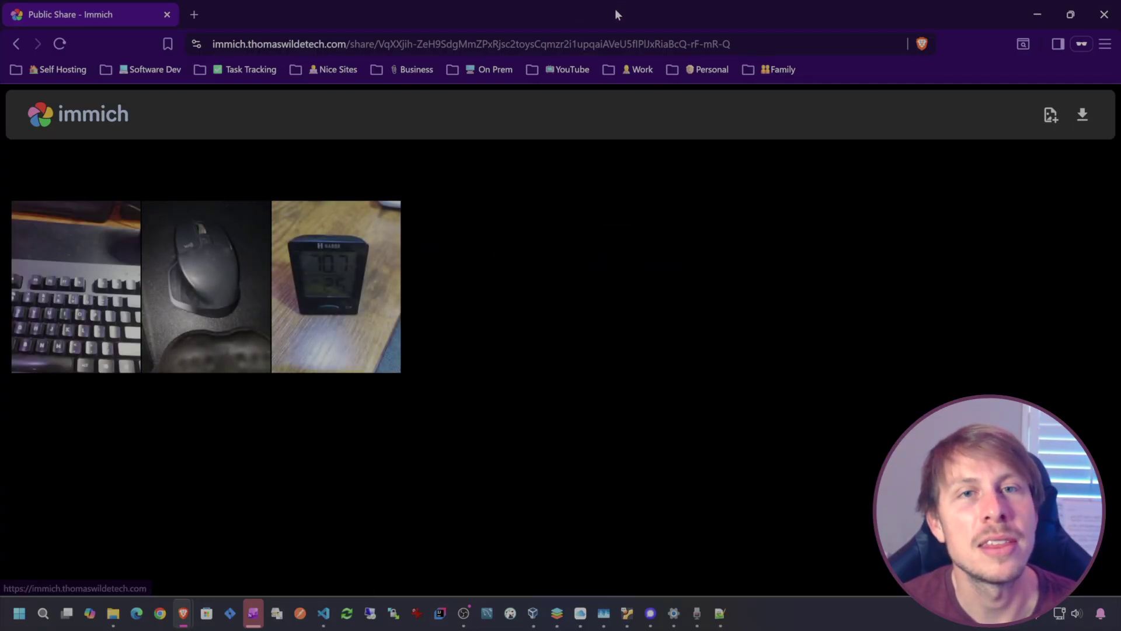
left_click_drag(614, 9, 768, 124)
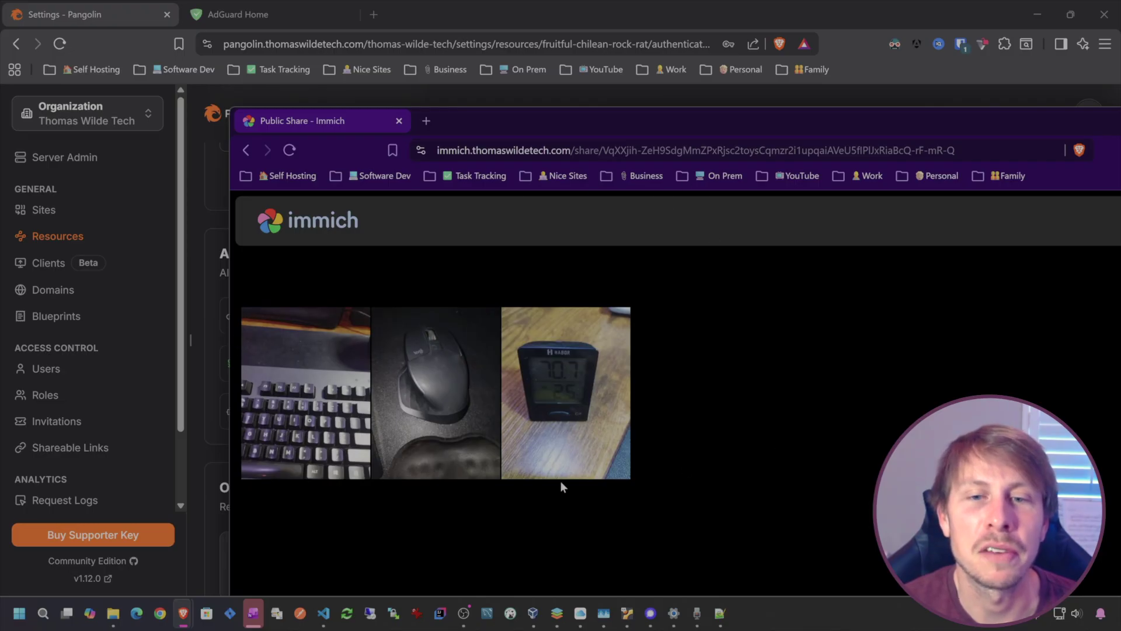